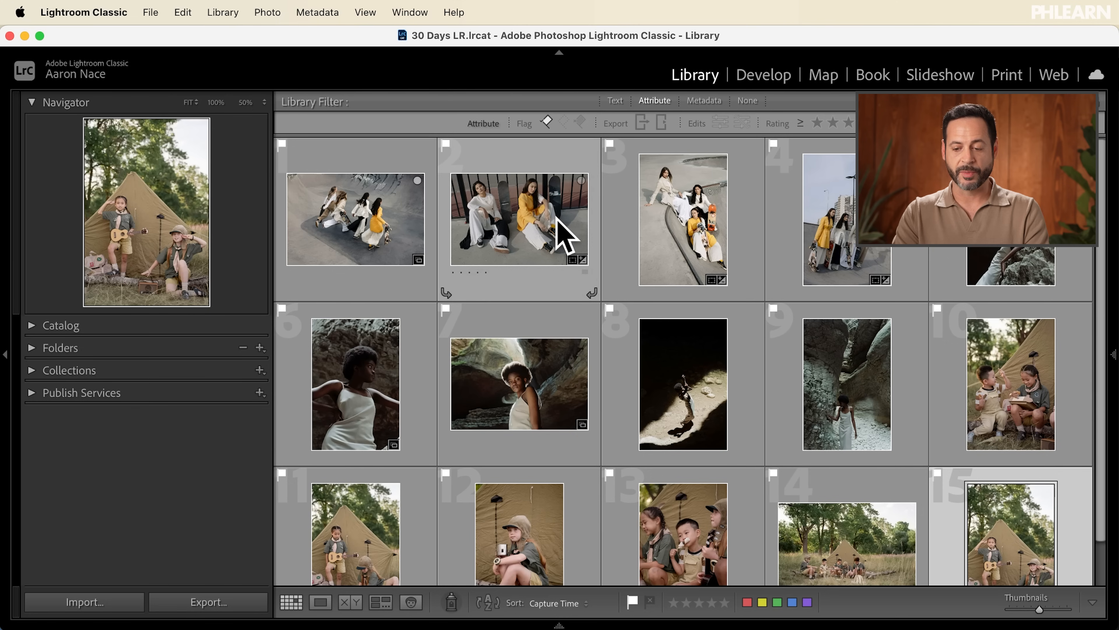
# View Skateboarding-1.jpg enlarged in Loupe view, browse forward through the following skateboarding photos, and return to the thumbnail grid
pyautogui.scroll(3, 564, 238)
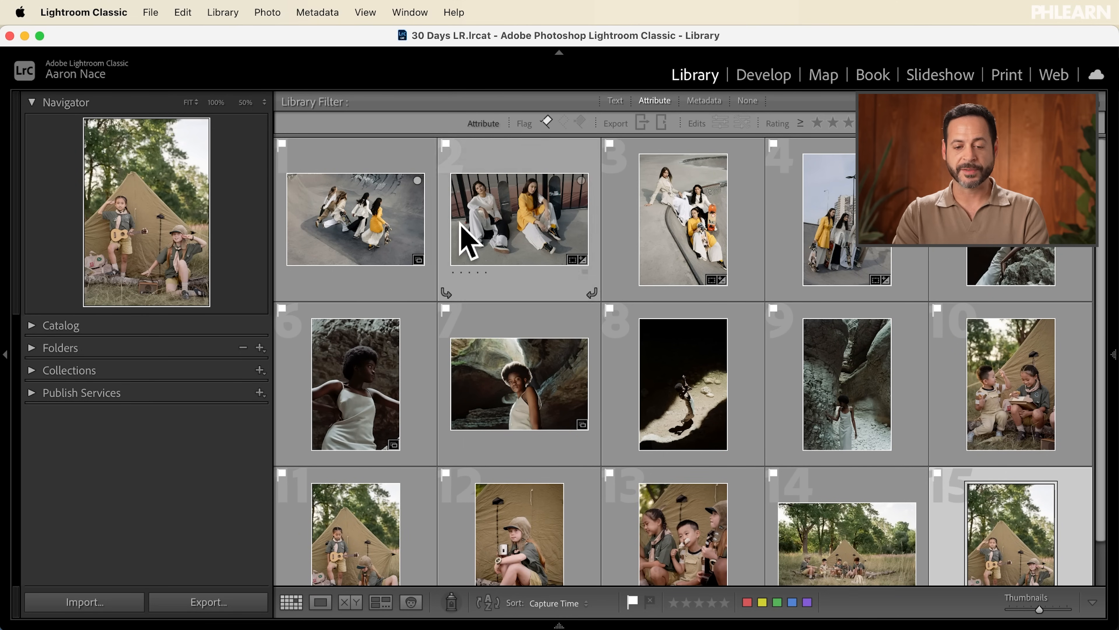
pyautogui.click(331, 209)
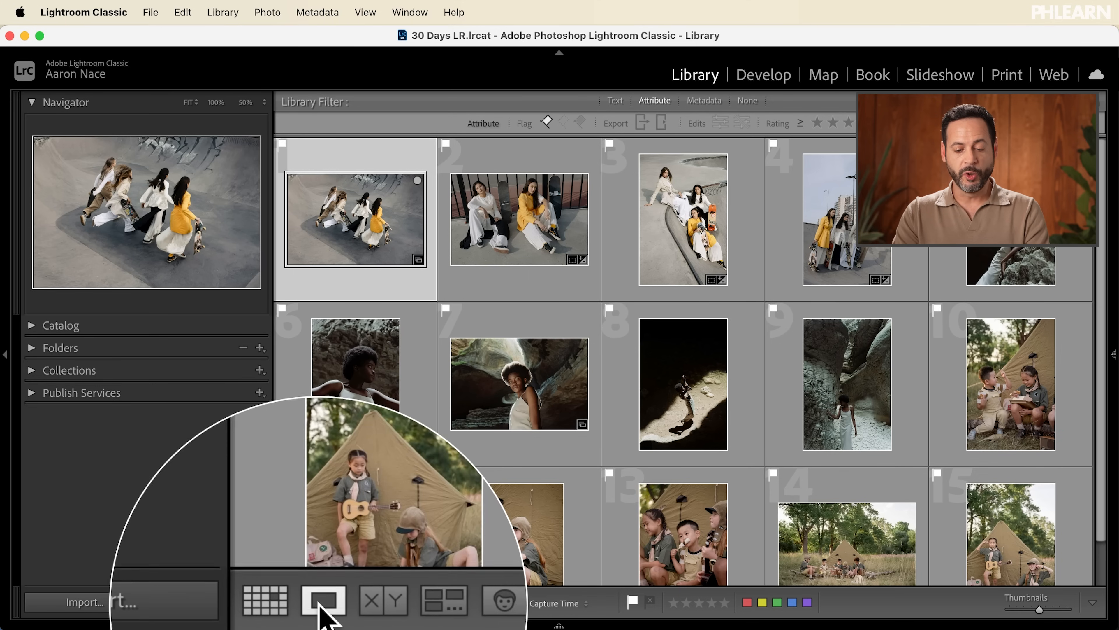
pyautogui.doubleClick(387, 212)
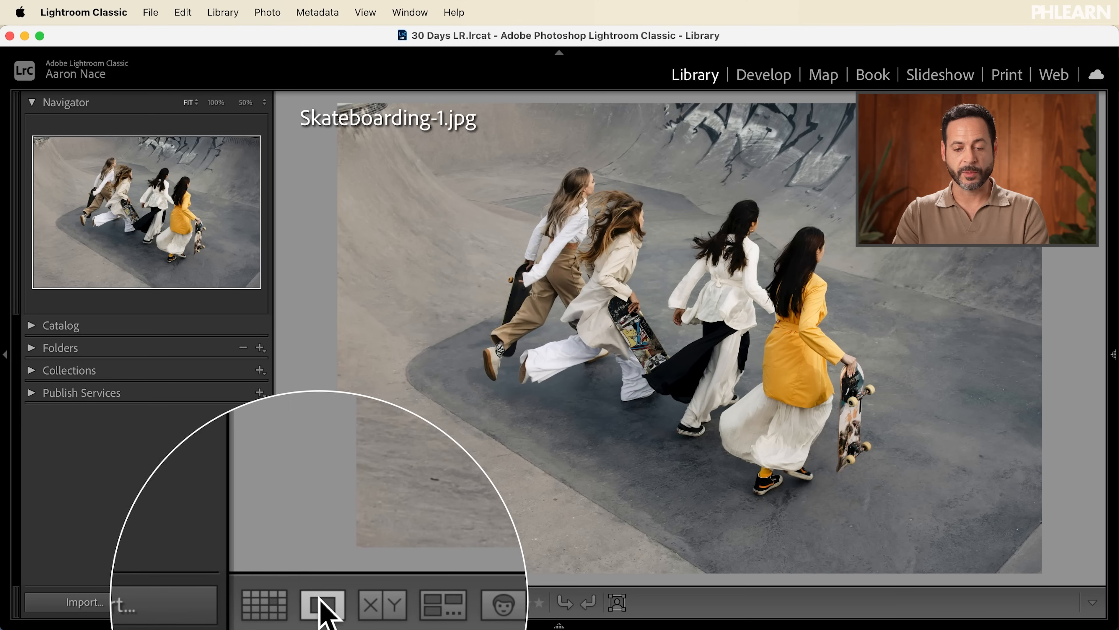
pyautogui.press('Right')
pyautogui.press('Right')
pyautogui.press('Right')
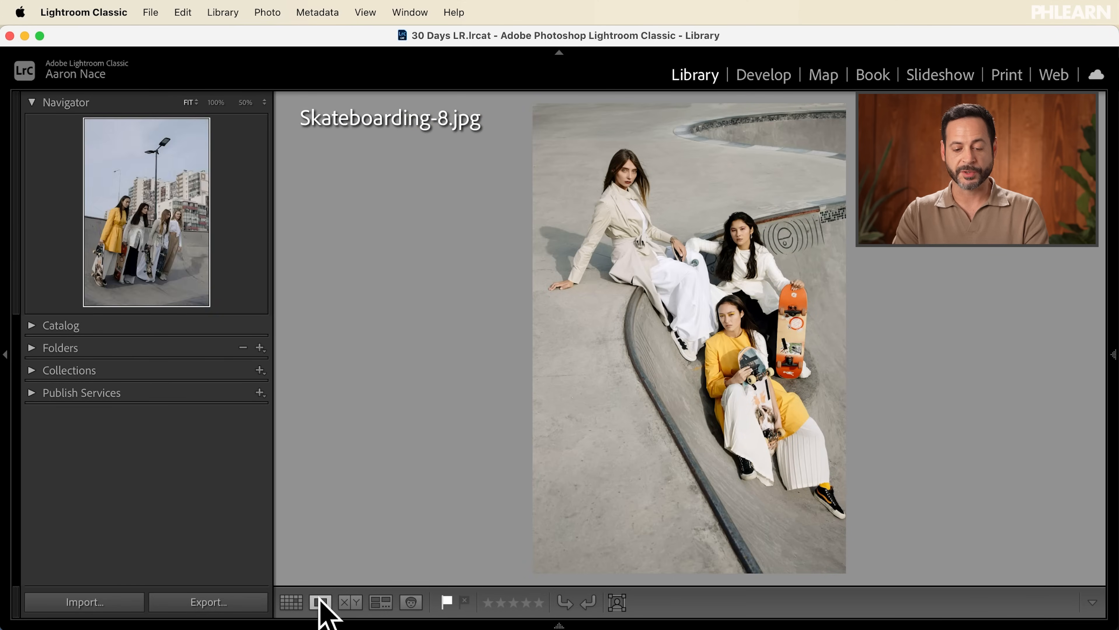
pyautogui.click(291, 602)
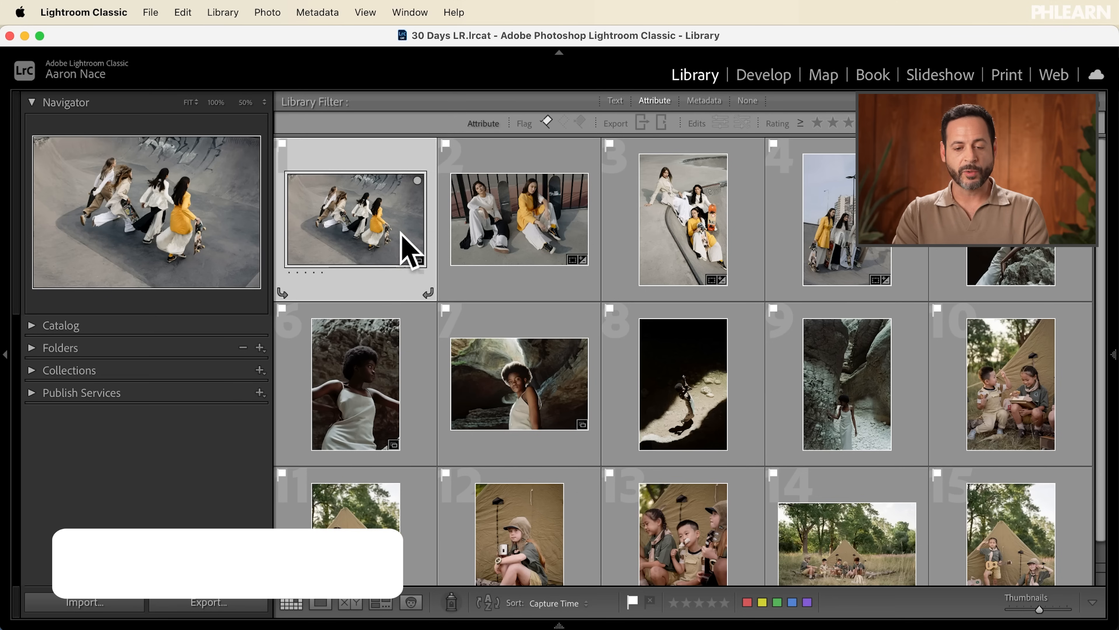
# Compare Skateboarding-1.jpg side by side with the second photo in the grid, cycling the candidate through other photos up to Camping-10.jpg
pyautogui.keyDown('shift'); pyautogui.click(509, 230); pyautogui.keyUp('shift')
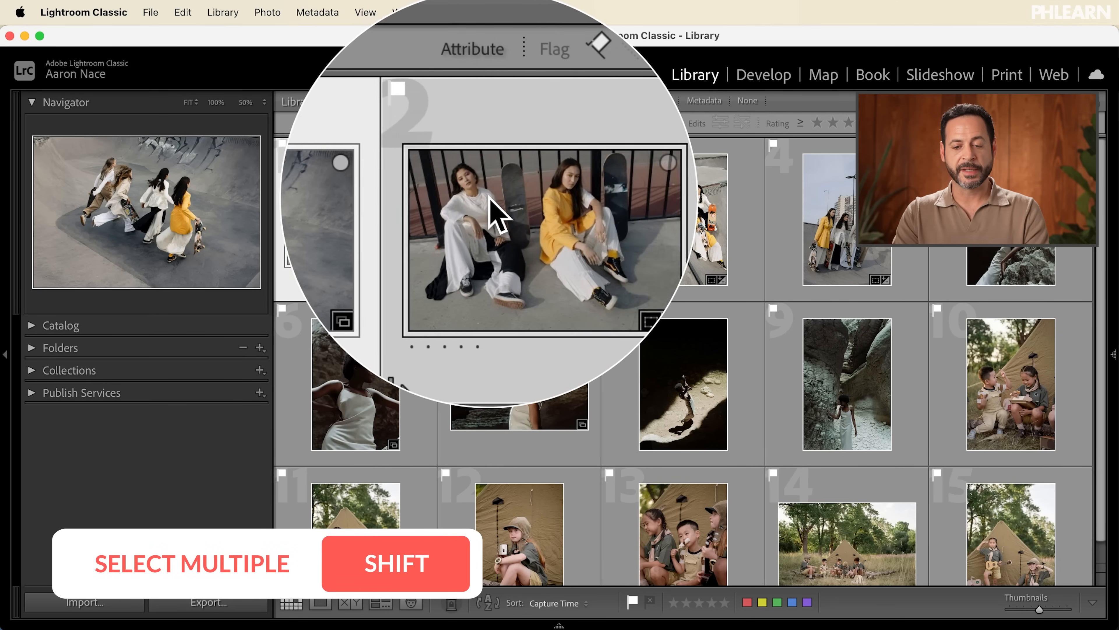
pyautogui.click(355, 604)
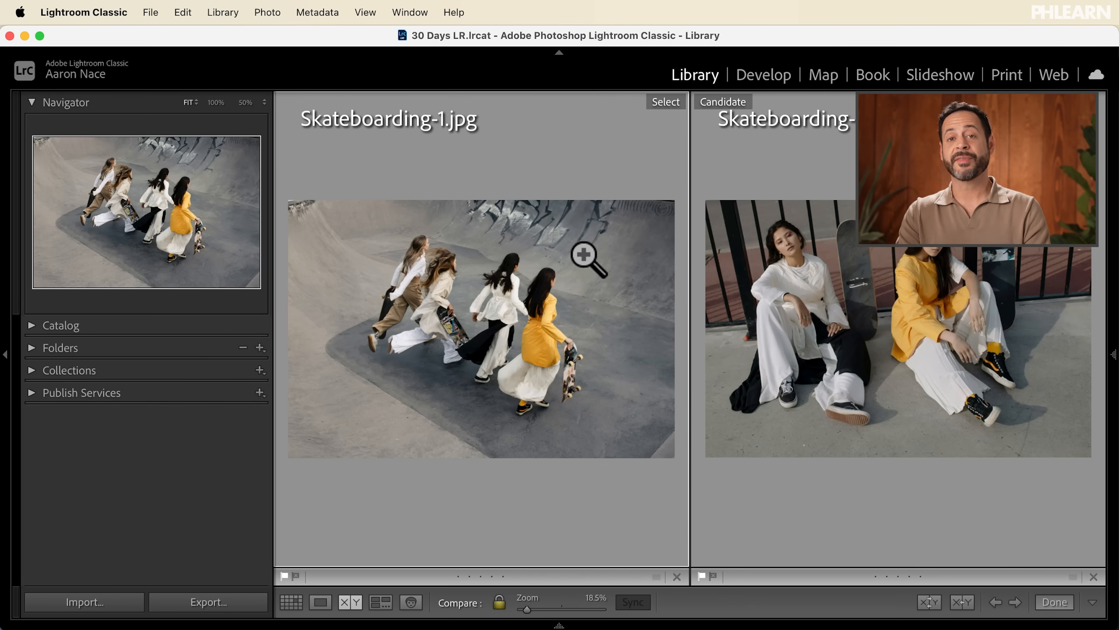
pyautogui.press('Right')
pyautogui.press('Right')
pyautogui.press('Right')
pyautogui.press('Right')
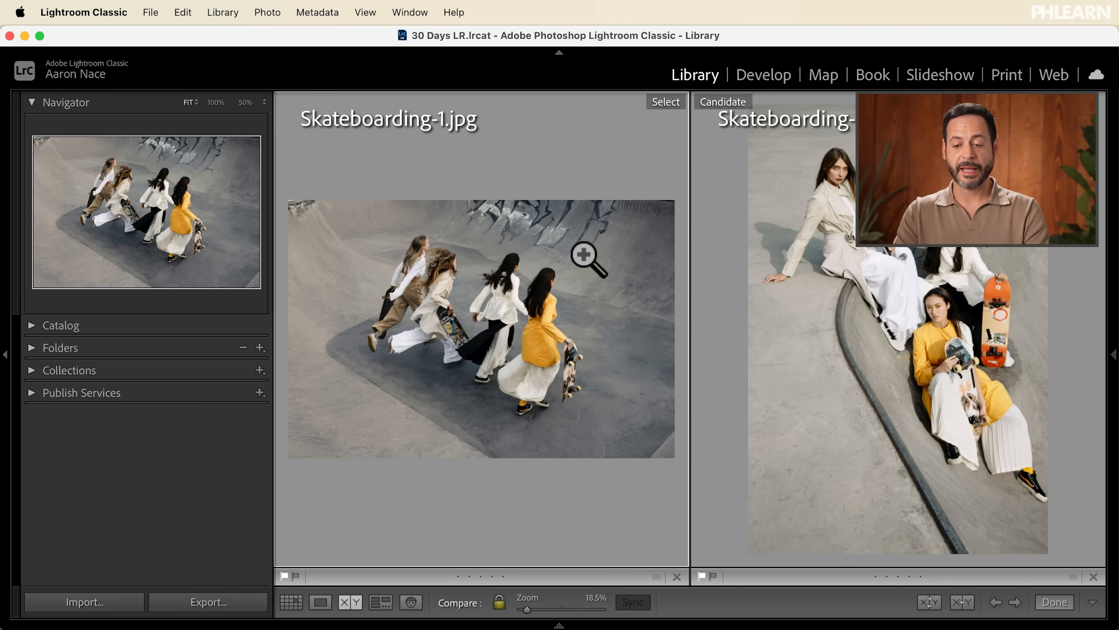
pyautogui.press('Left')
pyautogui.press('Left')
pyautogui.press('Left')
pyautogui.press('Left')
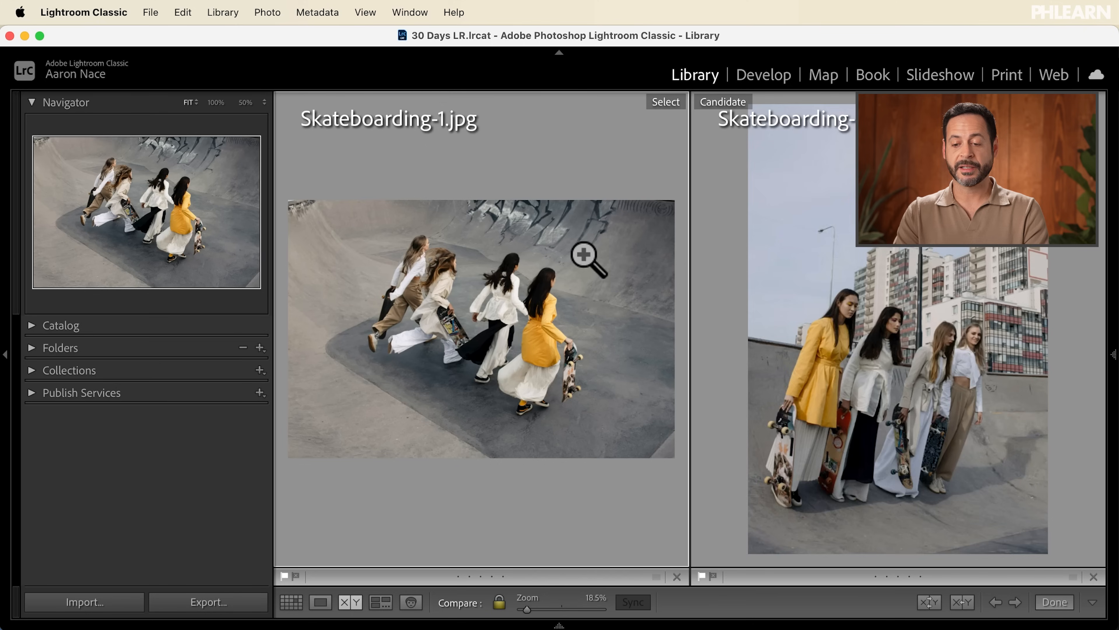
pyautogui.press('Right')
pyautogui.press('Right')
pyautogui.press('Right')
pyautogui.press('Right')
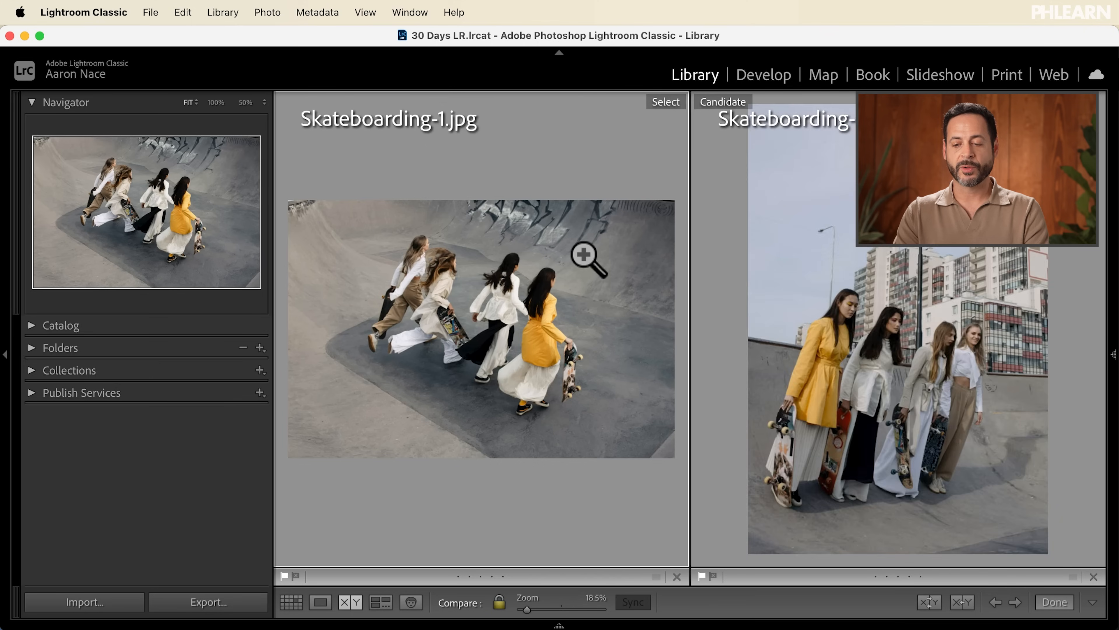
pyautogui.press('Right')
pyautogui.press('Right')
pyautogui.press('Right')
pyautogui.press('Right')
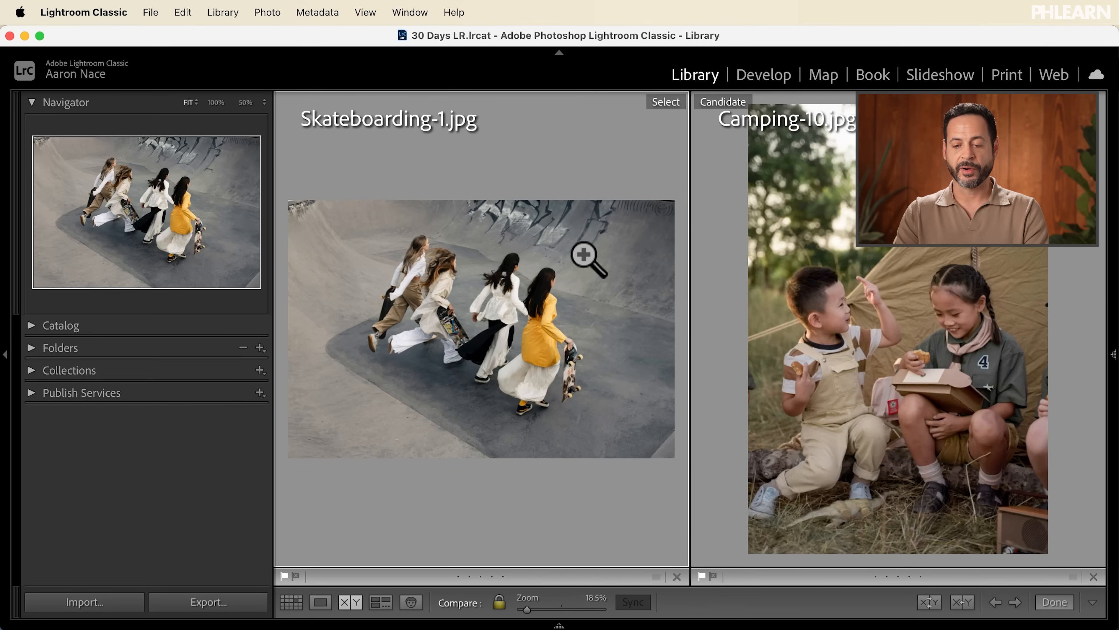
# Cycle the candidate back to the photo of two seated women by the fence and return to the thumbnail grid
pyautogui.press('Left')
pyautogui.press('Left')
pyautogui.press('Left')
pyautogui.press('Left')
pyautogui.press('Left')
pyautogui.press('Left')
pyautogui.press('Left')
pyautogui.press('Left')
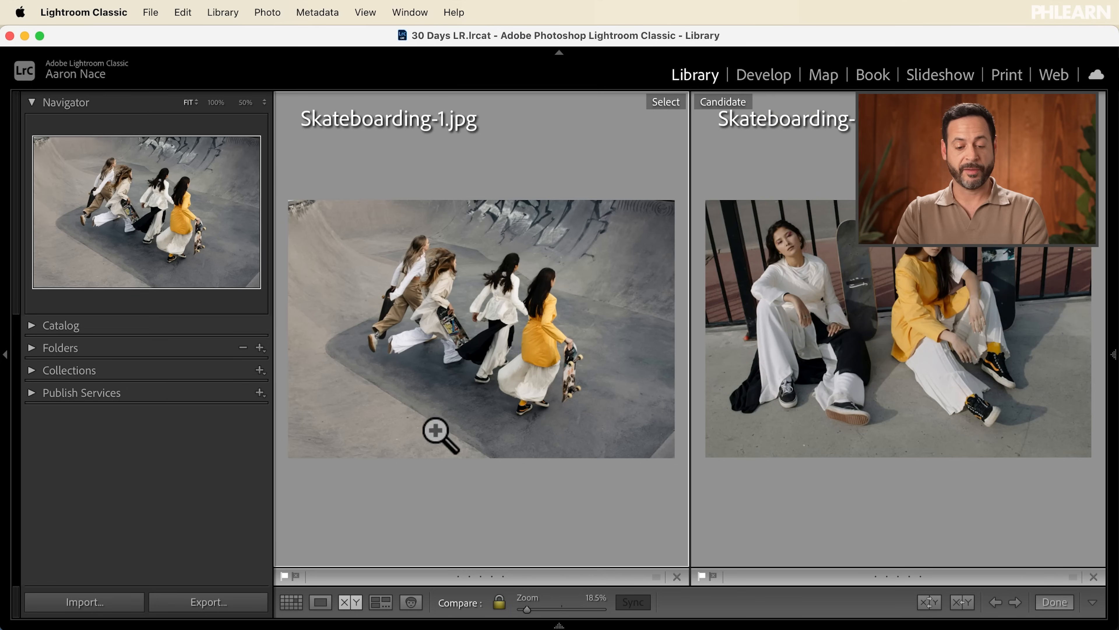
pyautogui.click(295, 604)
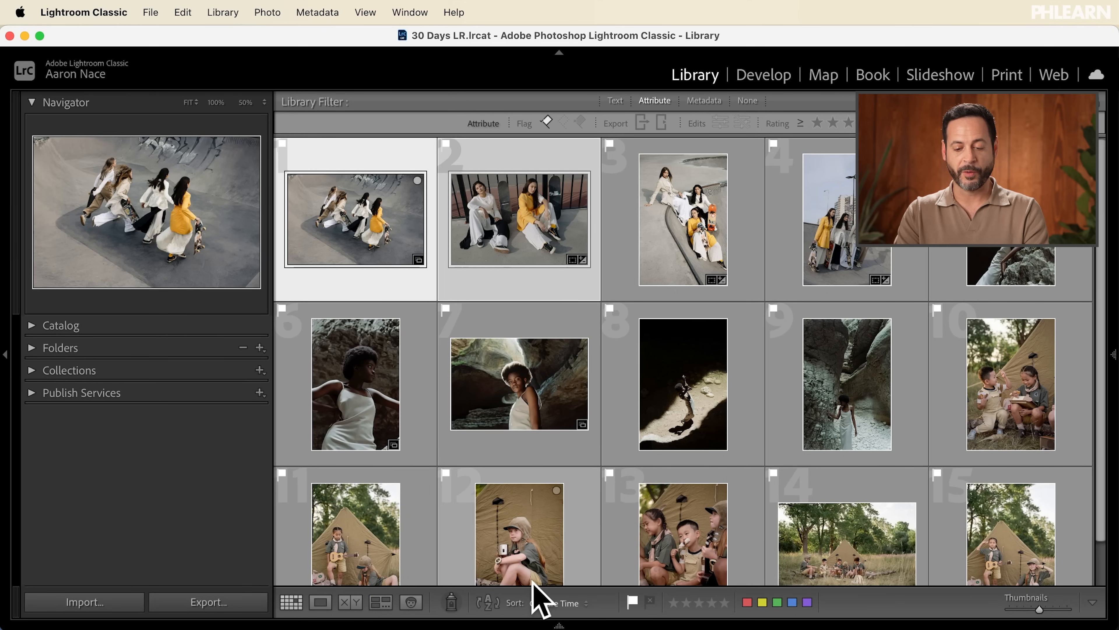
# Reopen the comparison of the first two photos and promote the candidate Skateboarding-4.jpg to the Select
pyautogui.moveTo(560, 623)
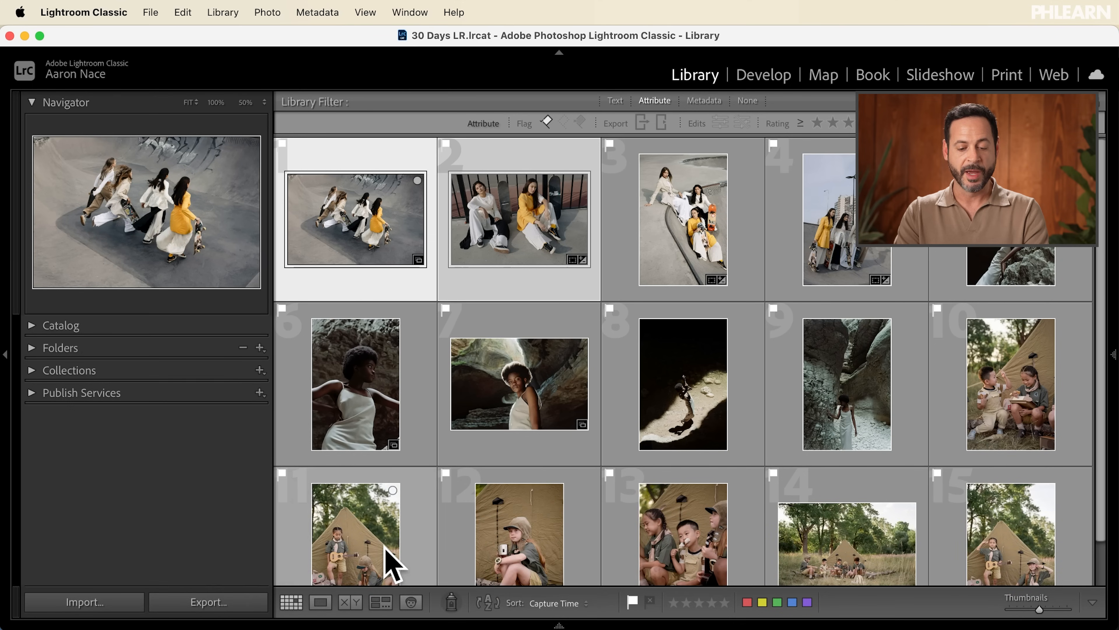
pyautogui.click(355, 603)
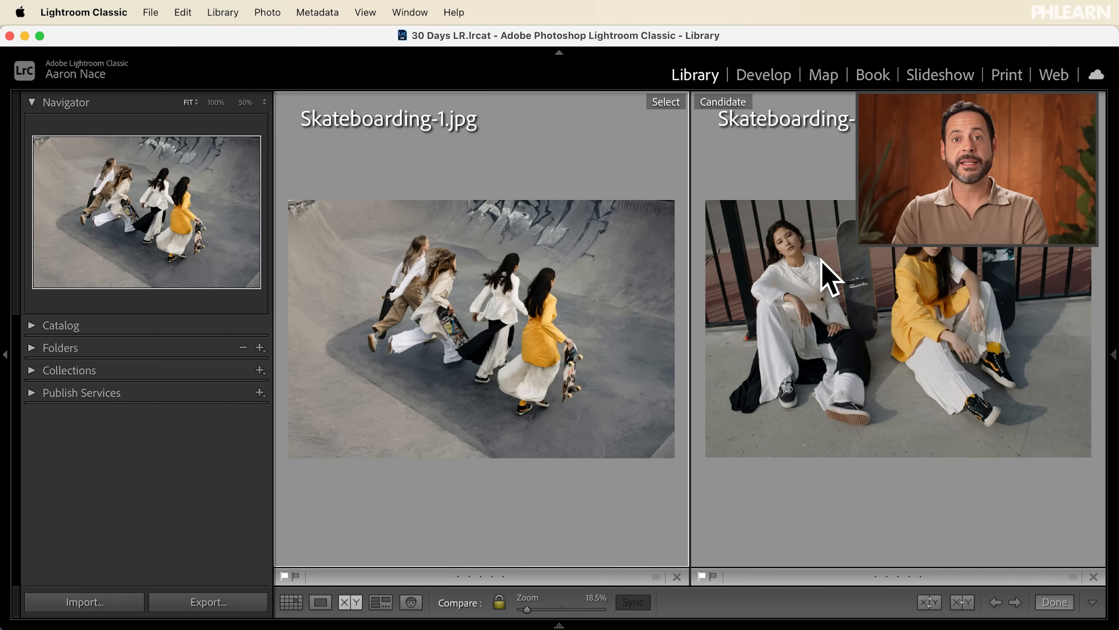
pyautogui.press('Up')
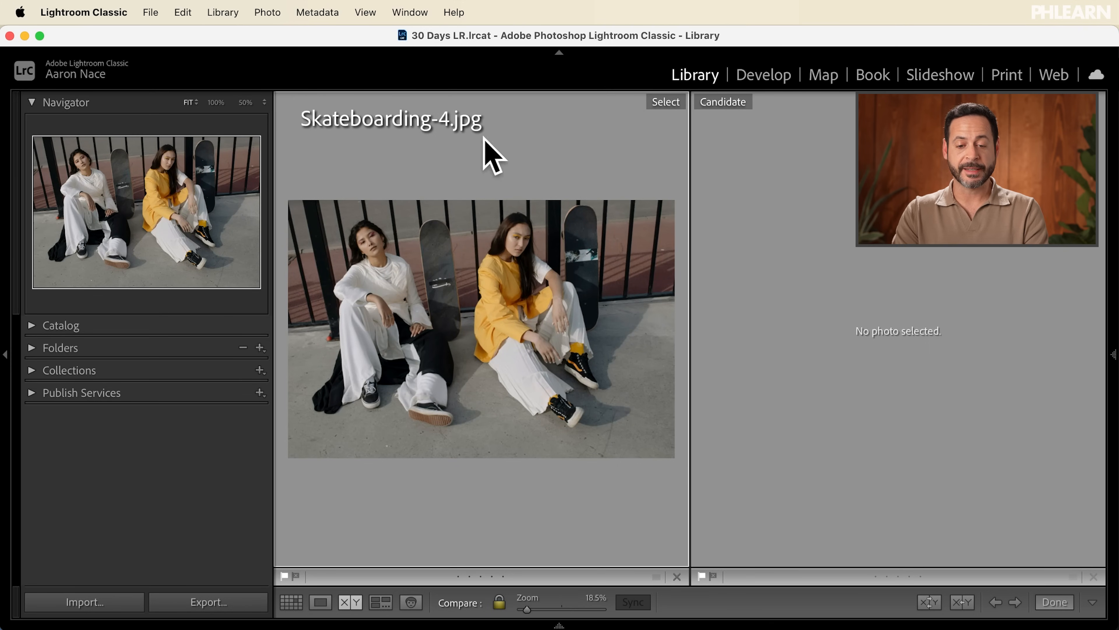
# Cycle through candidates against Skateboarding-4.jpg and promote Skateboarding-8.jpg to the Select
pyautogui.press('Right')
pyautogui.press('Right')
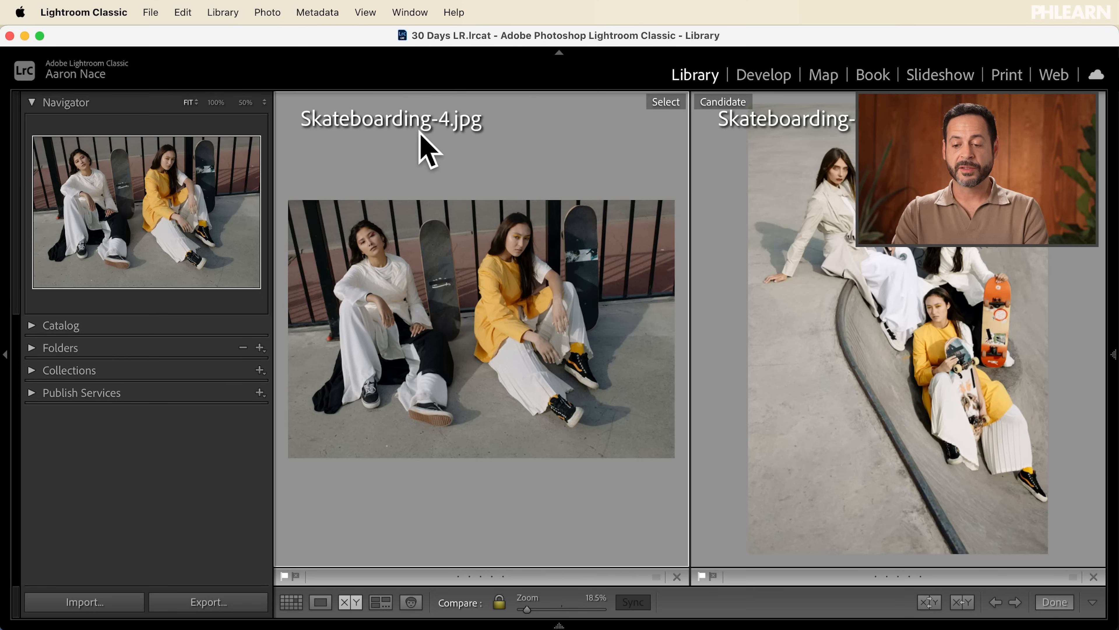
pyautogui.press('Right')
pyautogui.press('Left')
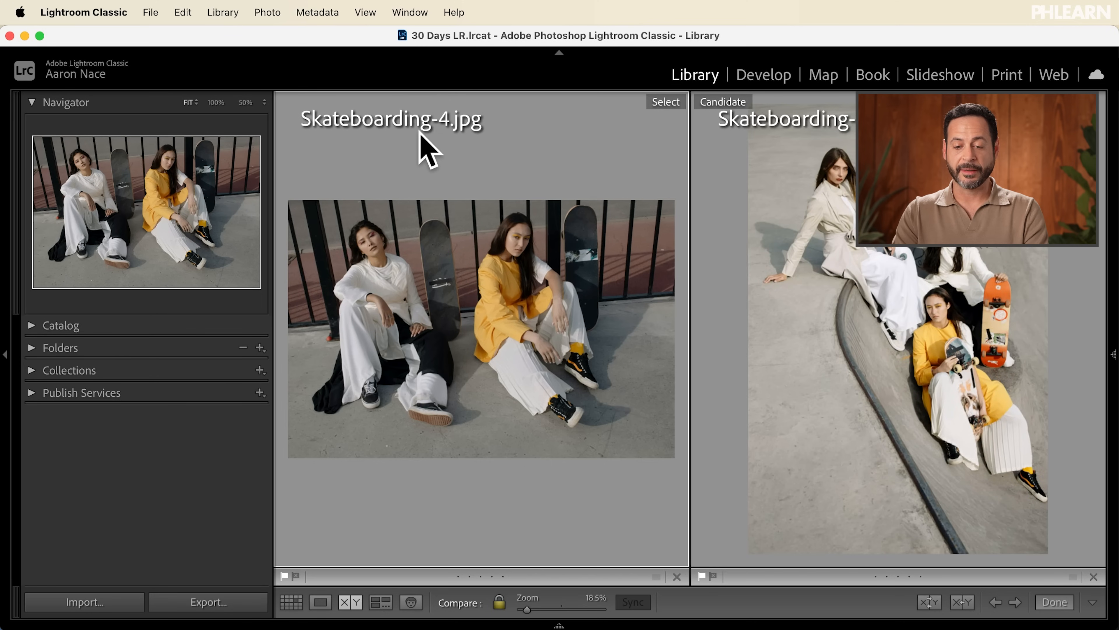
pyautogui.press('Right')
pyautogui.press('Right')
pyautogui.press('Right')
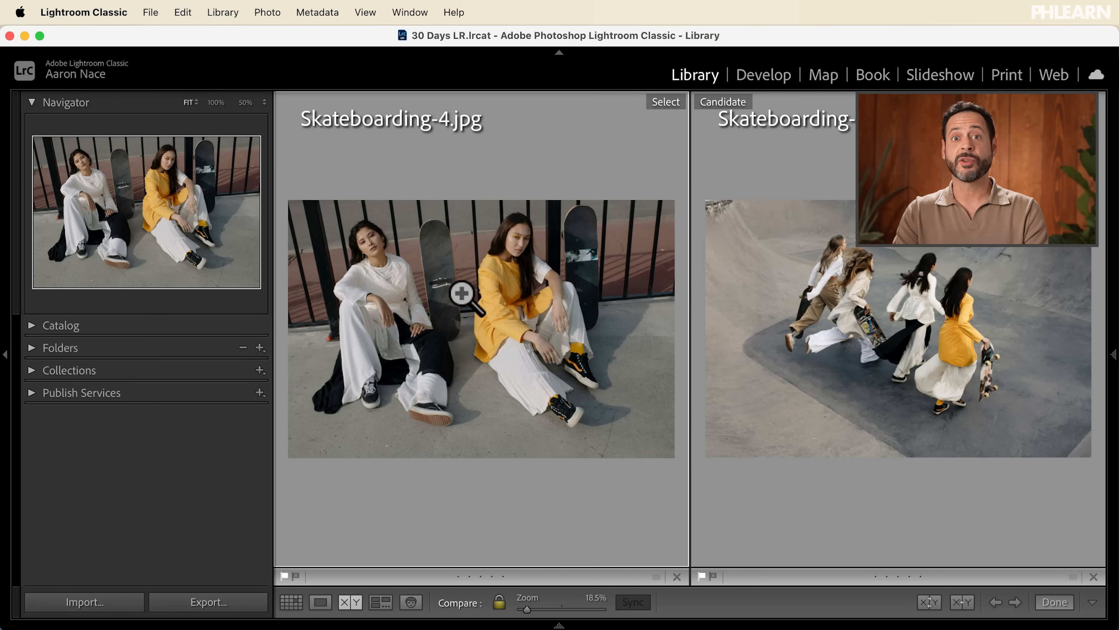
pyautogui.press('Right')
pyautogui.press('Right')
pyautogui.press('Left')
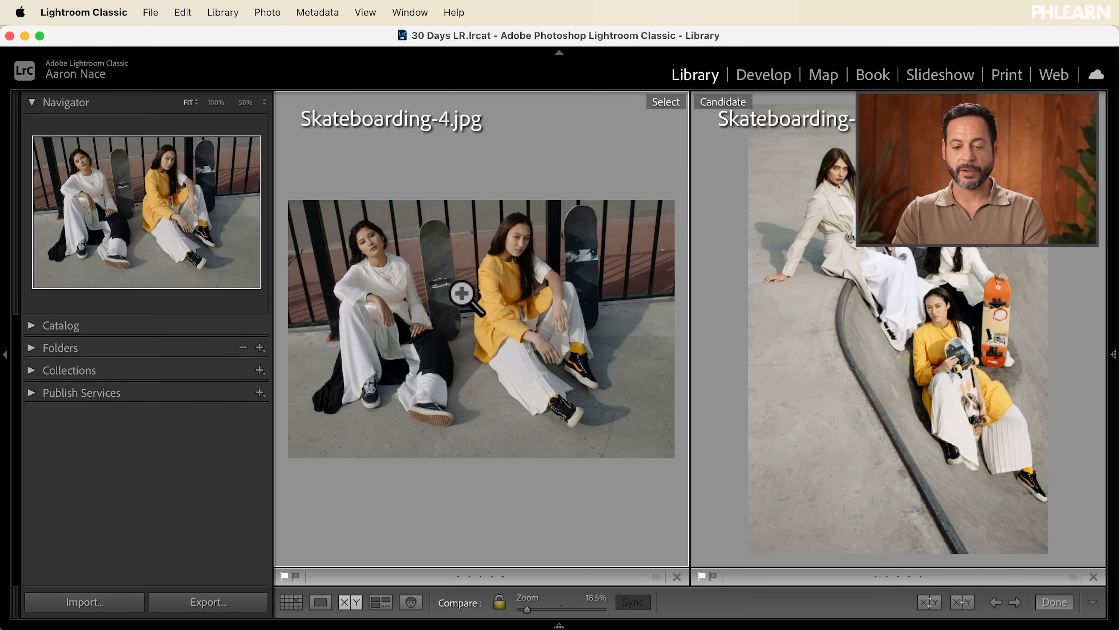
pyautogui.press('Up')
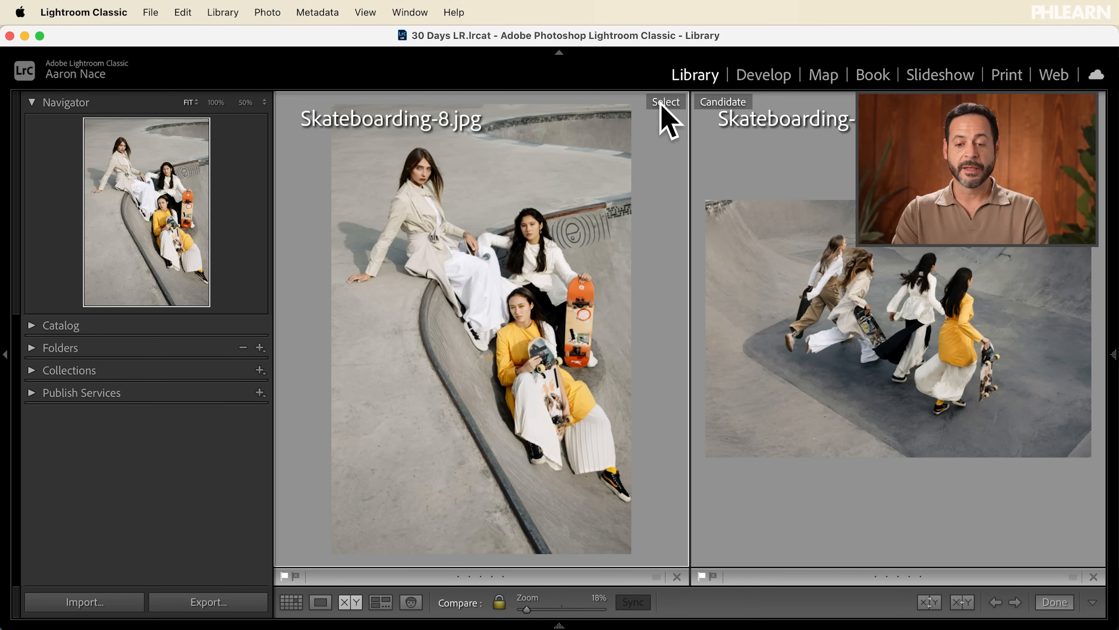
# Compare other candidates with Skateboarding-8.jpg, ending on the photo of four women standing near the apartment buildings
pyautogui.press('Right')
pyautogui.press('Right')
pyautogui.press('Right')
pyautogui.press('Right')
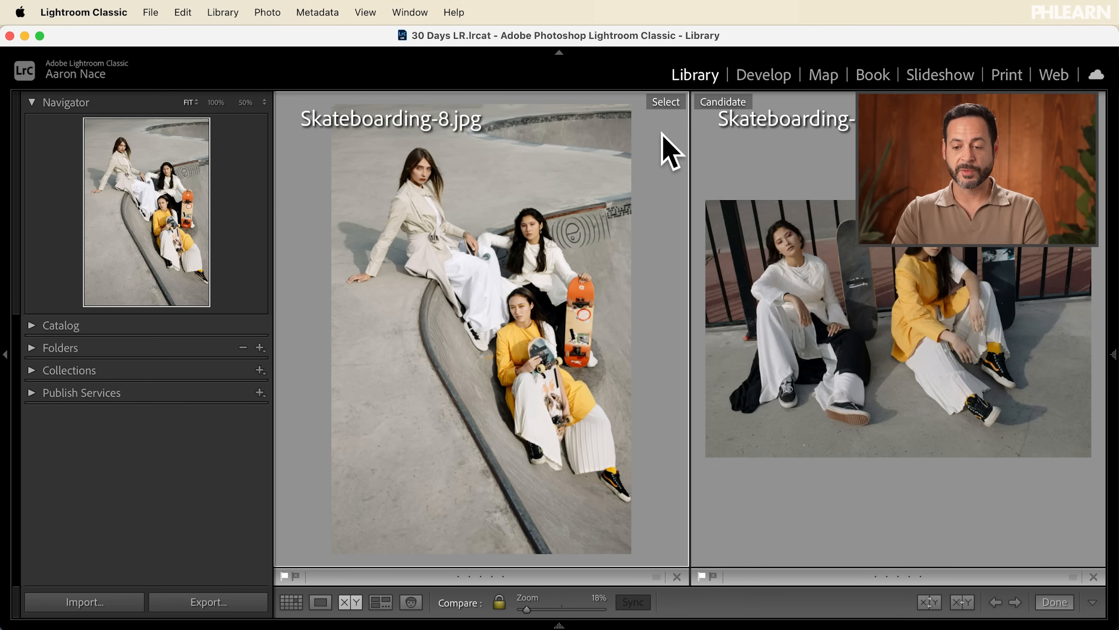
pyautogui.press('Right')
pyautogui.press('Right')
pyautogui.press('Right')
pyautogui.press('Right')
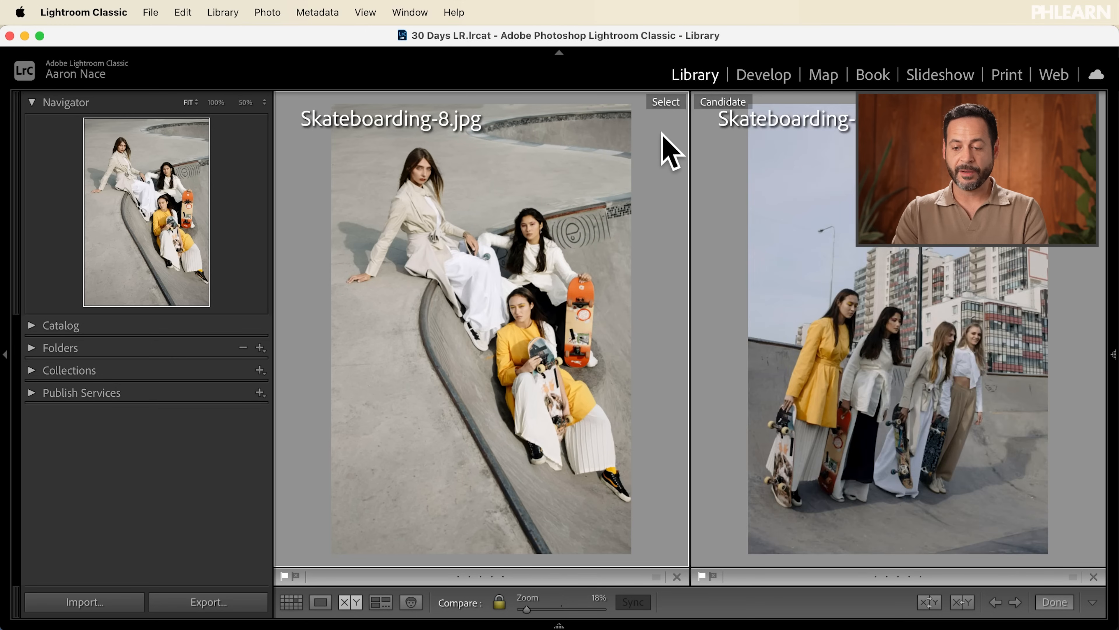
pyautogui.press('Right')
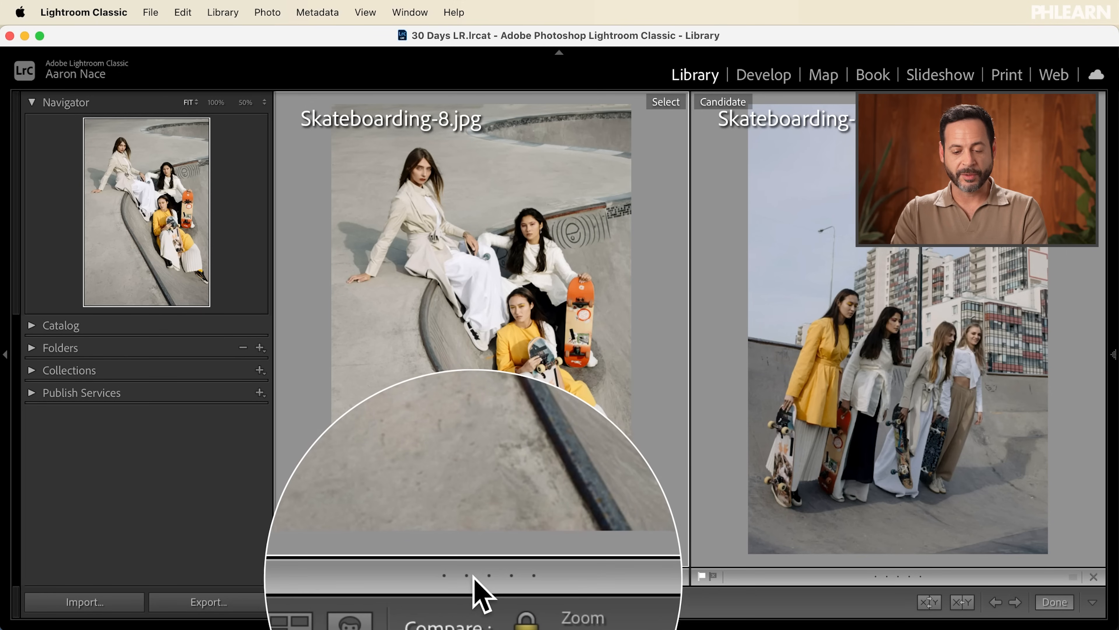
# Try out star ratings on Skateboarding-8.jpg, including three stars, and settle on five stars
pyautogui.click(457, 576)
pyautogui.click(471, 578)
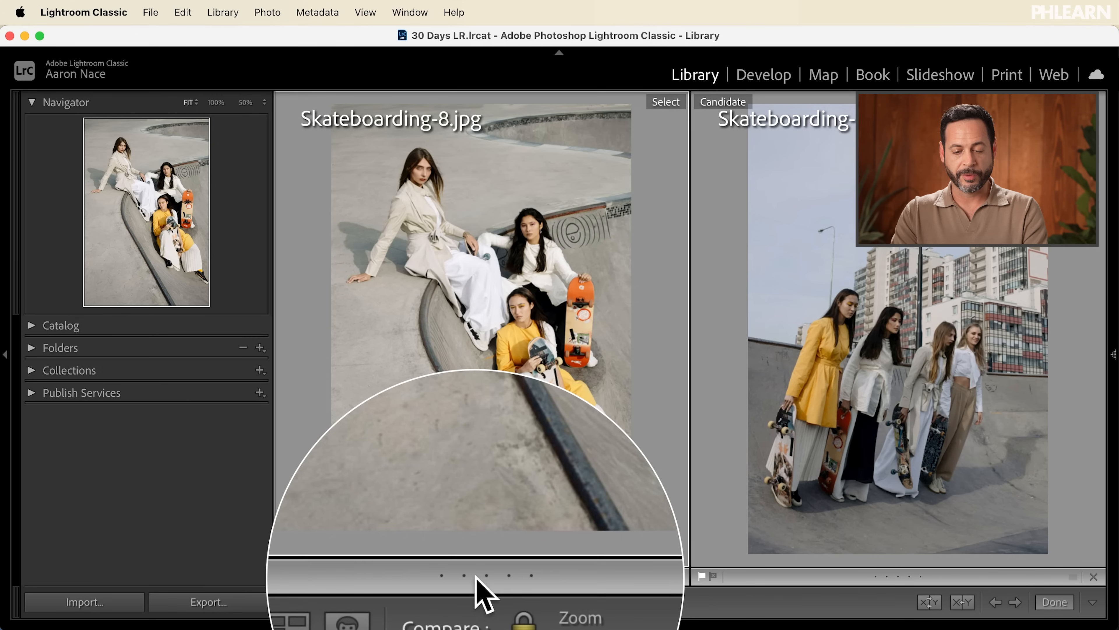
pyautogui.click(490, 579)
pyautogui.click(501, 576)
pyautogui.click(504, 576)
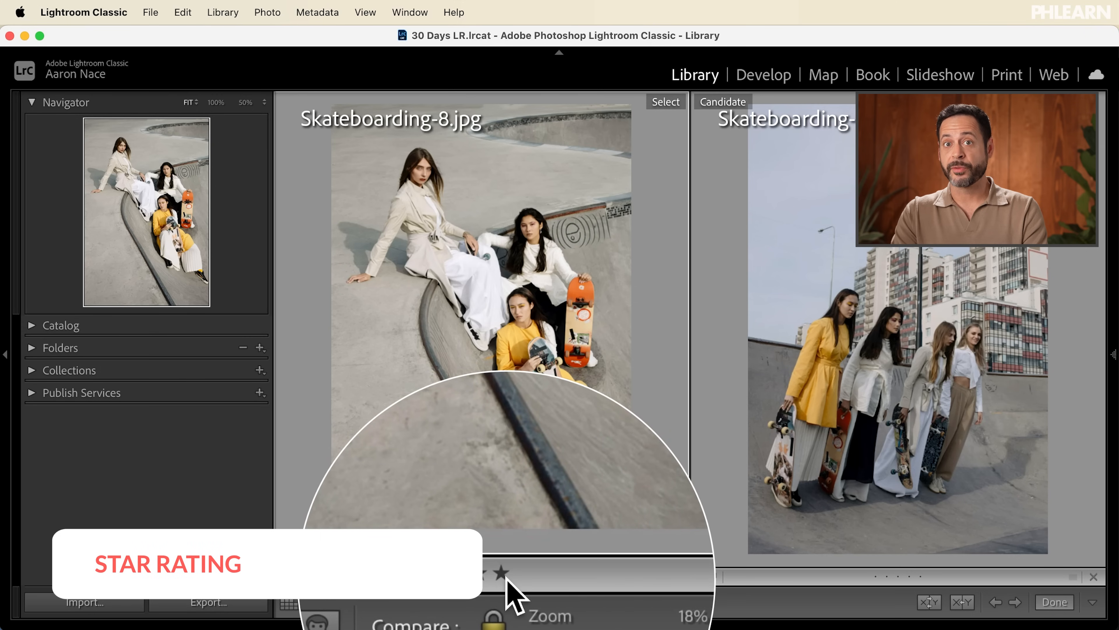
pyautogui.press('3')
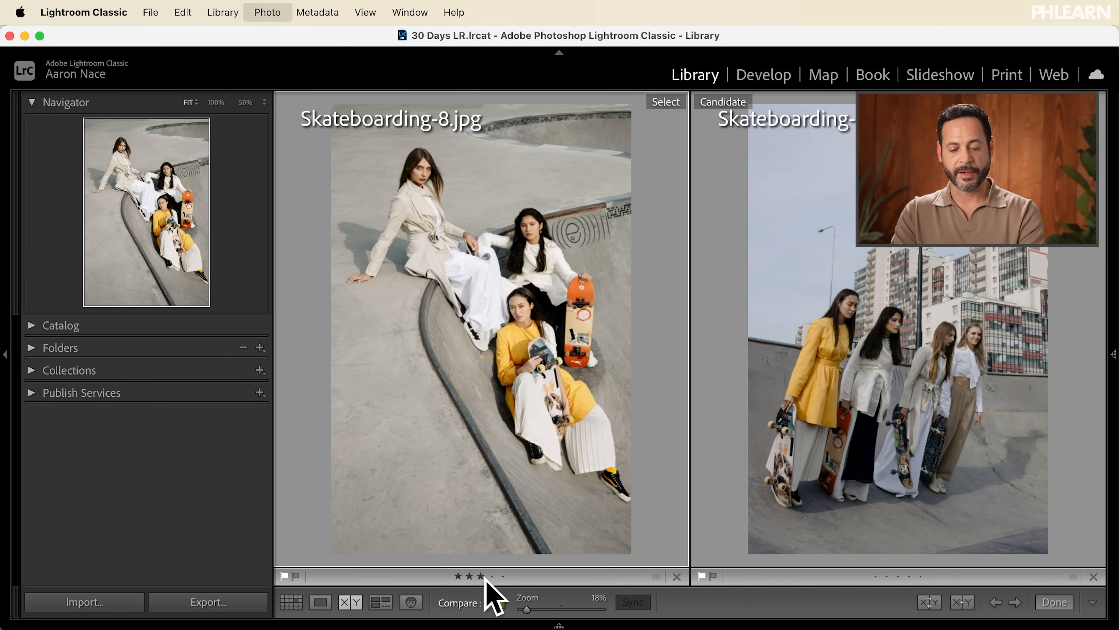
pyautogui.press('5')
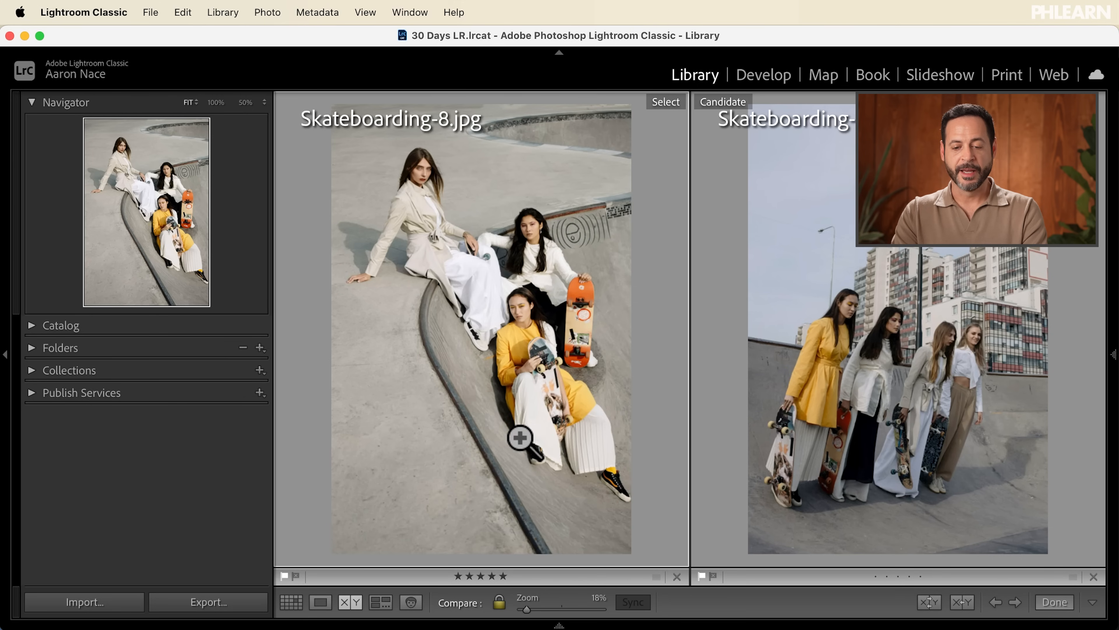
# Return to the thumbnail grid and deselect all photos
pyautogui.click(291, 602)
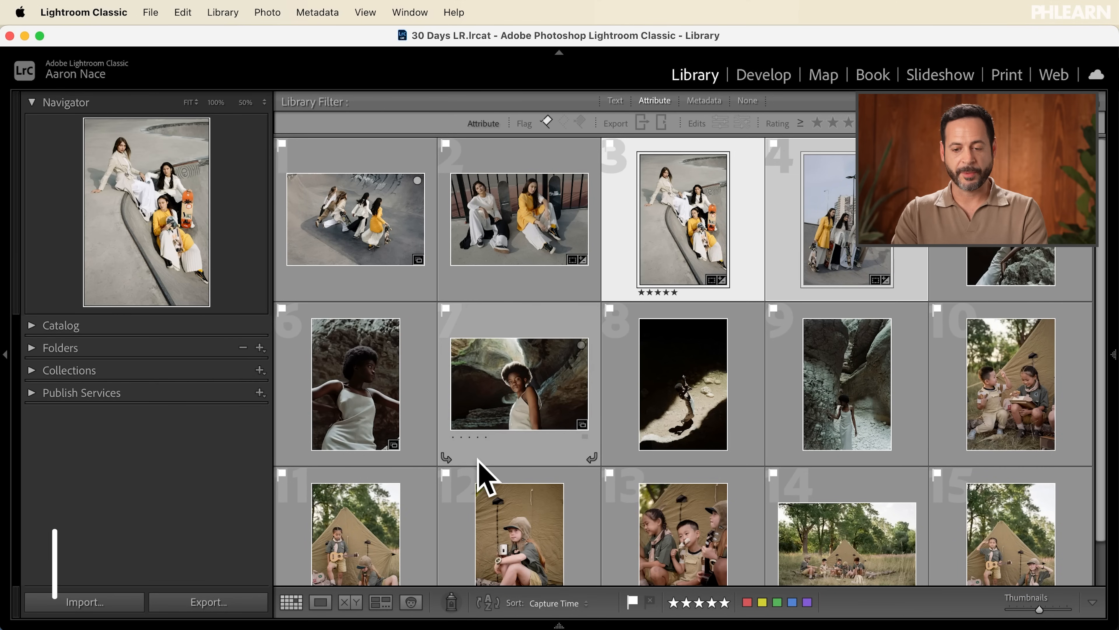
pyautogui.press('super+d')
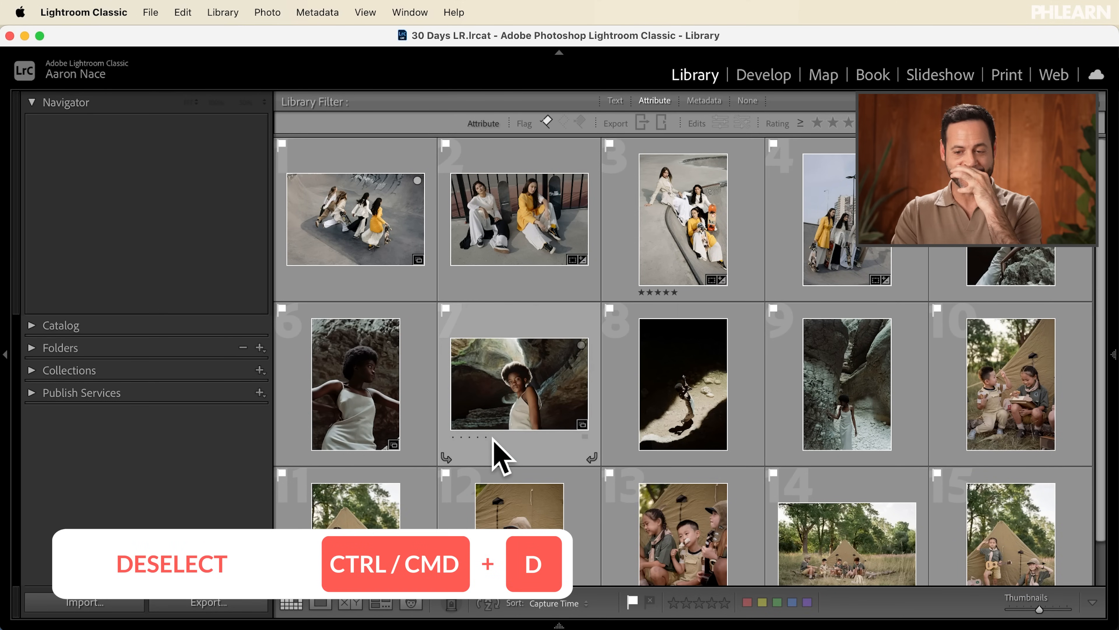
pyautogui.click(375, 255)
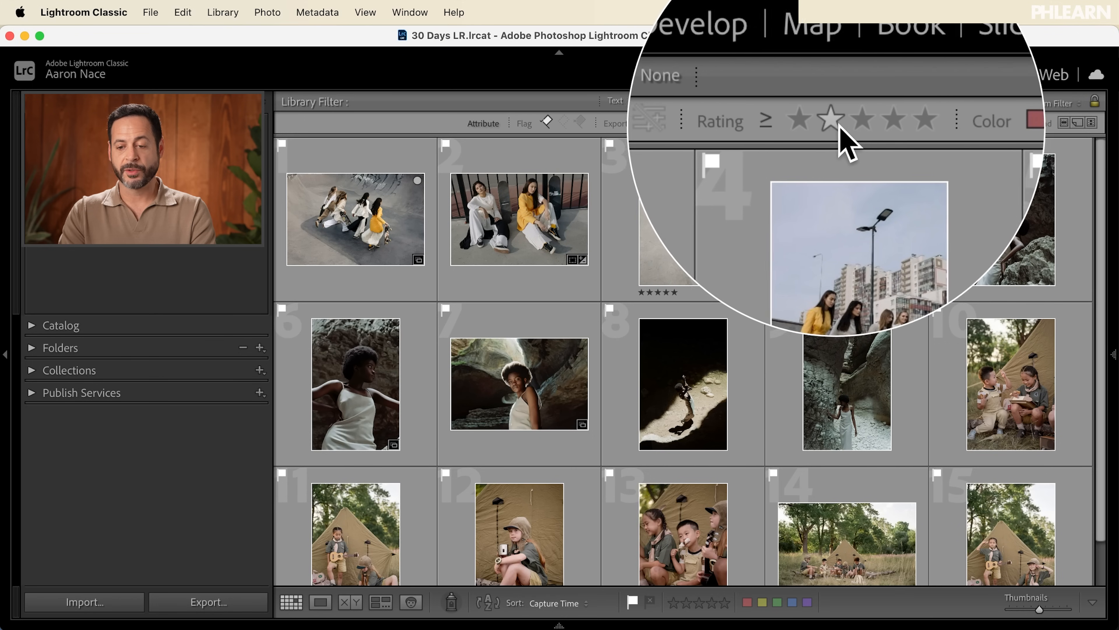
# Filter the library by a five-star rating, view Skateboarding-8.jpg enlarged, and return to the grid
pyautogui.click(880, 123)
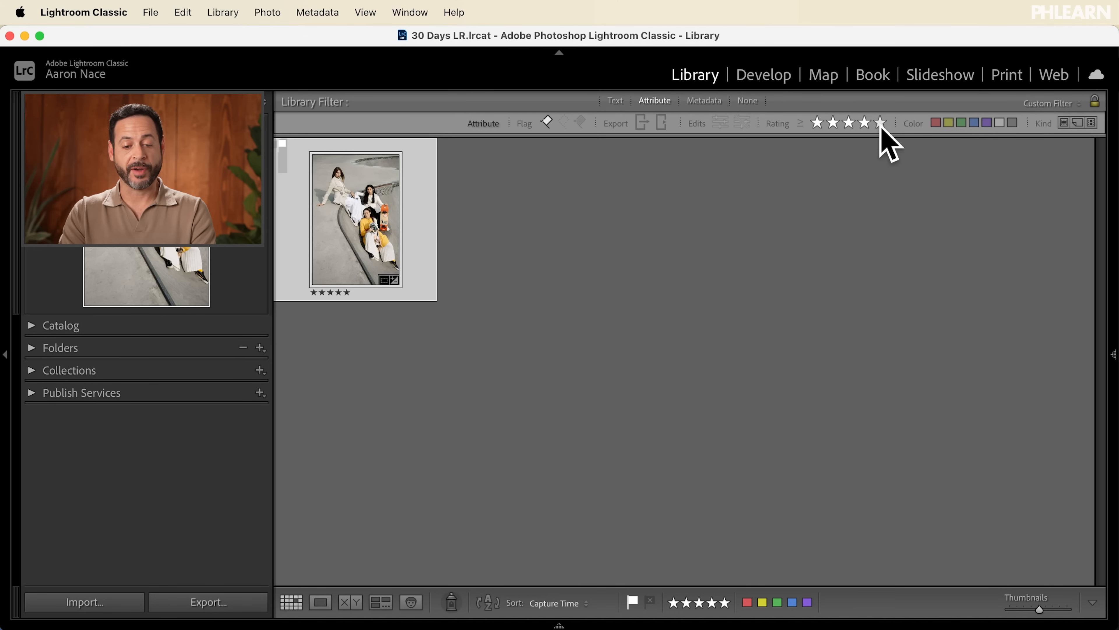
pyautogui.doubleClick(387, 250)
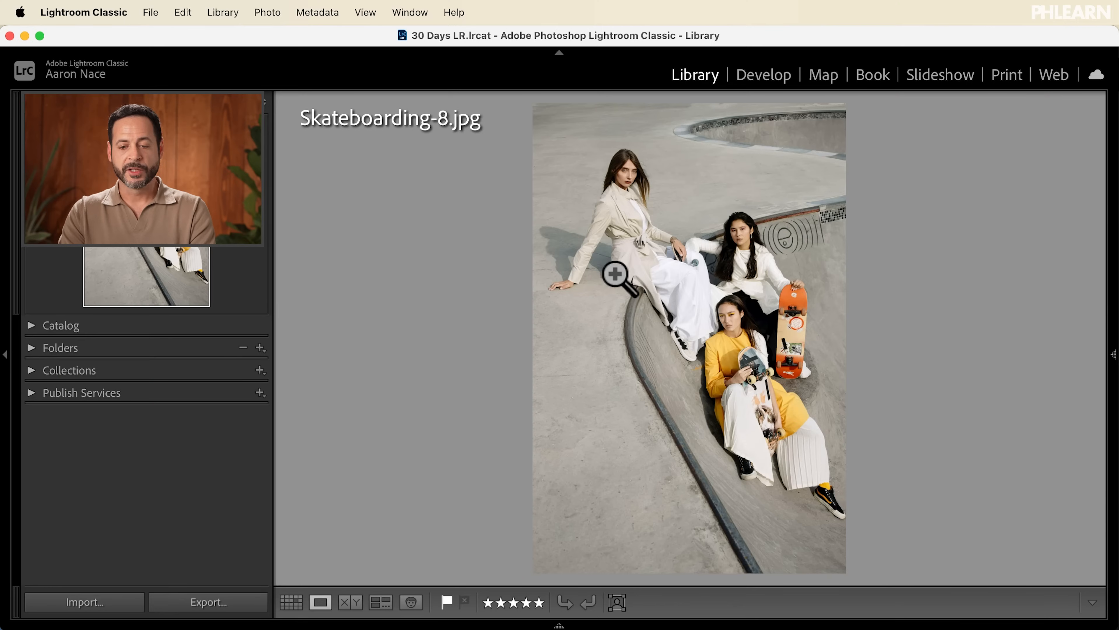
pyautogui.click(292, 602)
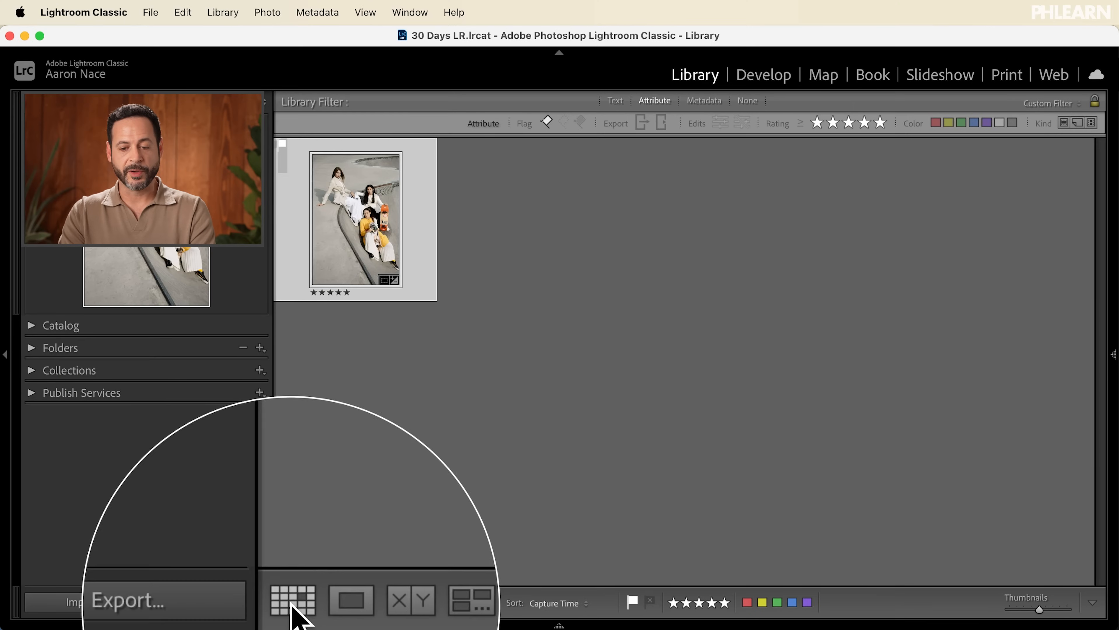
# Clear the five-star rating filter and select the fifth photo, the woman in white leaning on the rocks
pyautogui.click(879, 124)
pyautogui.scroll(-1, 850, 224)
pyautogui.scroll(1, 849, 211)
pyautogui.click(1000, 238)
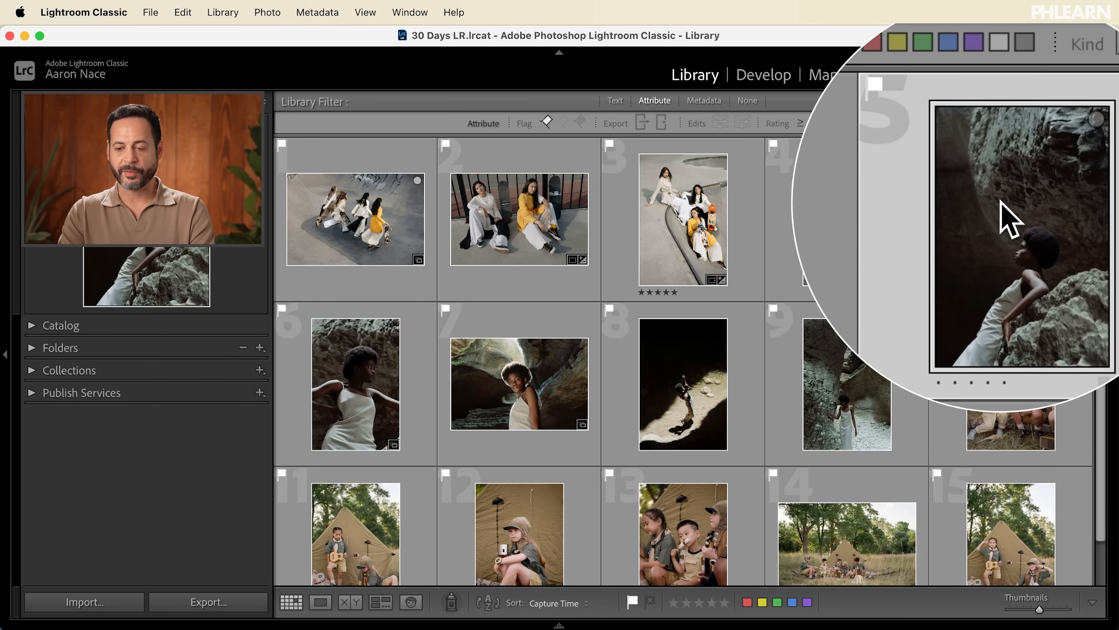
# Open photos 5 to 9 of the woman in white in Survey view and remove the horizontal portrait and the rocky canyon shot
pyautogui.keyDown('shift'); pyautogui.click(850, 399); pyautogui.keyUp('shift')
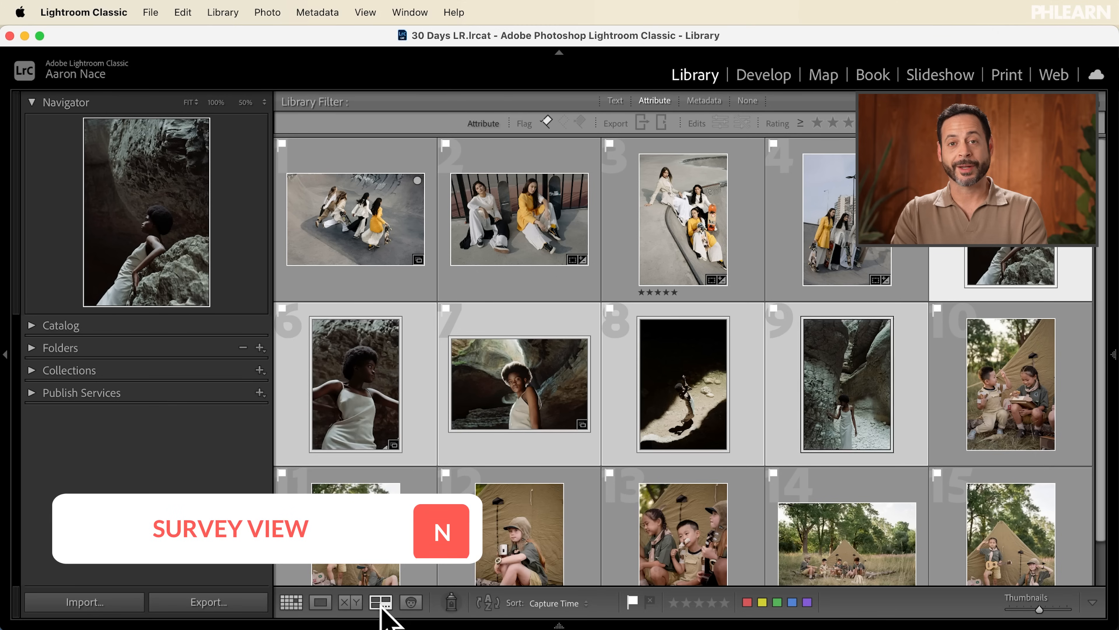
pyautogui.click(381, 602)
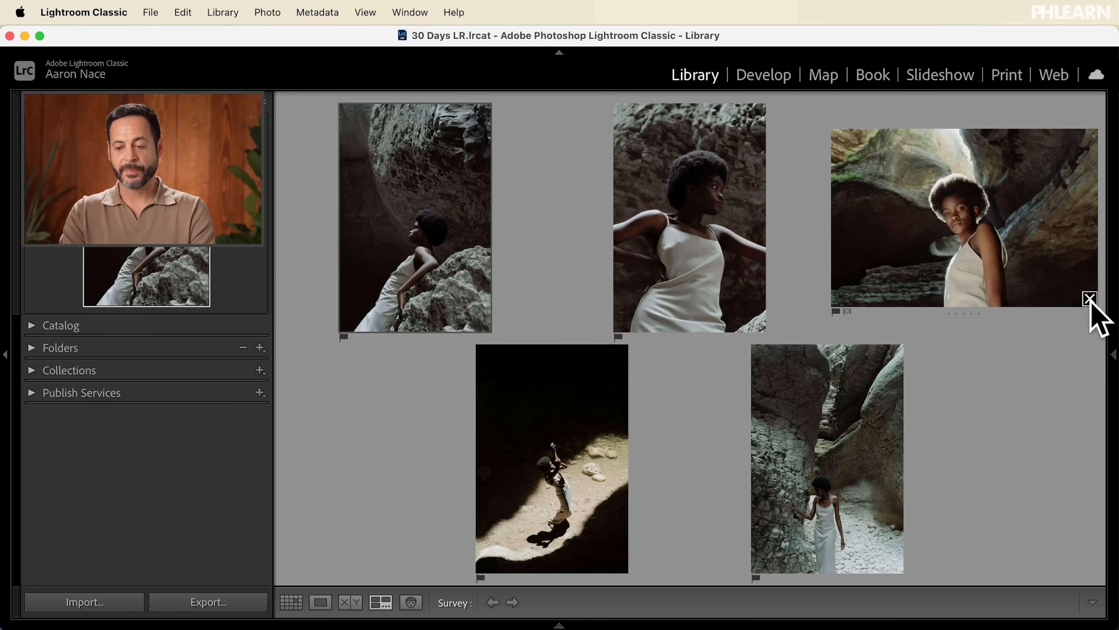
pyautogui.click(1090, 299)
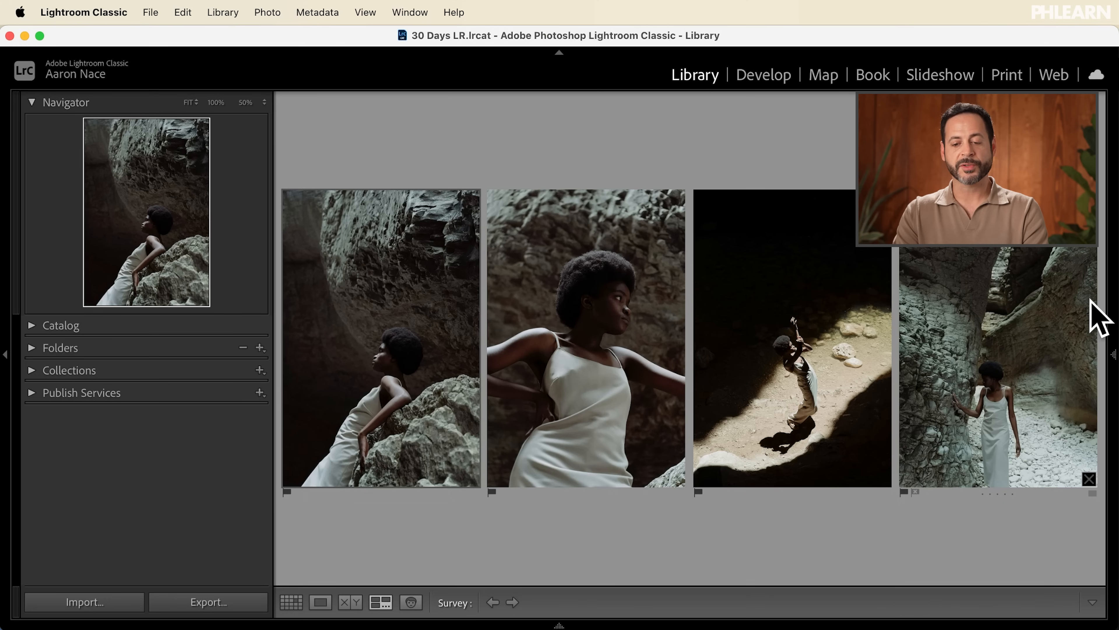
pyautogui.keyDown('super'); pyautogui.click(972, 405); pyautogui.keyUp('super')
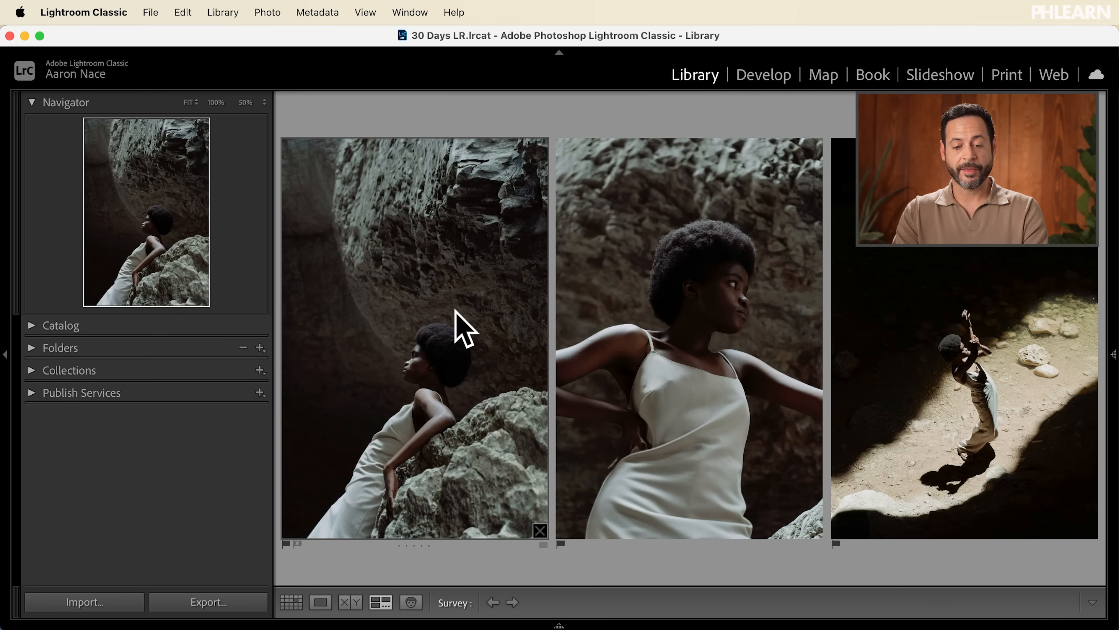
# Rate the woman leaning on the rocks and the one with outstretched arms three stars, and the sunlit overhead shot five stars
pyautogui.press('3')
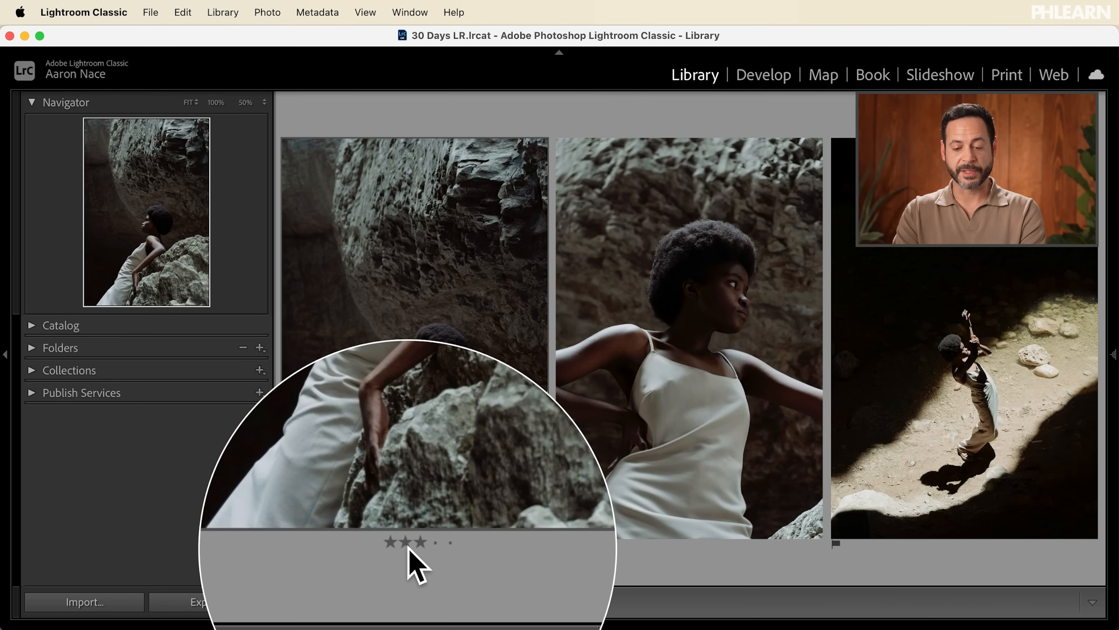
pyautogui.click(690, 441)
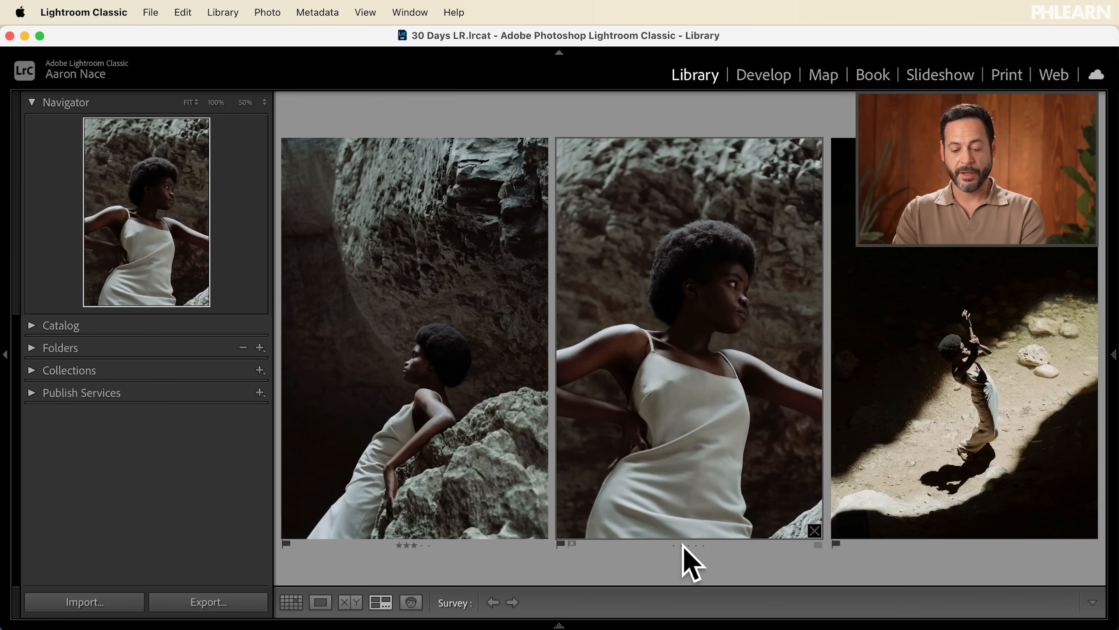
pyautogui.press('3')
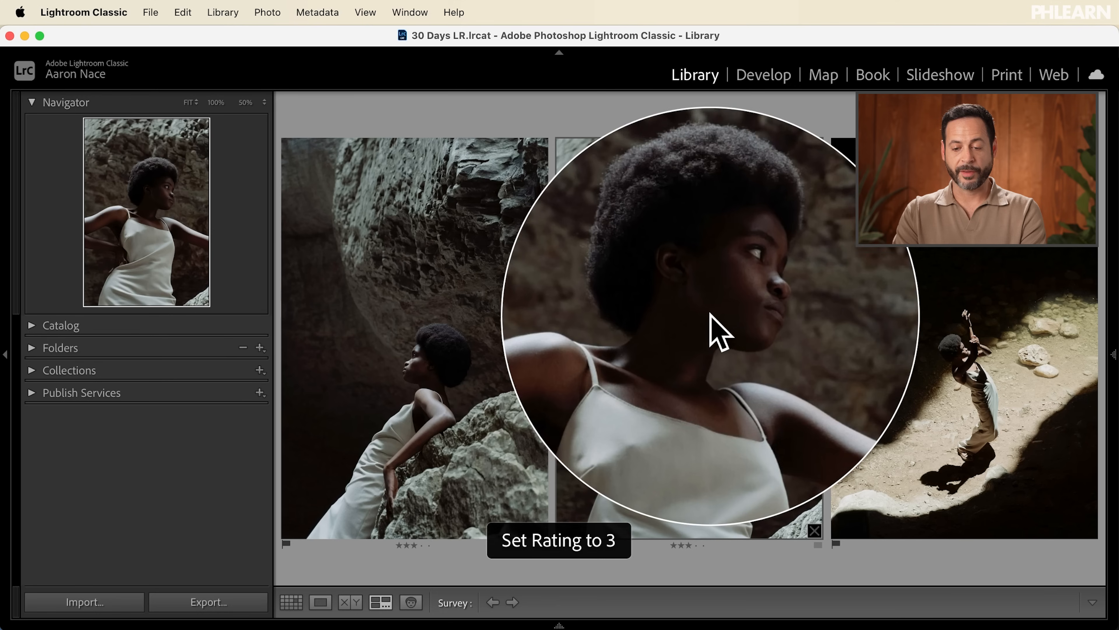
pyautogui.click(941, 357)
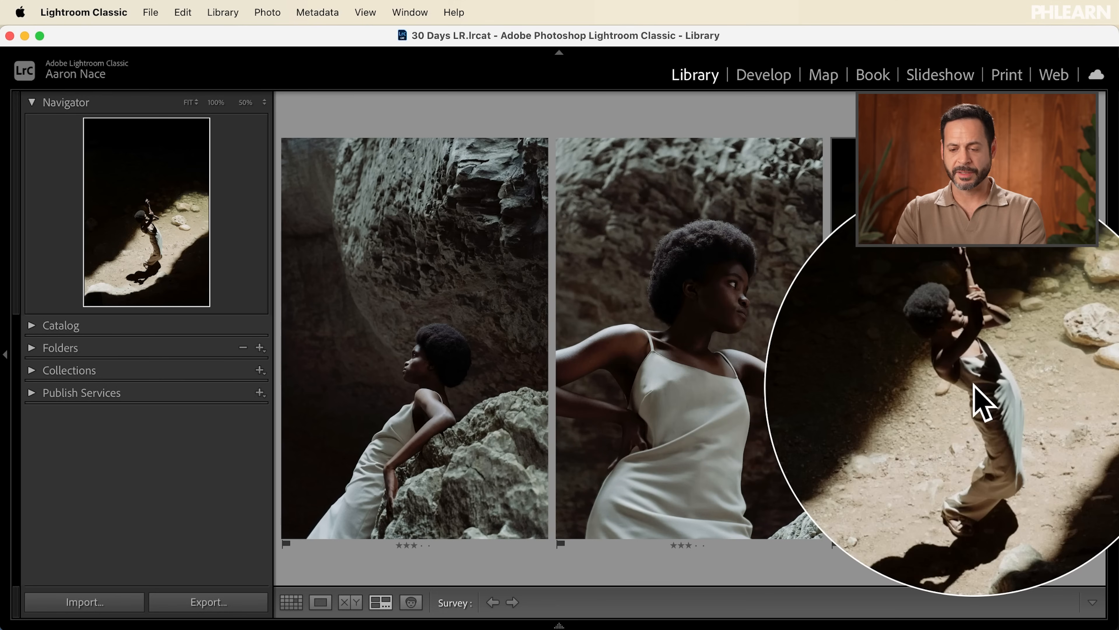
pyautogui.press('5')
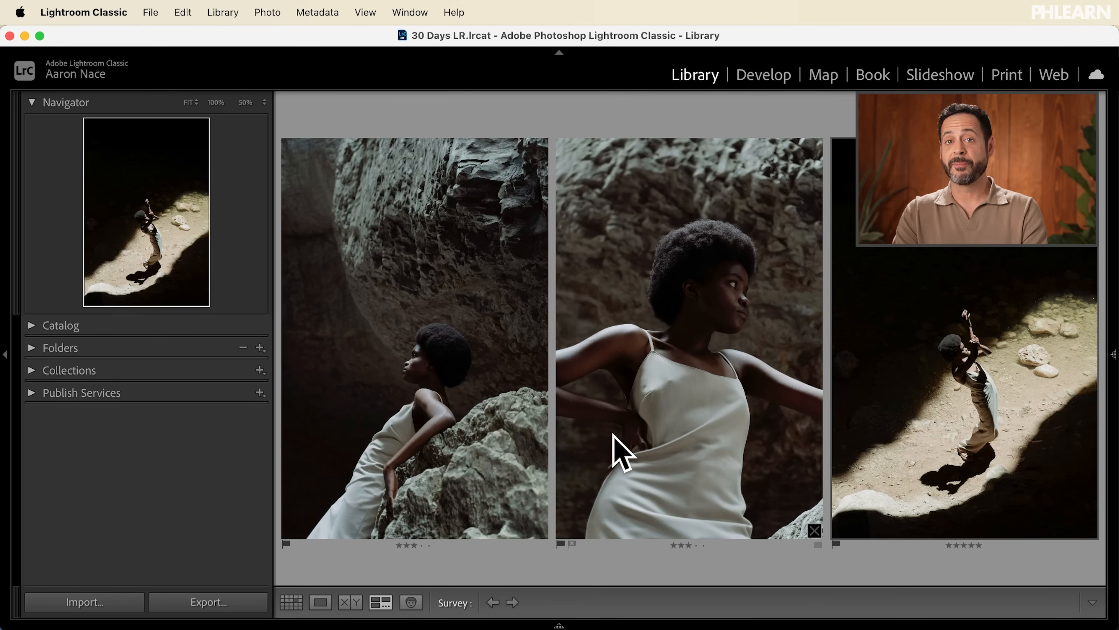
# Return to the thumbnail grid, clear the selection, and open photos 10 to 15, the campsite shots, in Survey view
pyautogui.click(291, 602)
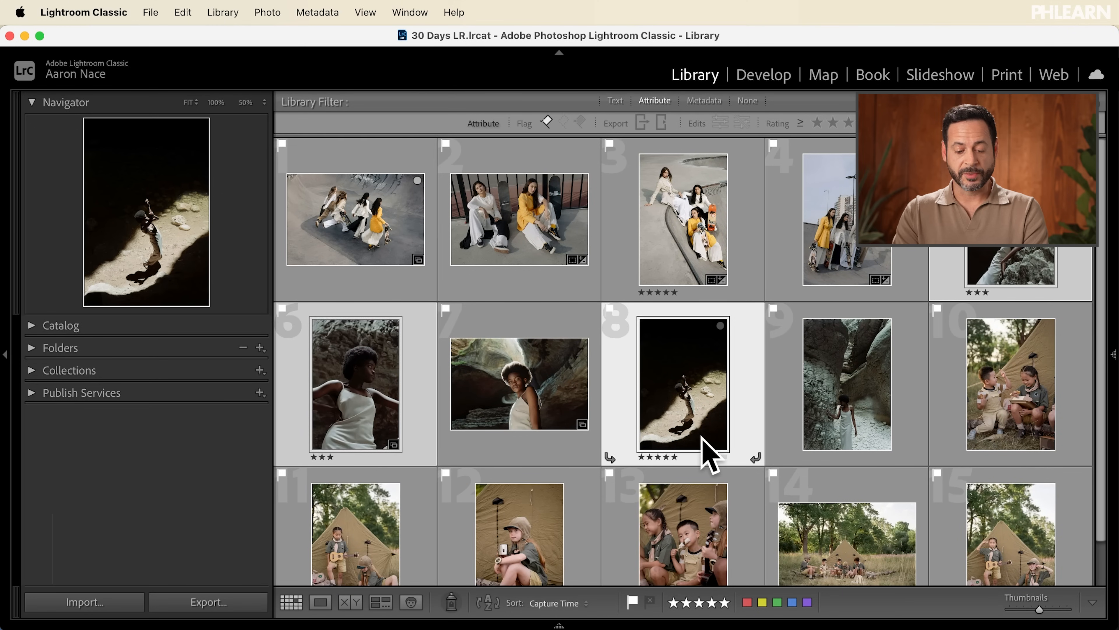
pyautogui.press('super+d')
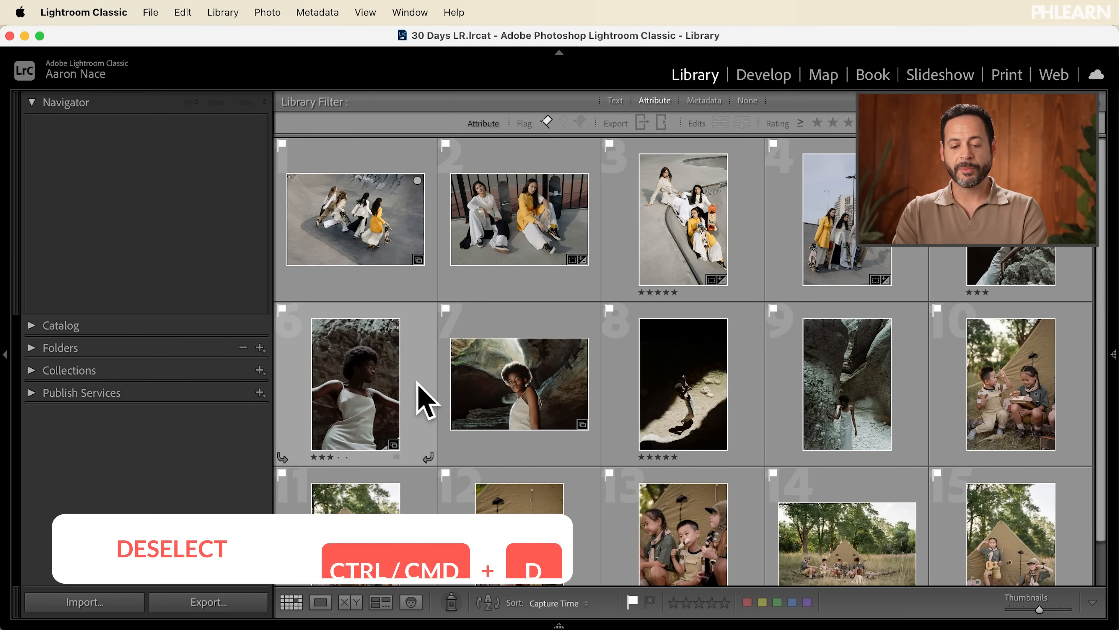
pyautogui.scroll(-1, 652, 342)
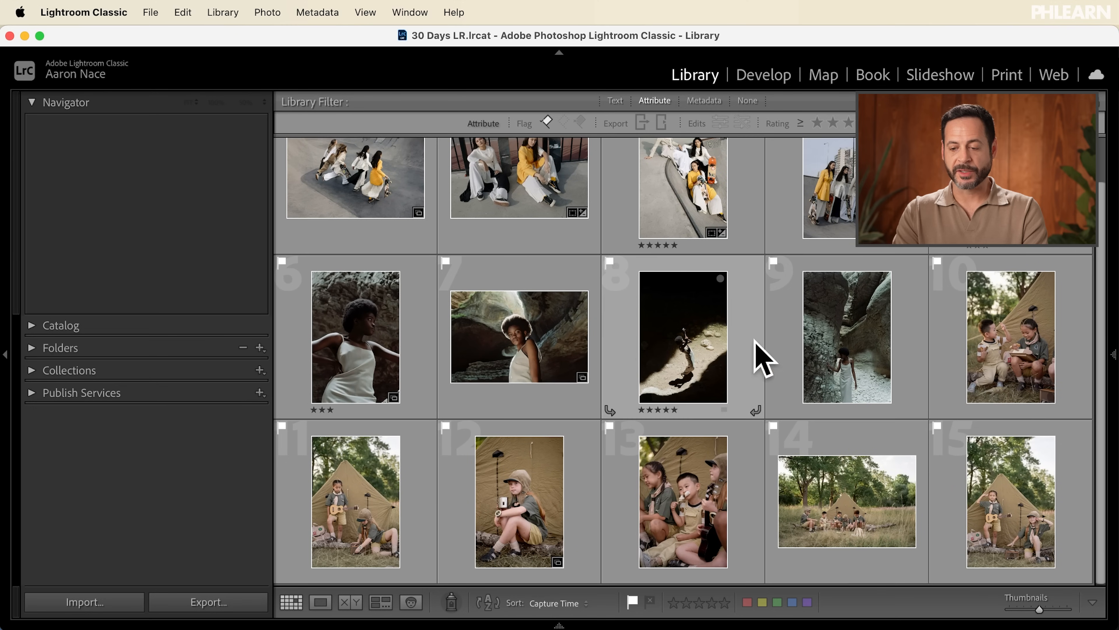
pyautogui.click(995, 341)
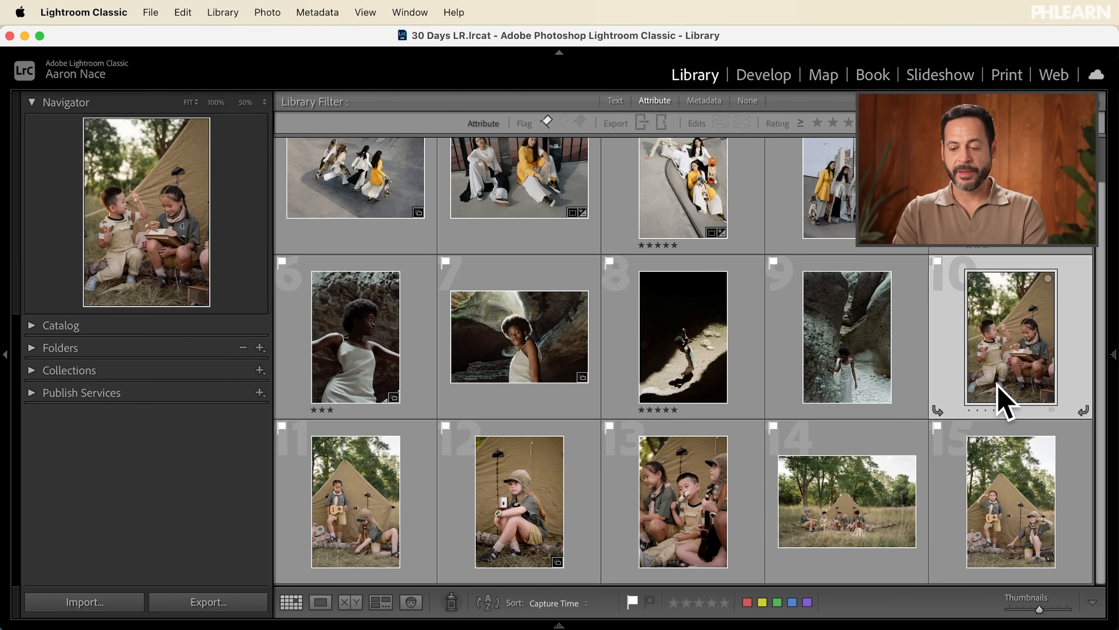
pyautogui.keyDown('shift'); pyautogui.click(994, 520); pyautogui.keyUp('shift')
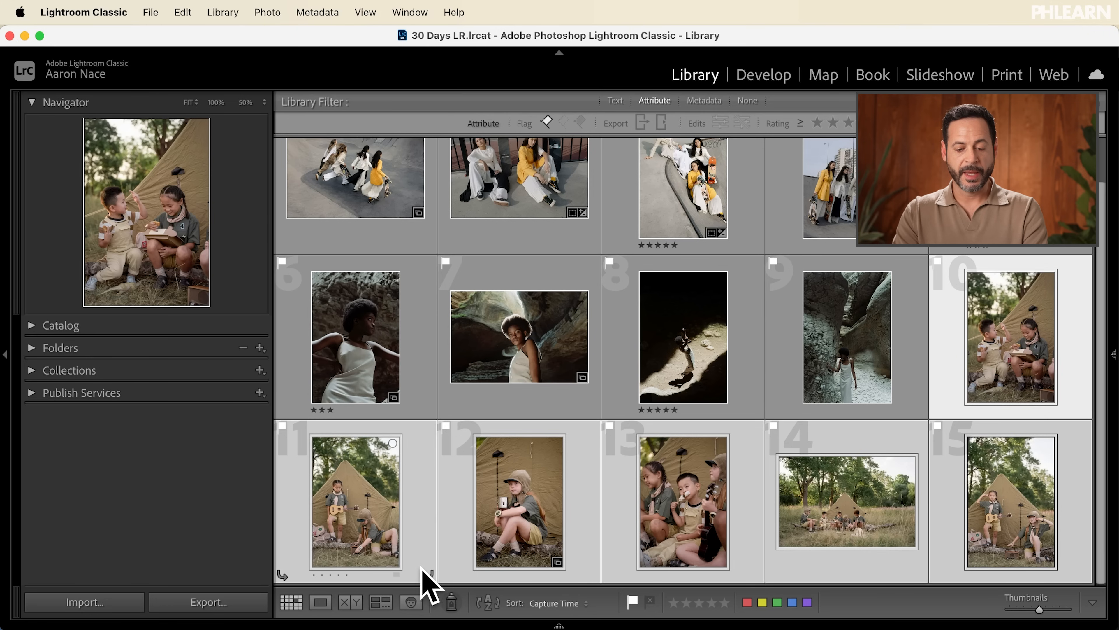
pyautogui.click(381, 601)
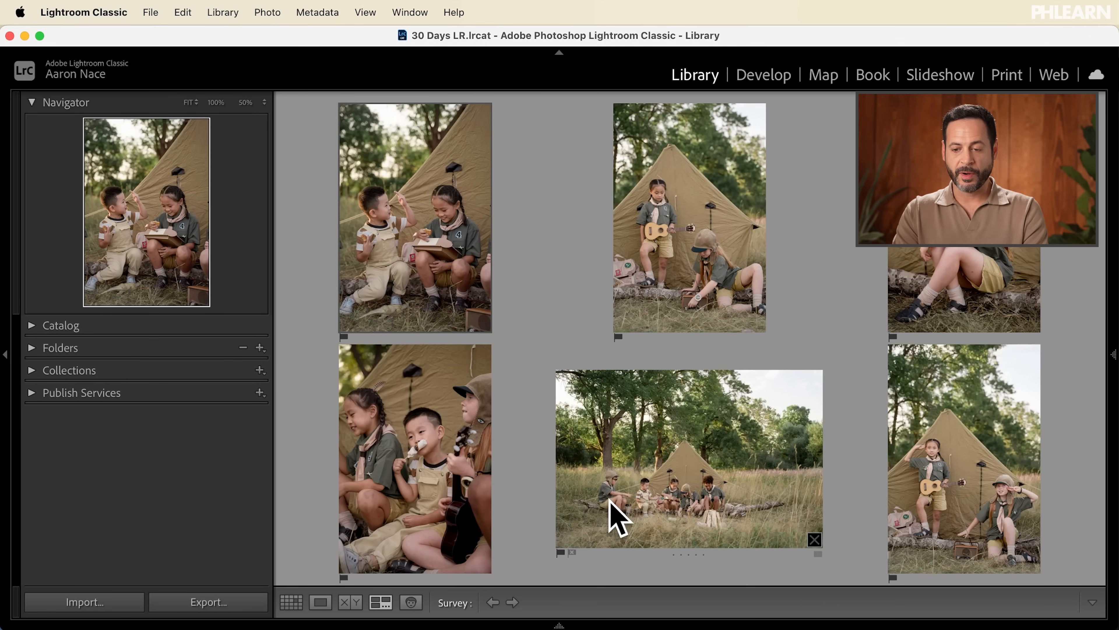
# Give five stars to the close-up of three children, the girl holding the mug, and the two saluting children
pyautogui.click(424, 471)
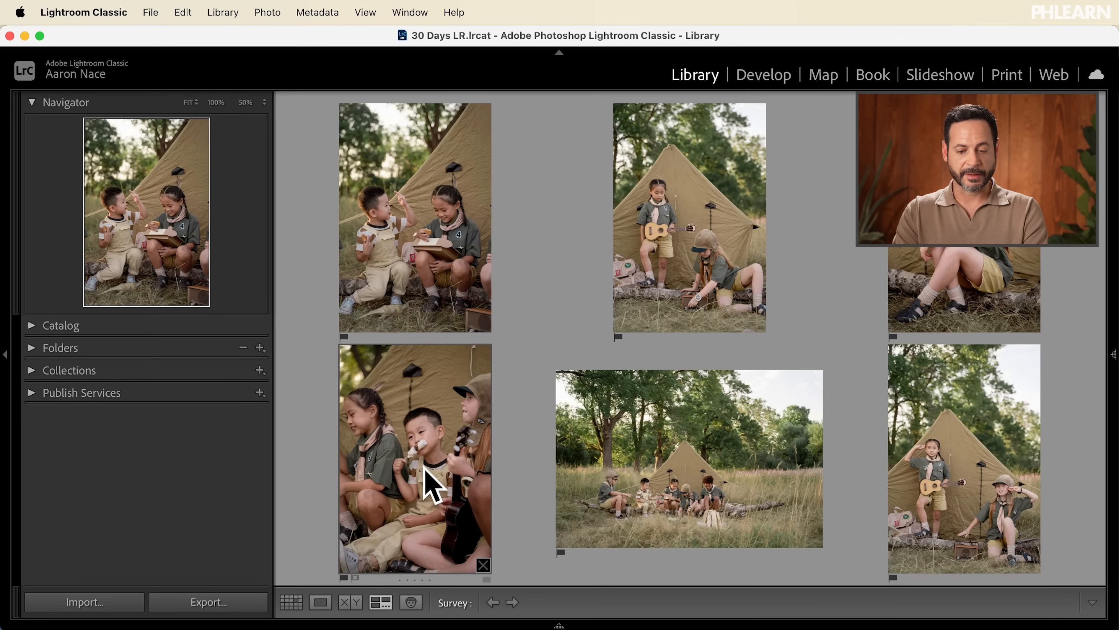
pyautogui.press('5')
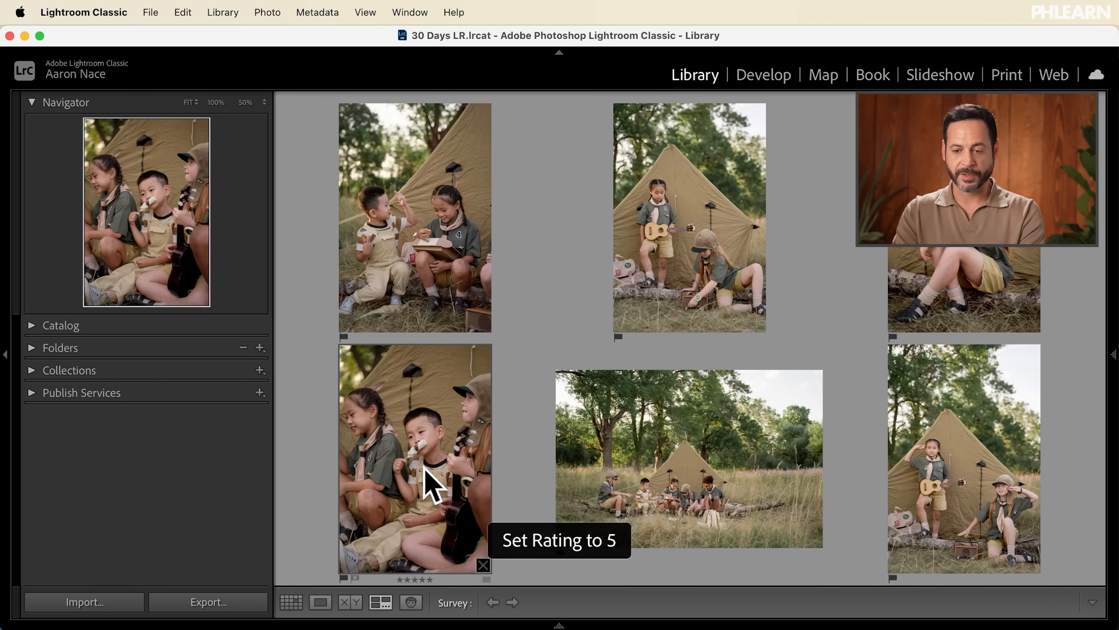
pyautogui.click(962, 282)
pyautogui.press('5')
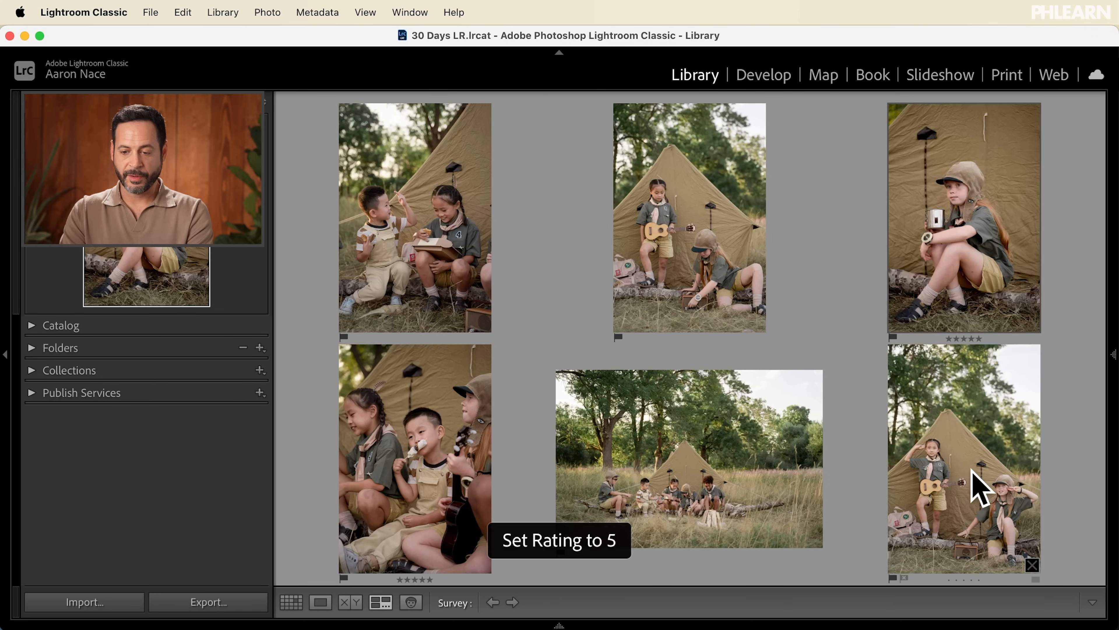
pyautogui.click(972, 471)
pyautogui.press('5')
# Rate the wide group shot and the non-saluting ukulele photo three stars, and return to the grid with nothing selected
pyautogui.click(728, 472)
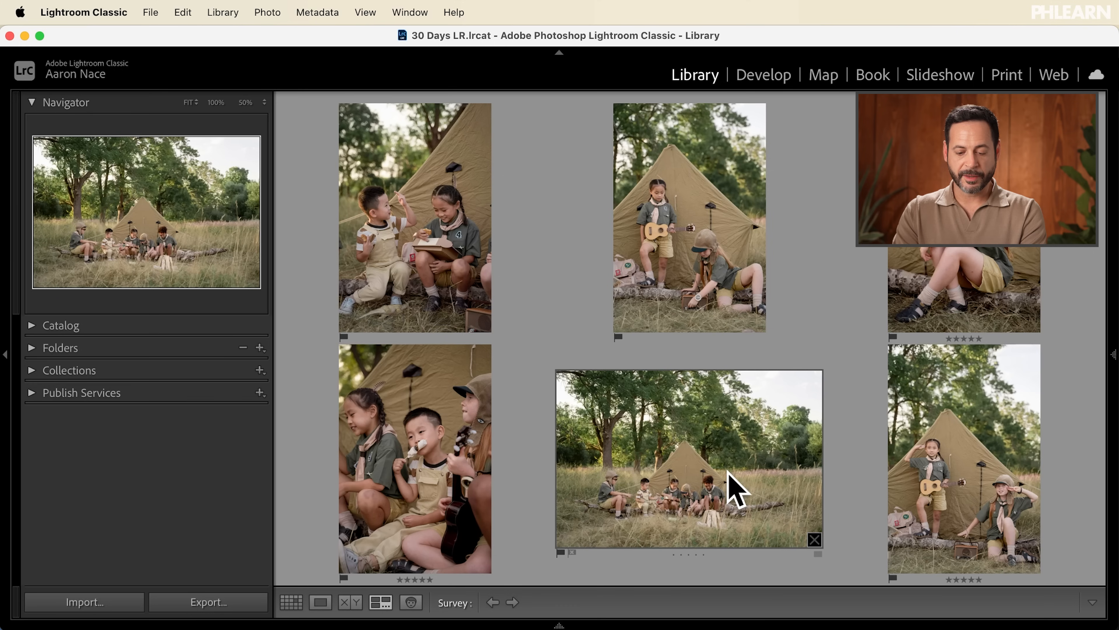
pyautogui.press('3')
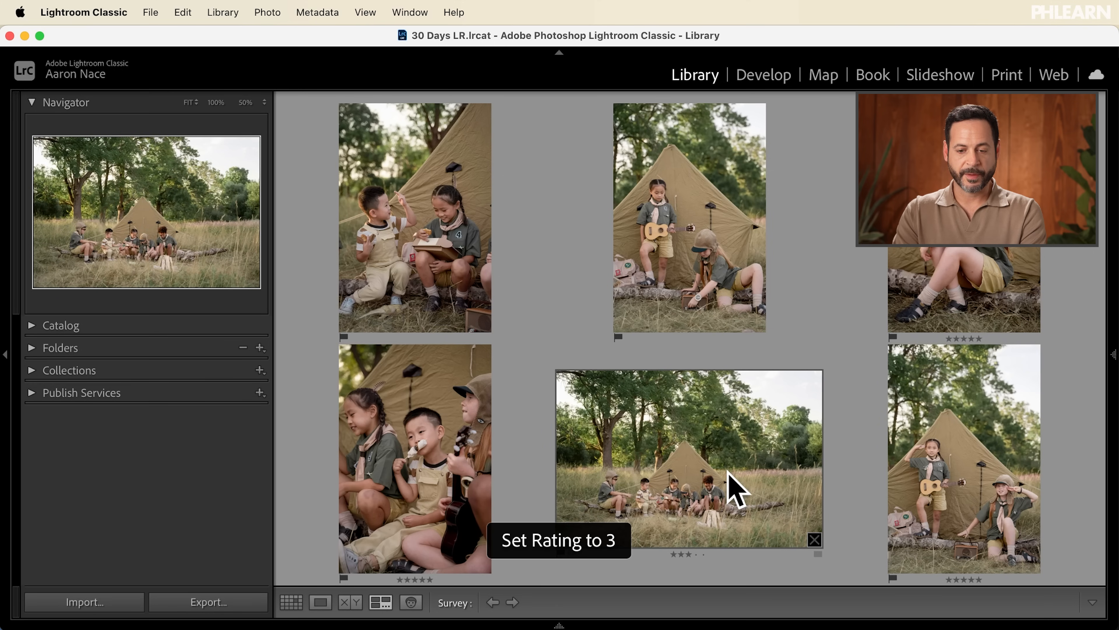
pyautogui.click(682, 285)
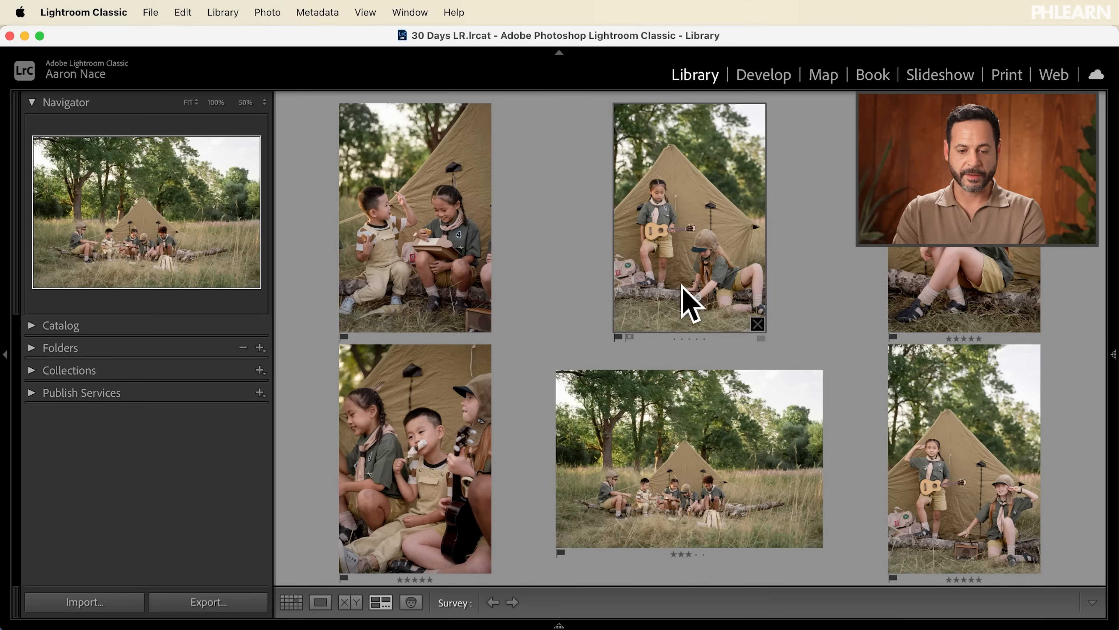
pyautogui.press('3')
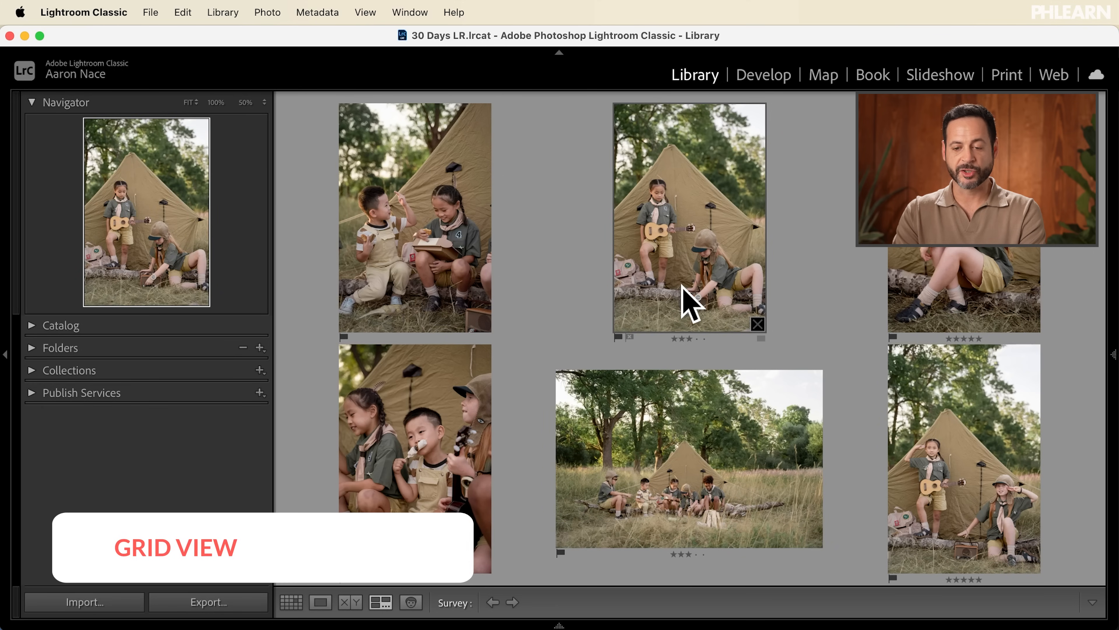
pyautogui.press('g')
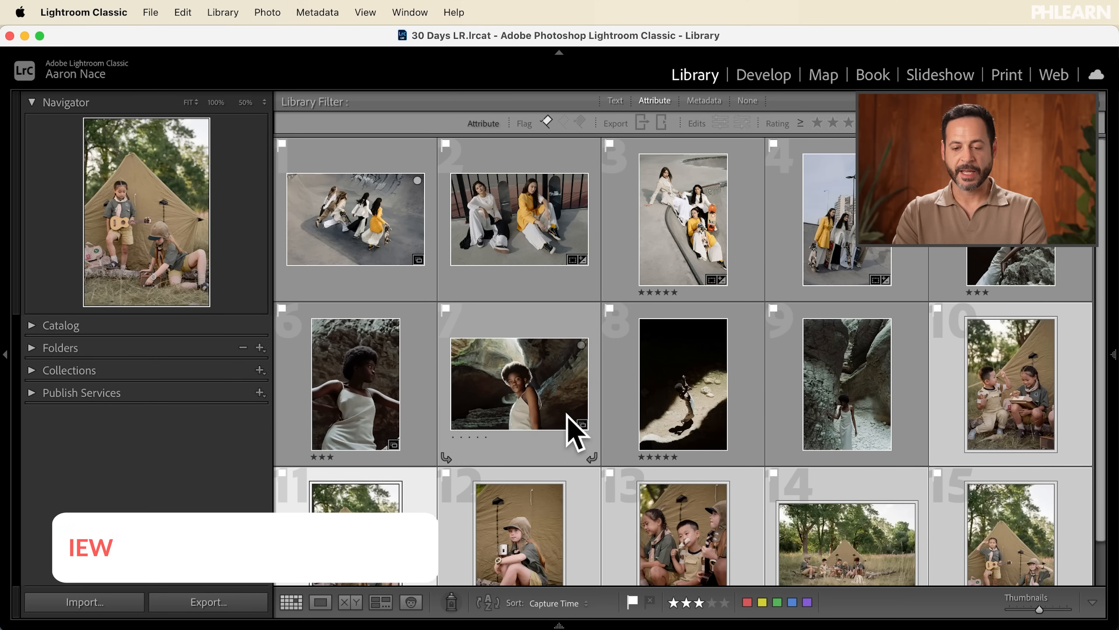
pyautogui.press('super+d')
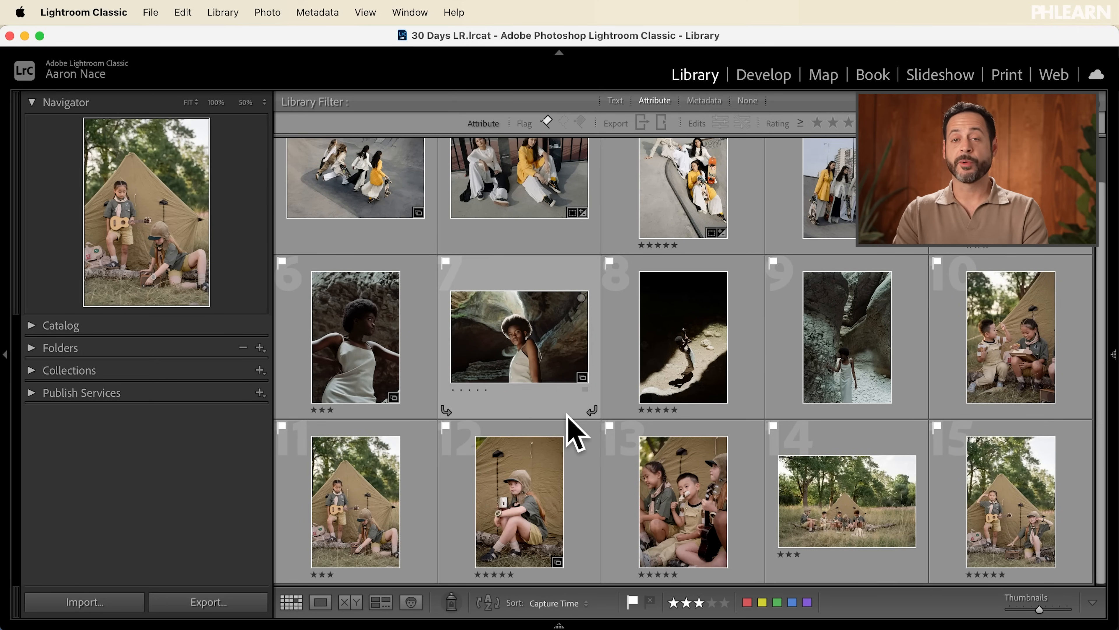
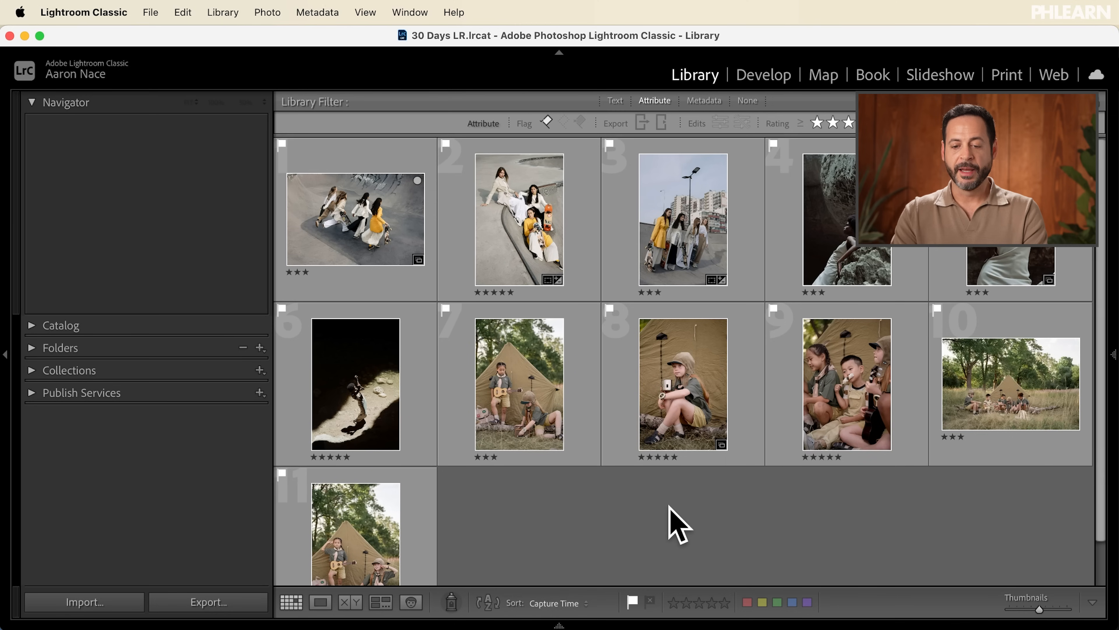
# Select all the photos shown by the star rating filter and open them in Survey view
pyautogui.scroll(-2, 514, 295)
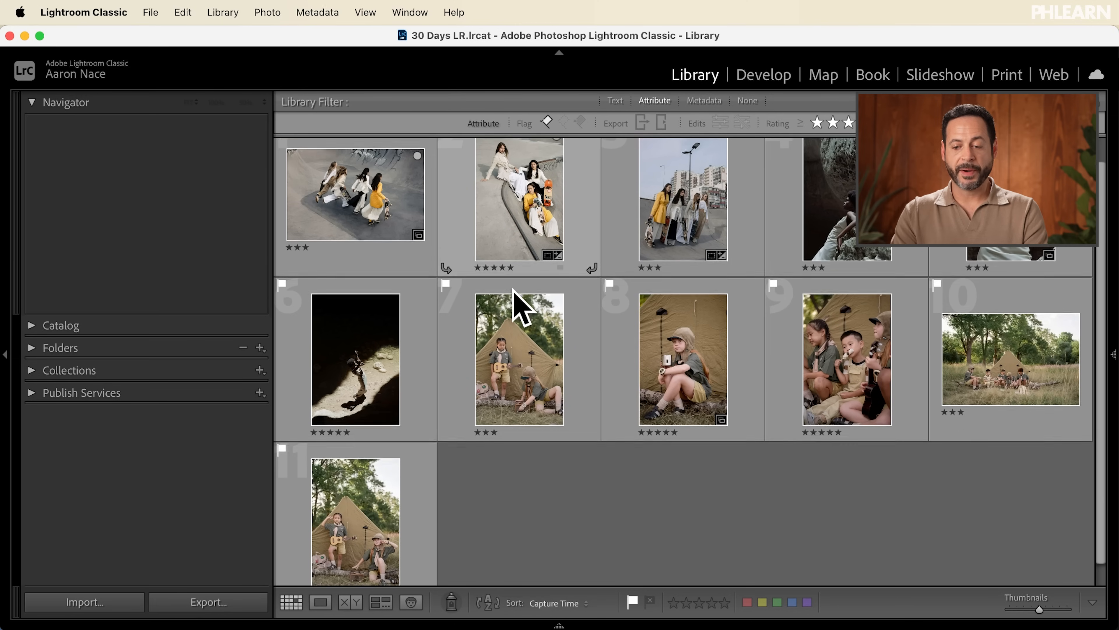
pyautogui.scroll(2, 514, 291)
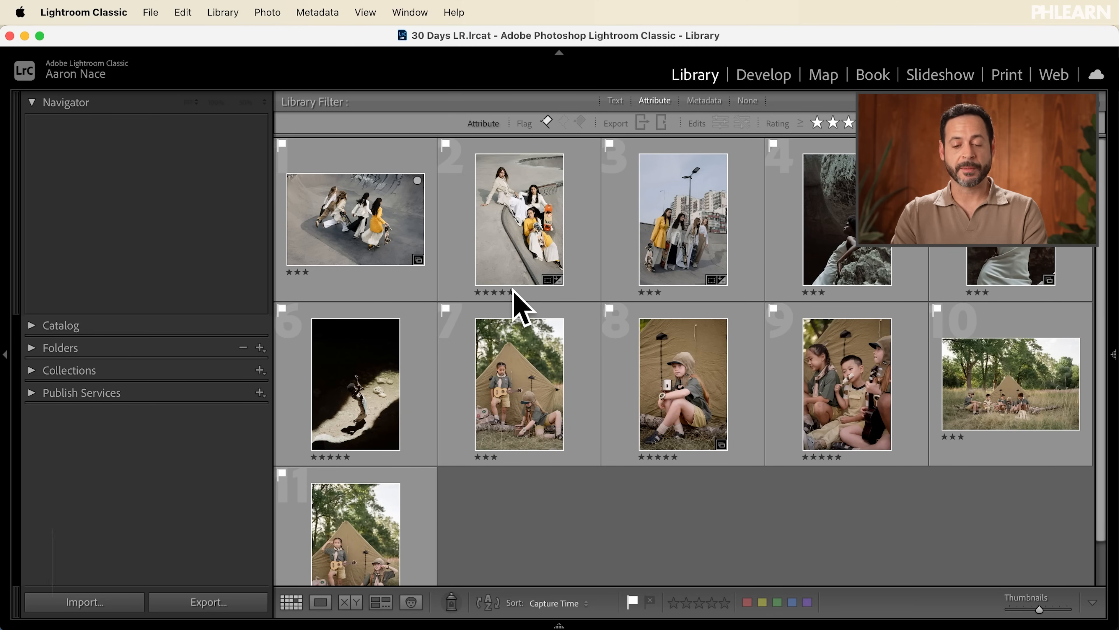
pyautogui.press('super+a')
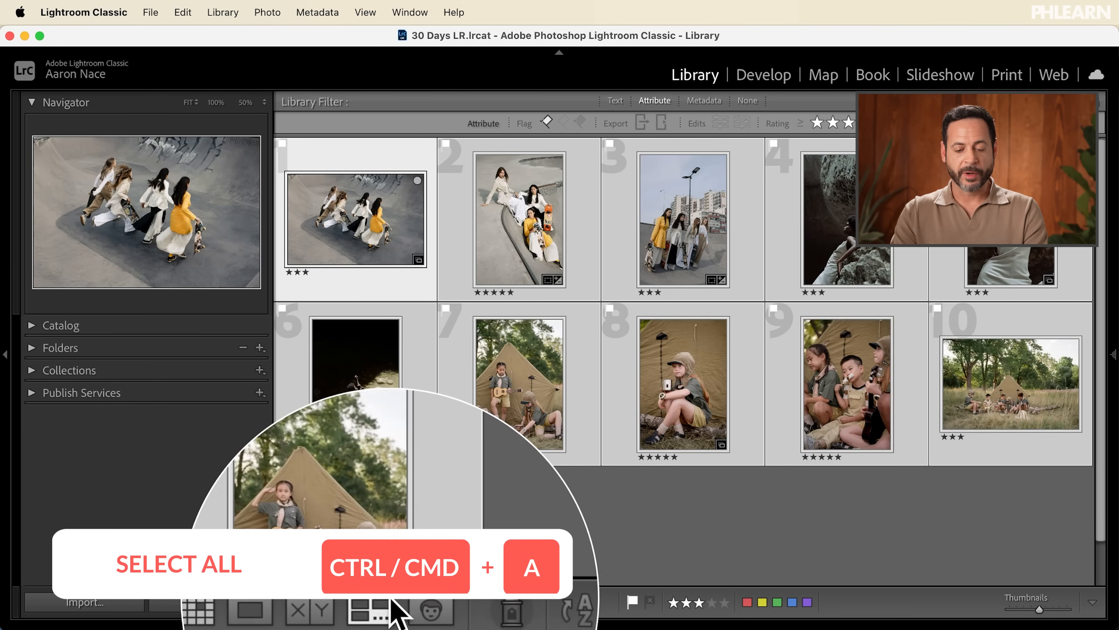
pyautogui.click(380, 602)
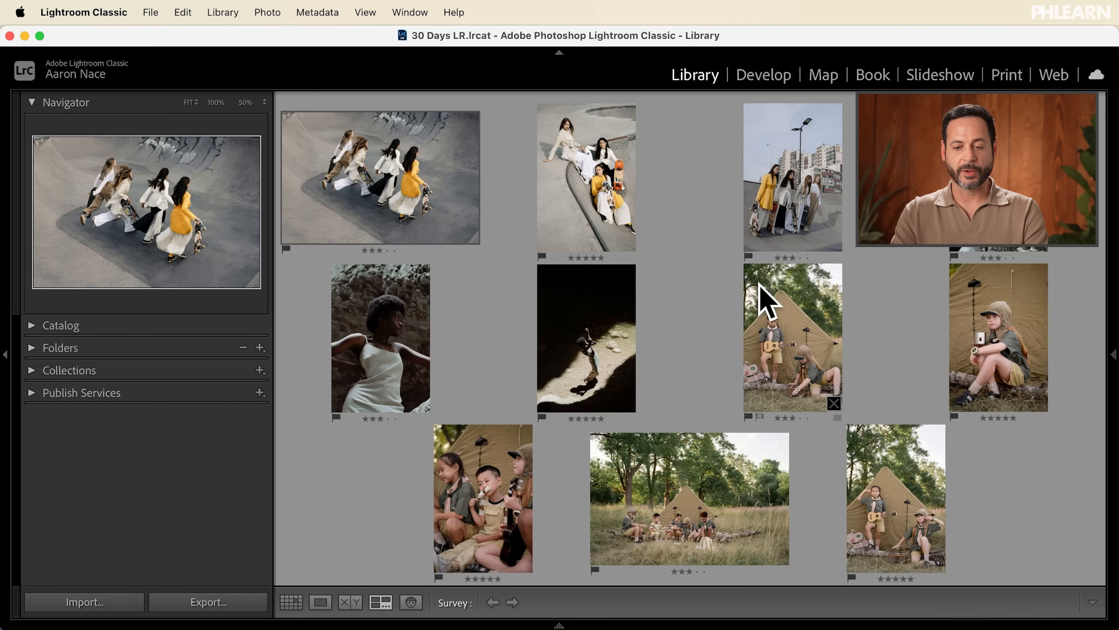
# Narrow the survey to the girl with the mug, the close-up of three children, and the two saluting children
pyautogui.keyDown('super'); pyautogui.click(793, 202); pyautogui.keyUp('super')
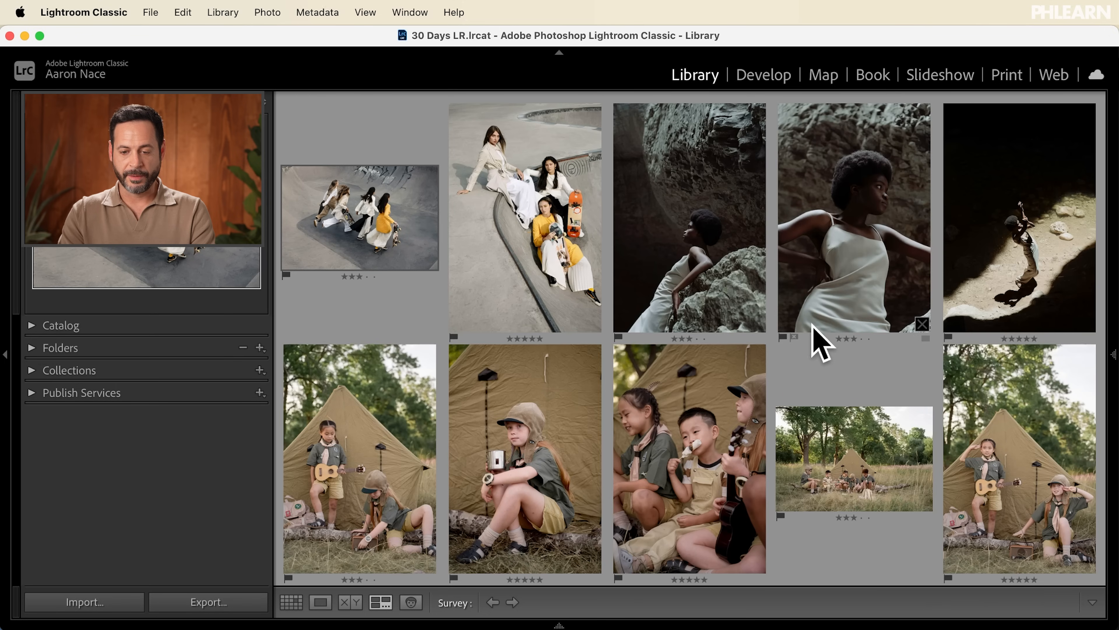
pyautogui.keyDown('super'); pyautogui.click(852, 247); pyautogui.keyUp('super')
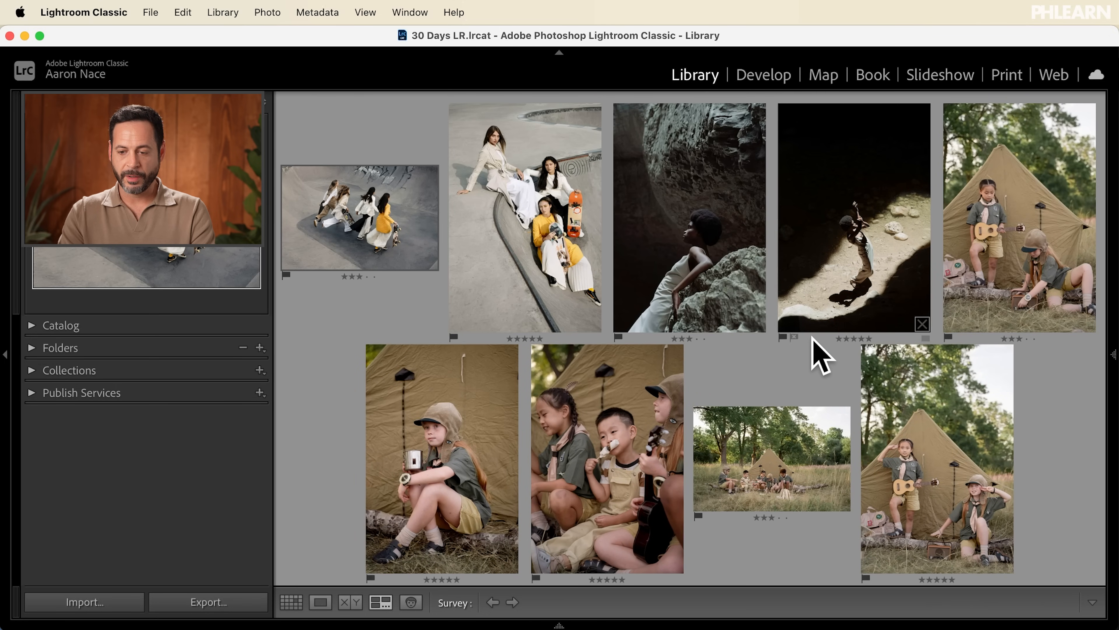
pyautogui.keyDown('super'); pyautogui.click(994, 248); pyautogui.keyUp('super')
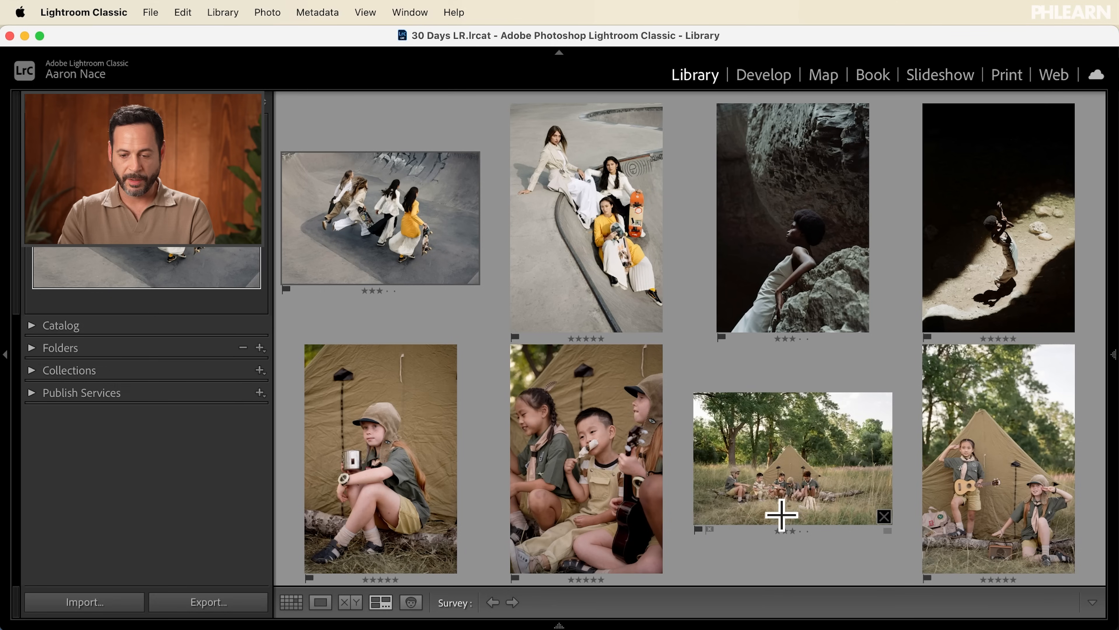
pyautogui.keyDown('super'); pyautogui.click(817, 472); pyautogui.keyUp('super')
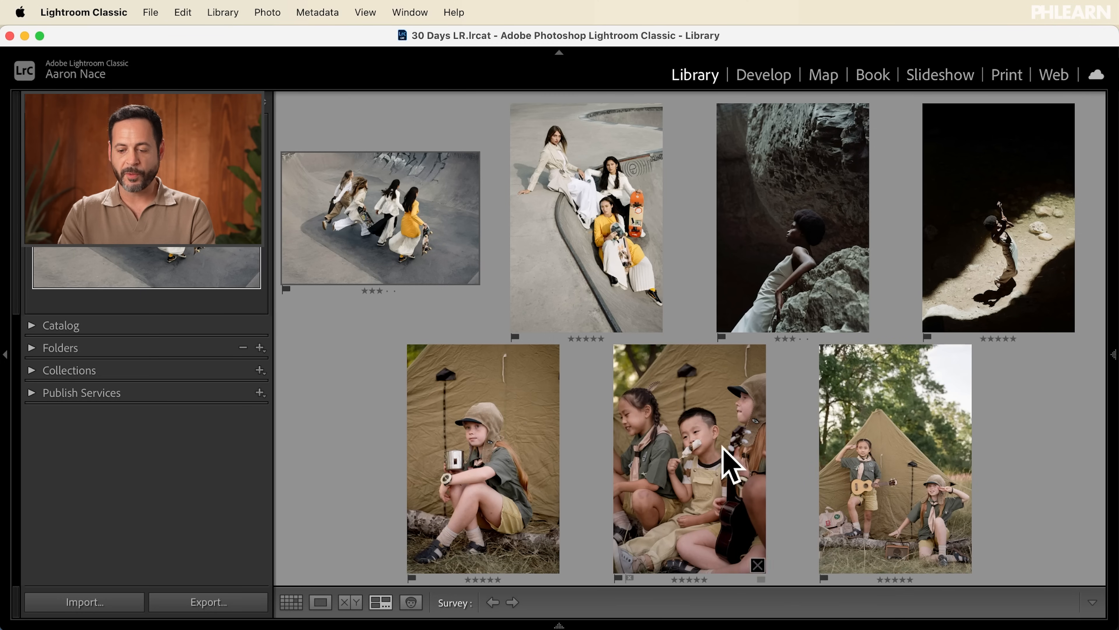
pyautogui.keyDown('super'); pyautogui.click(387, 166); pyautogui.keyUp('super')
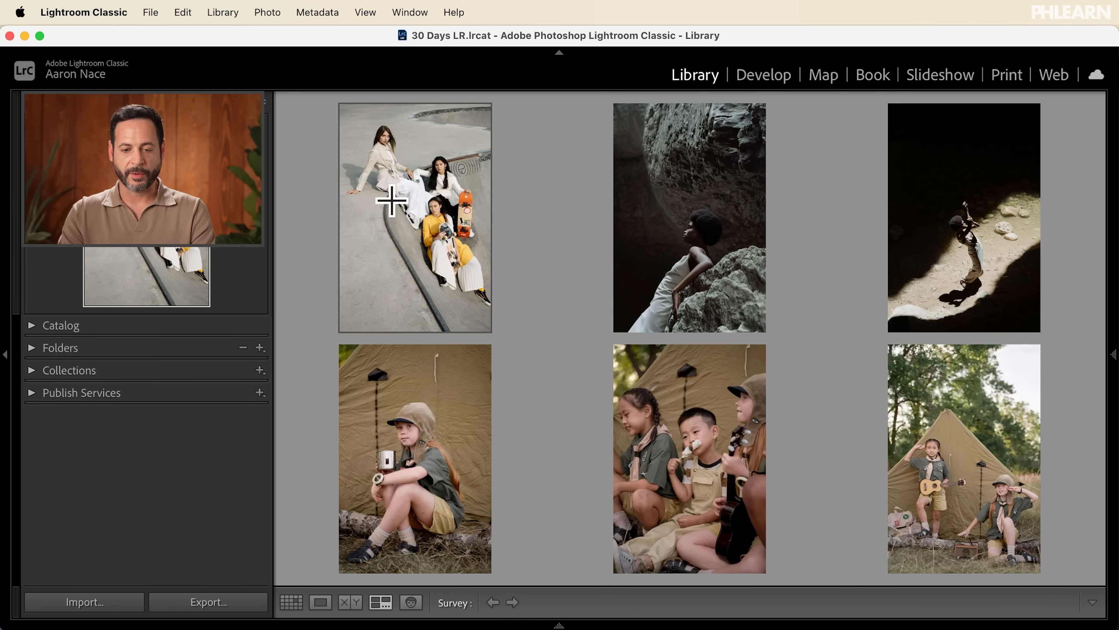
pyautogui.keyDown('super'); pyautogui.click(405, 223); pyautogui.keyUp('super')
pyautogui.keyDown('super'); pyautogui.click(405, 223); pyautogui.keyUp('super')
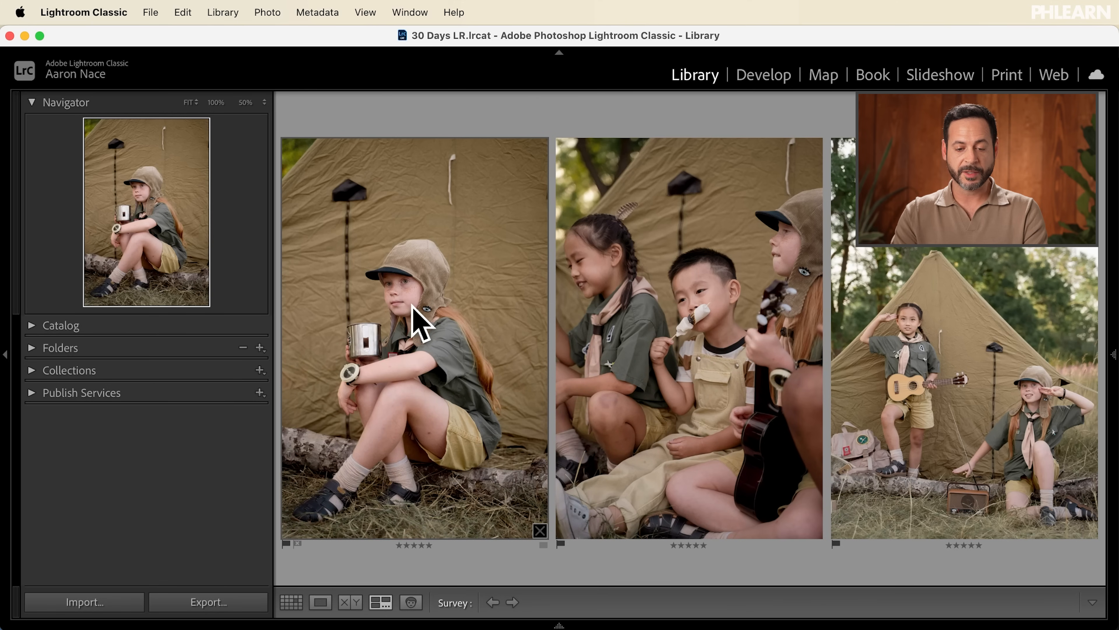
# Give the girl with the mug and the close-up of three children a red color label in the survey
pyautogui.click(544, 545)
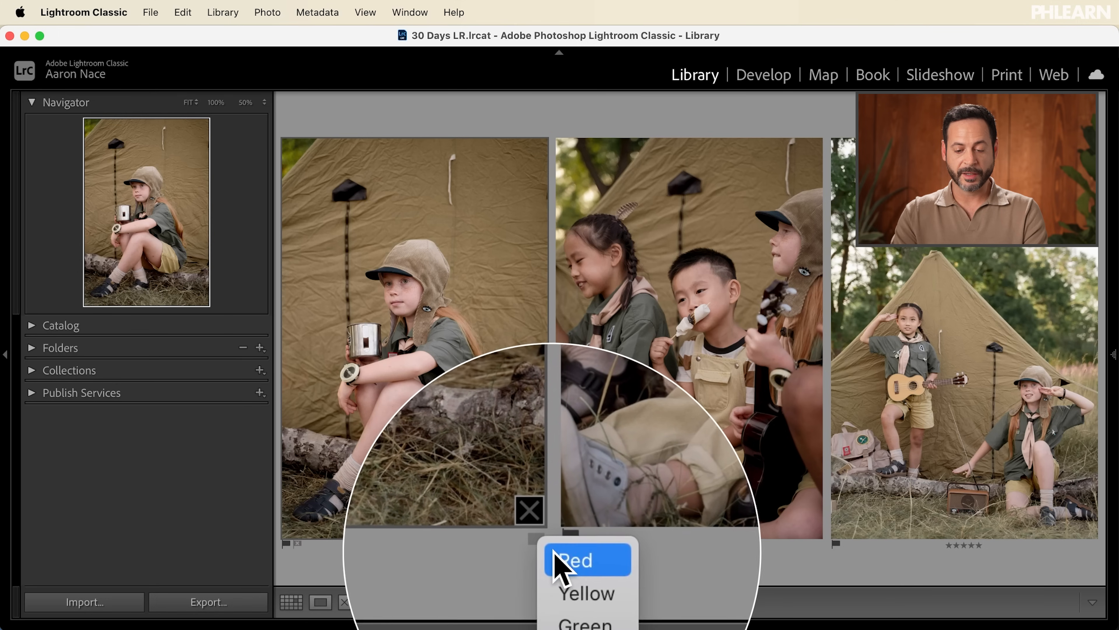
pyautogui.click(556, 554)
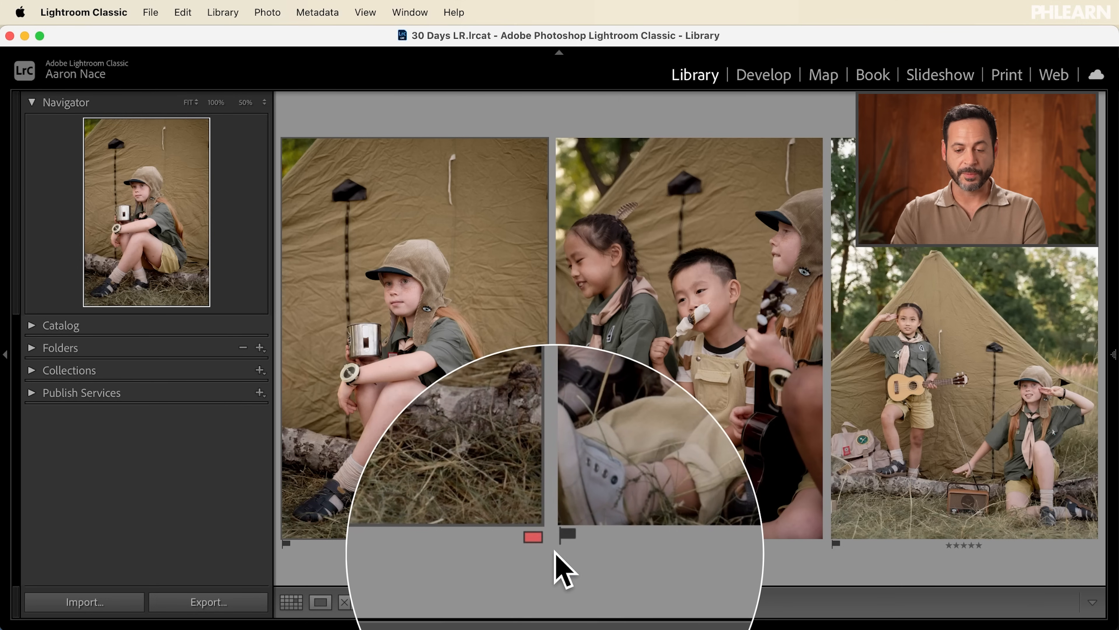
pyautogui.click(669, 472)
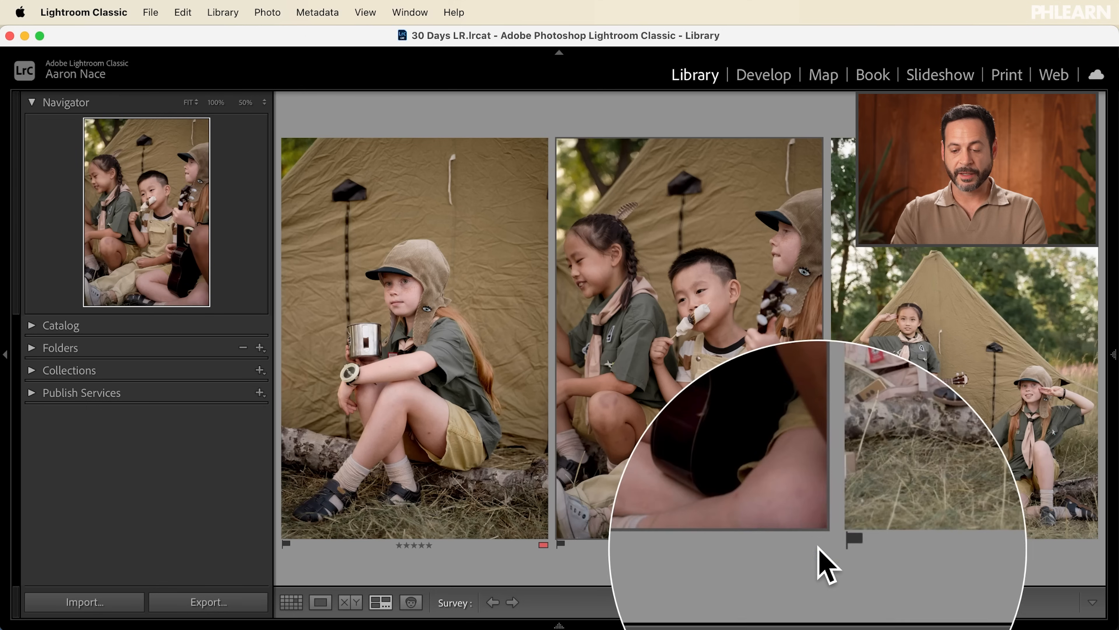
pyautogui.click(818, 545)
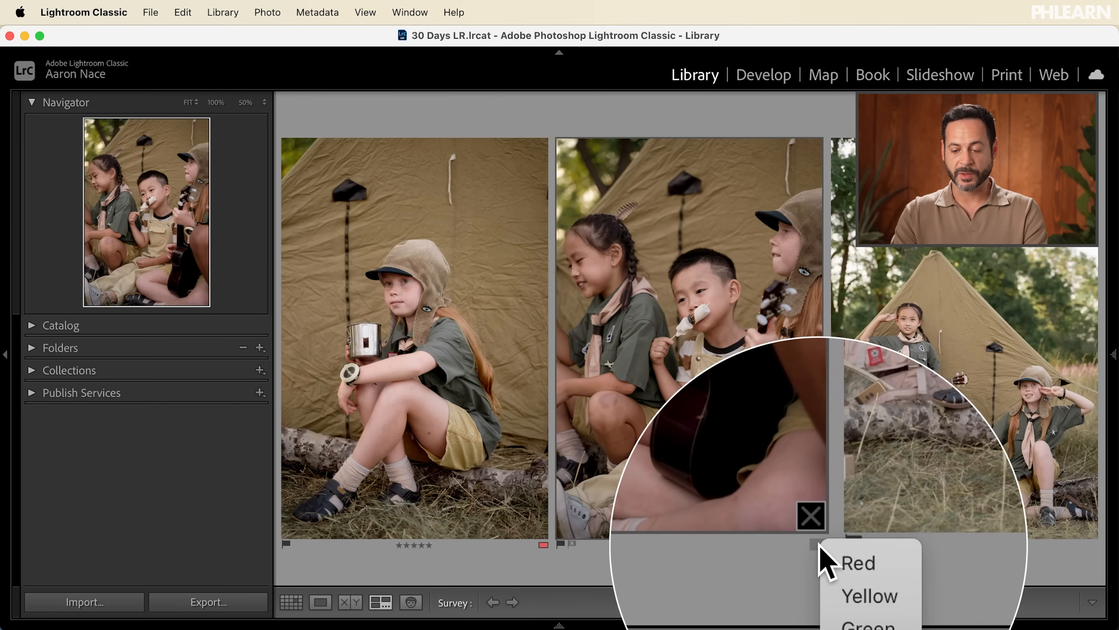
pyautogui.click(831, 556)
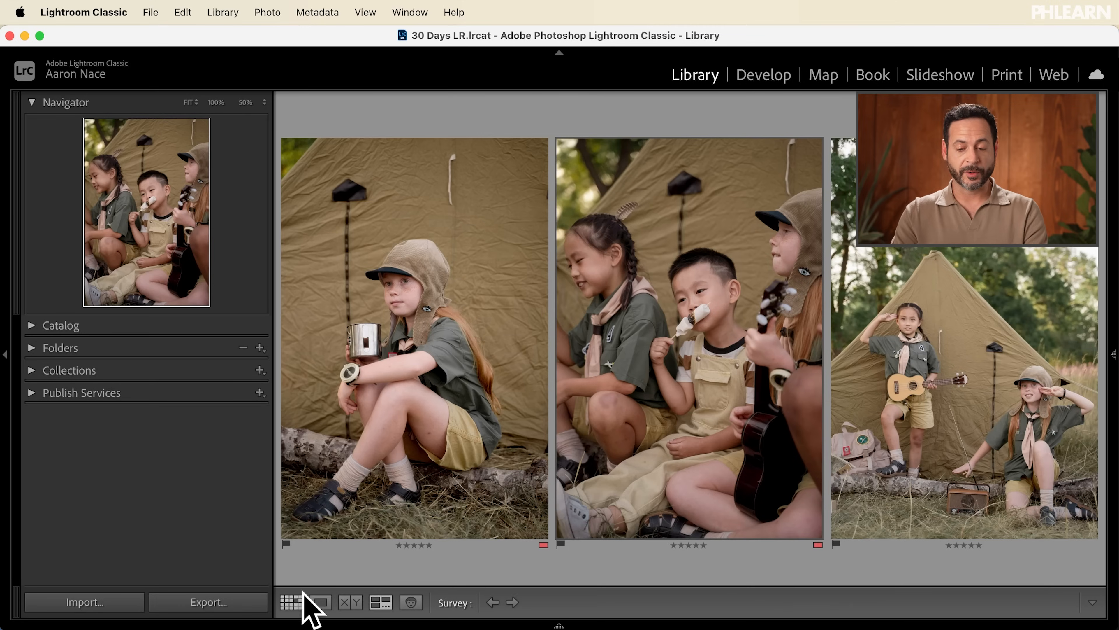
# In the grid, label the five-star photos of the three seated skateboarders and the sunlit cave figure red, leaving nothing selected
pyautogui.click(296, 601)
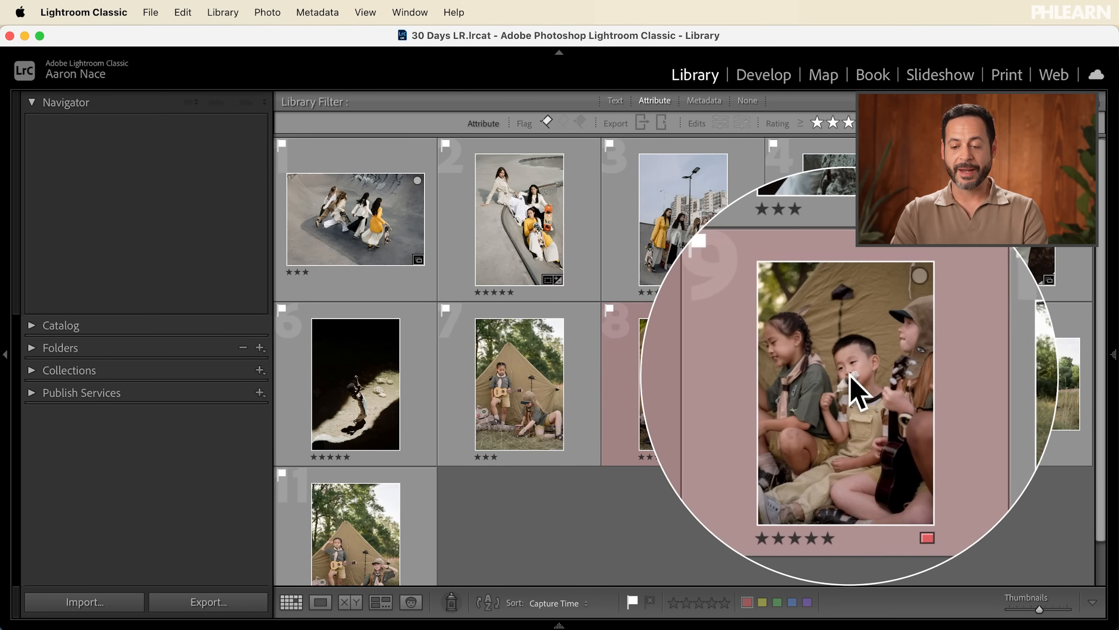
pyautogui.click(557, 234)
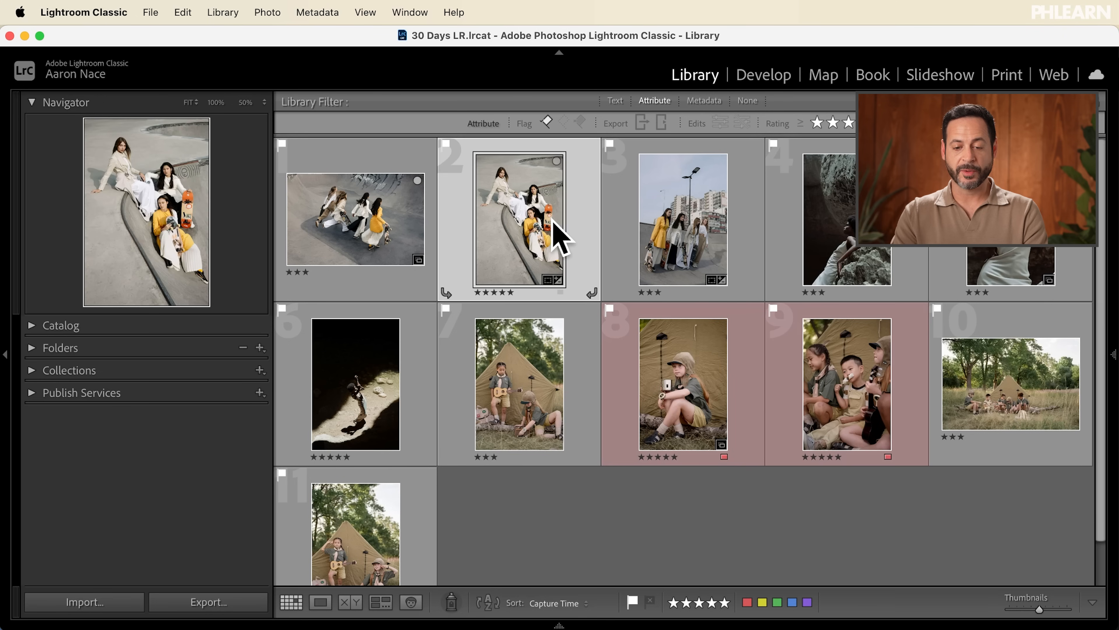
pyautogui.press('6')
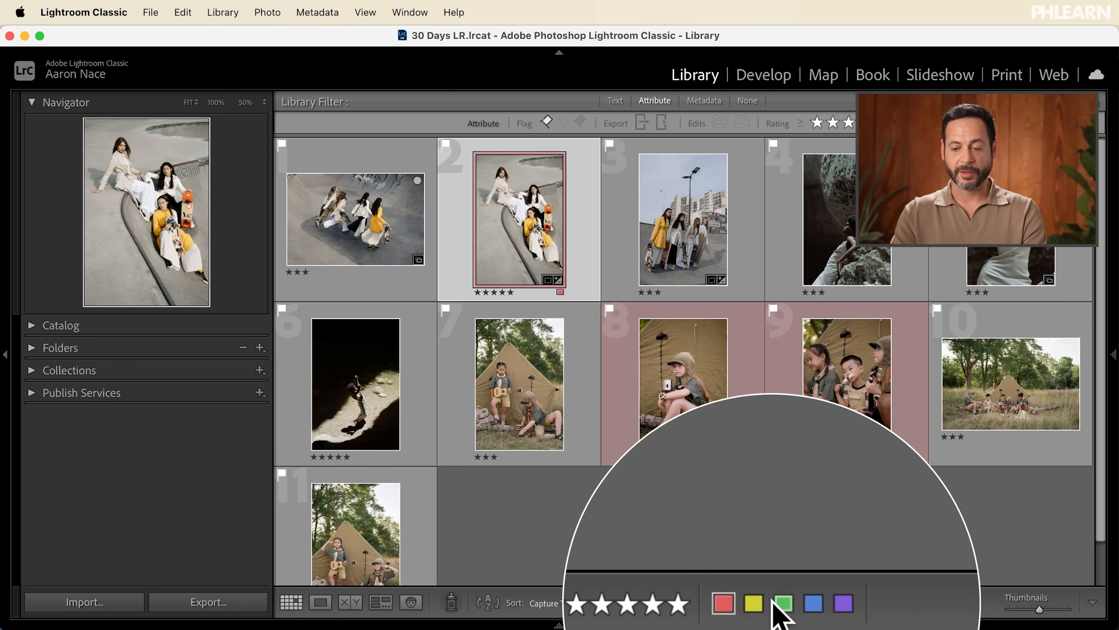
pyautogui.click(318, 401)
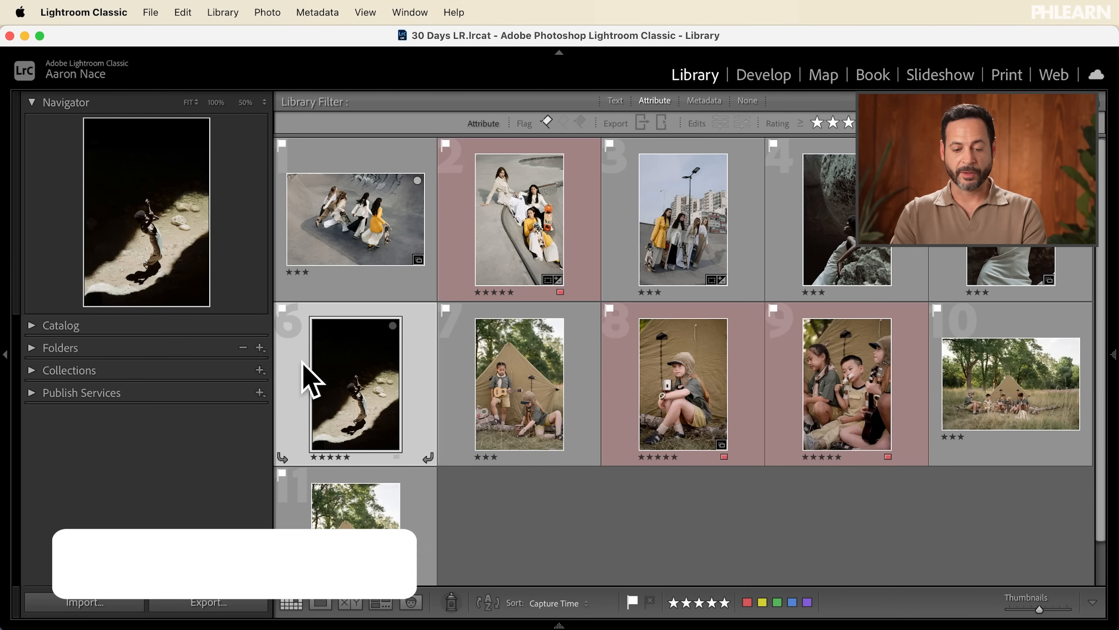
pyautogui.press('6')
pyautogui.click(633, 508)
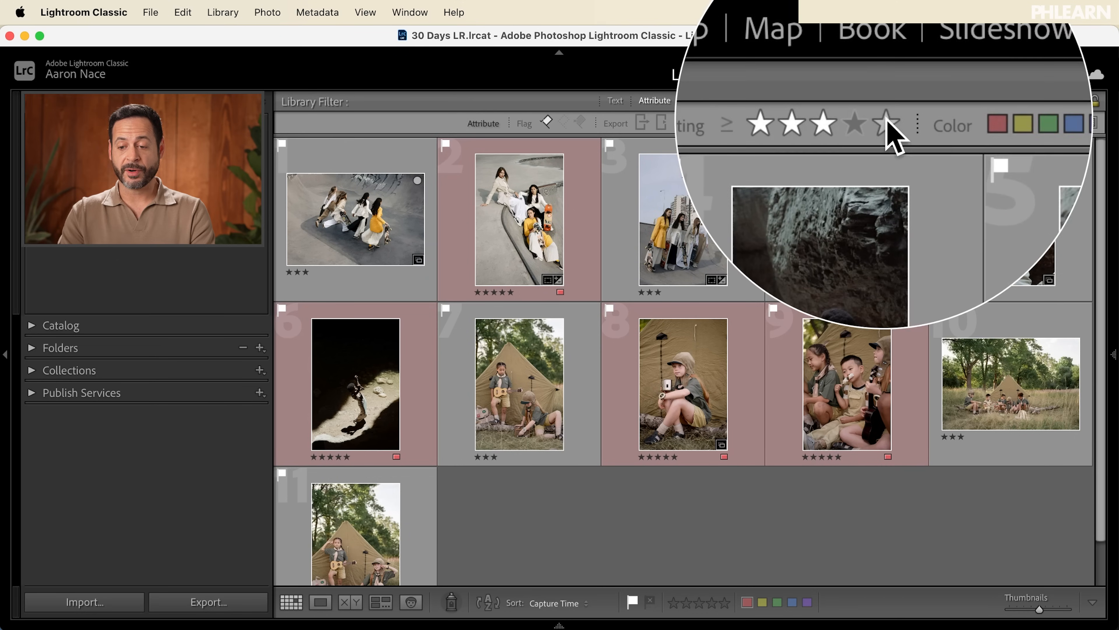
# Filter the photos by red label and open the girl with the mug and the close-up of three children in Compare view
pyautogui.click(935, 122)
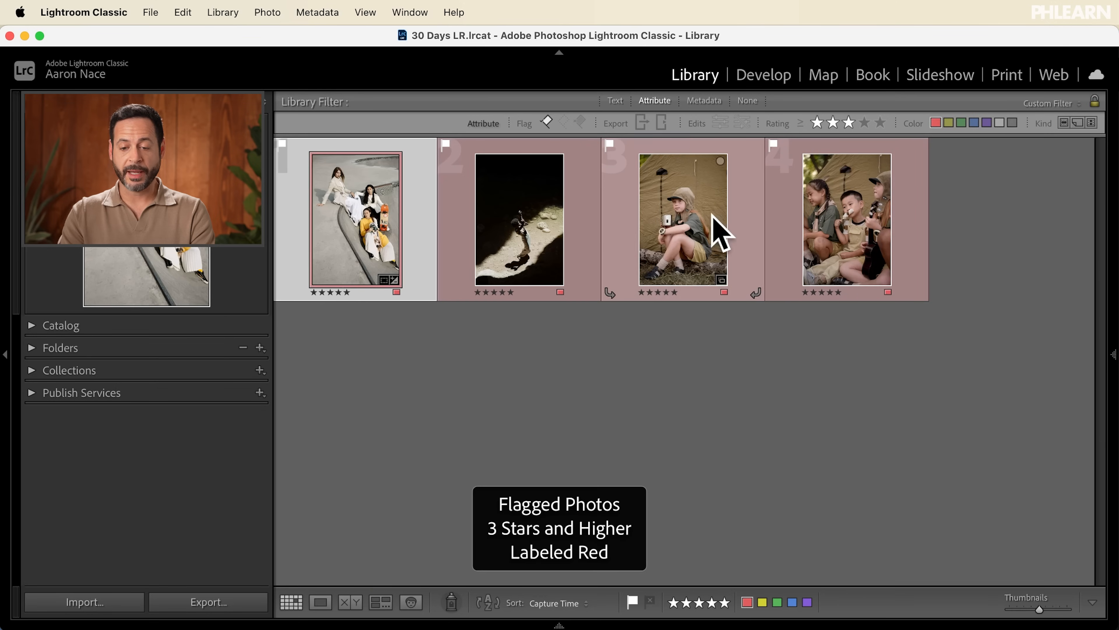
pyautogui.press('super+a')
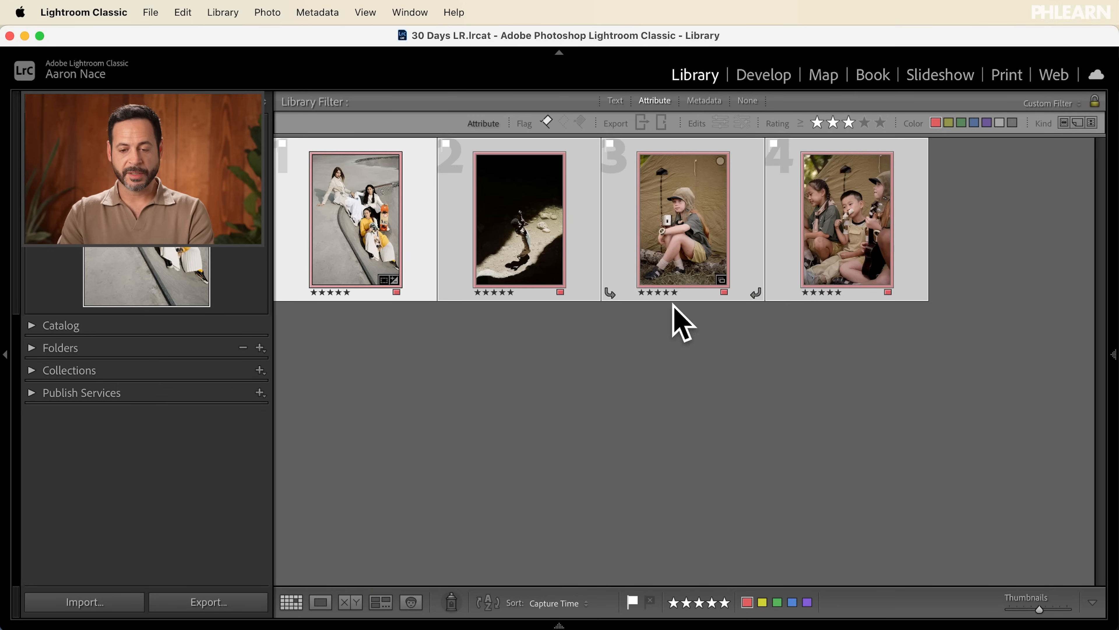
pyautogui.press('super+d')
pyautogui.click(683, 251)
pyautogui.keyDown('shift'); pyautogui.click(872, 250); pyautogui.keyUp('shift')
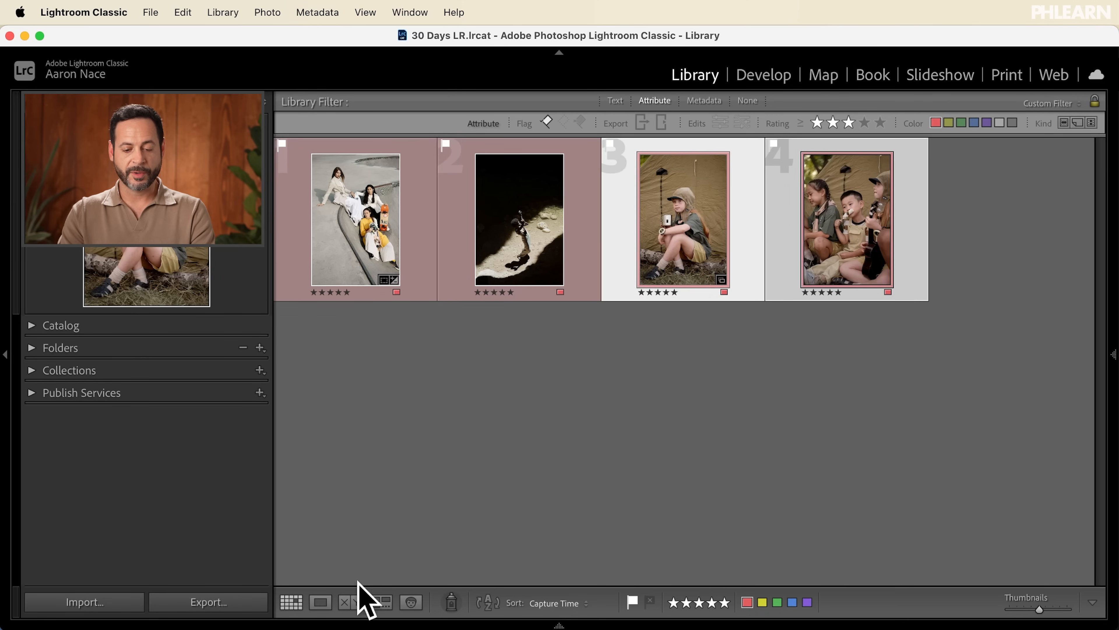
pyautogui.click(351, 602)
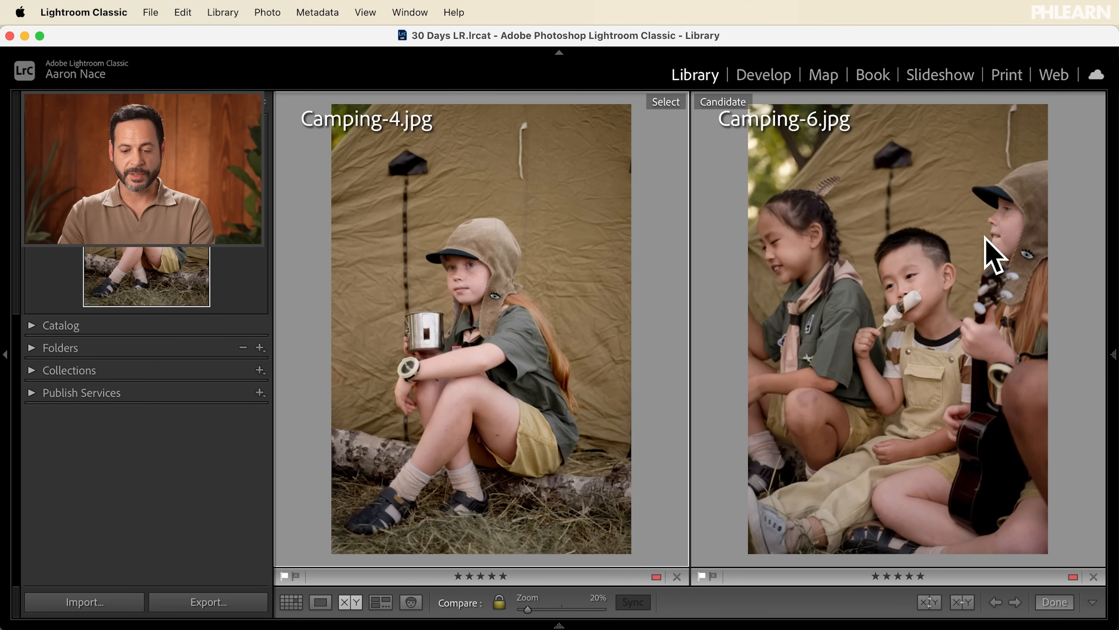
# Remove the red label from Camping-4.jpg and return to the grid with nothing selected
pyautogui.click(656, 577)
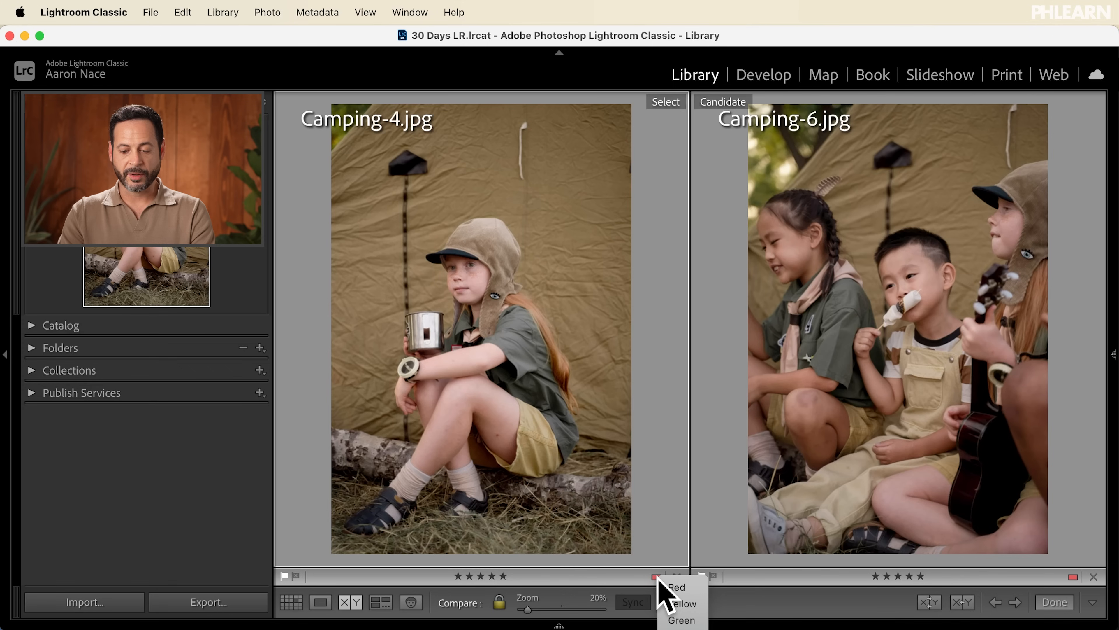
pyautogui.click(656, 580)
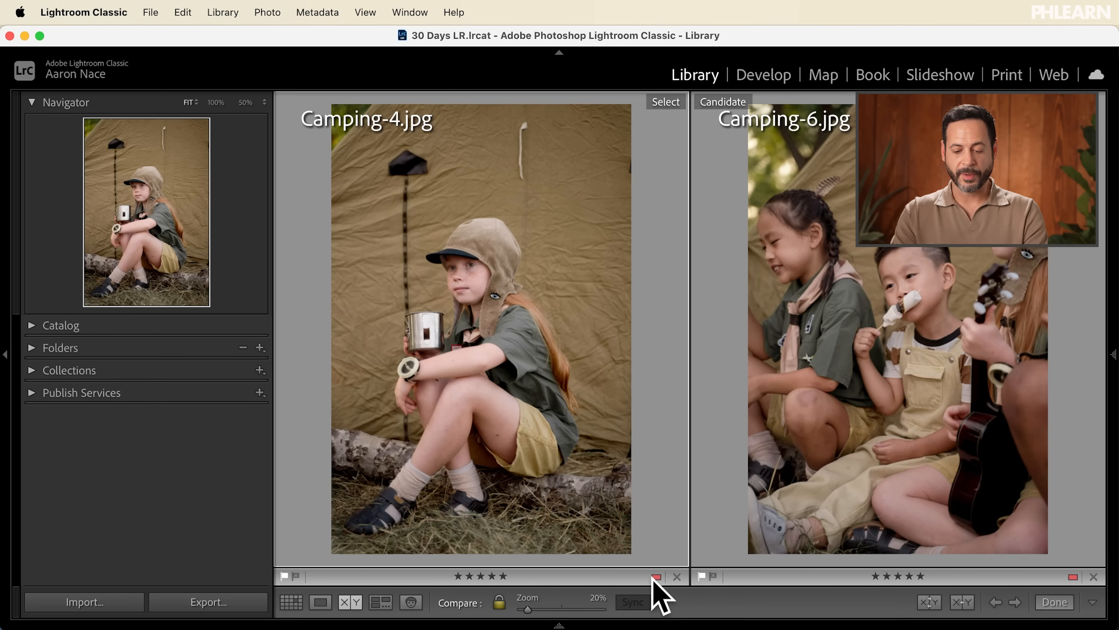
pyautogui.press('6')
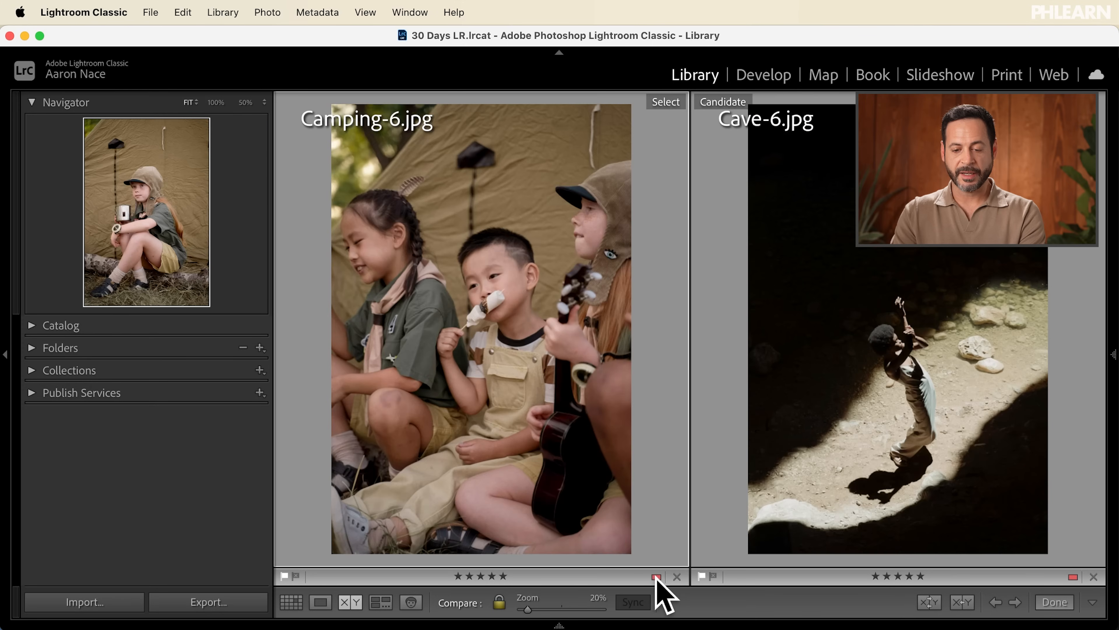
pyautogui.press('g')
pyautogui.click(712, 452)
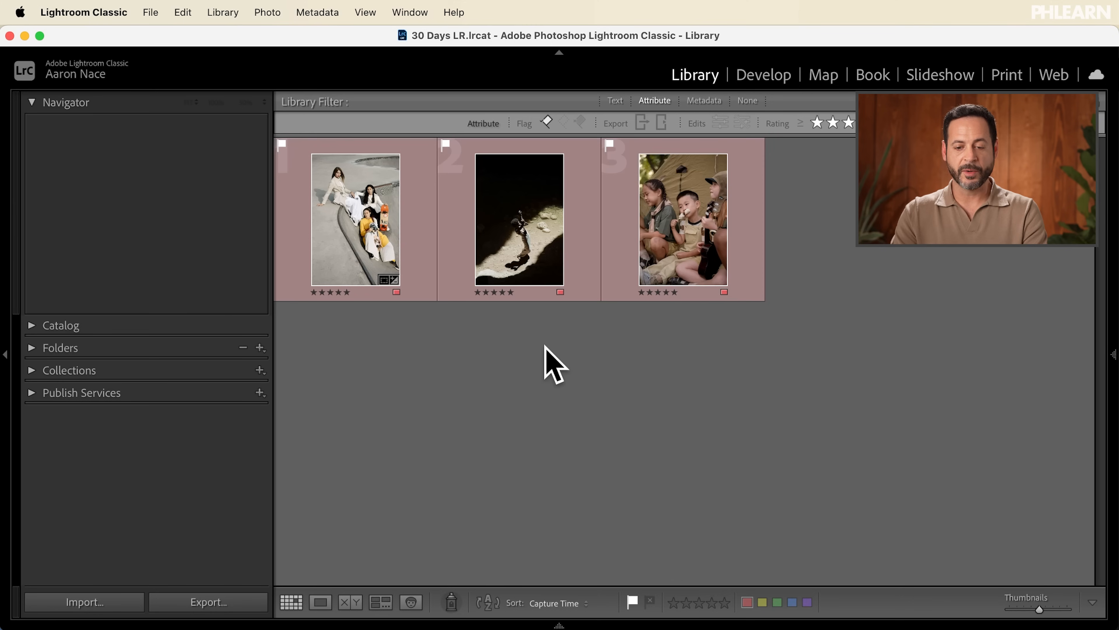
# Review all the filtered red-labeled photos together in Survey view, and return to the grid
pyautogui.press('super+a')
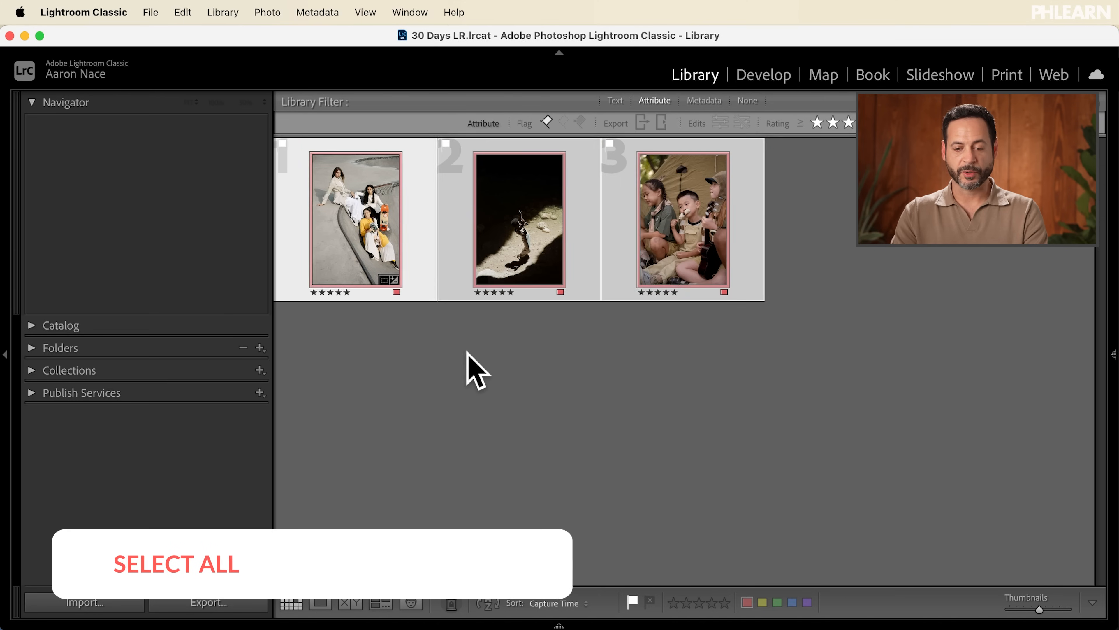
pyautogui.click(381, 602)
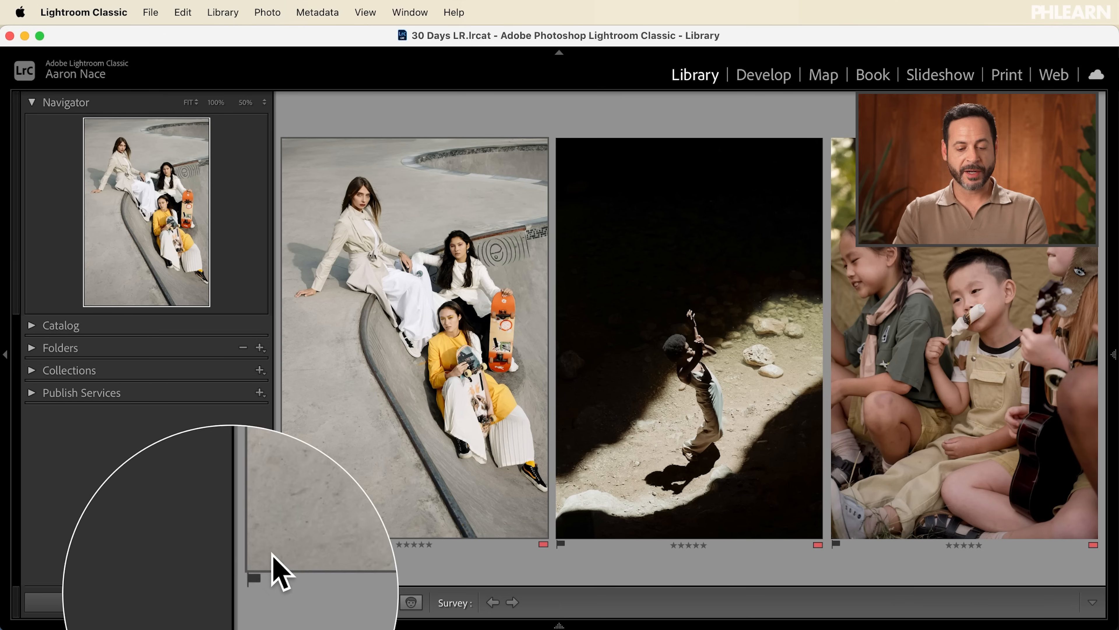
pyautogui.click(291, 603)
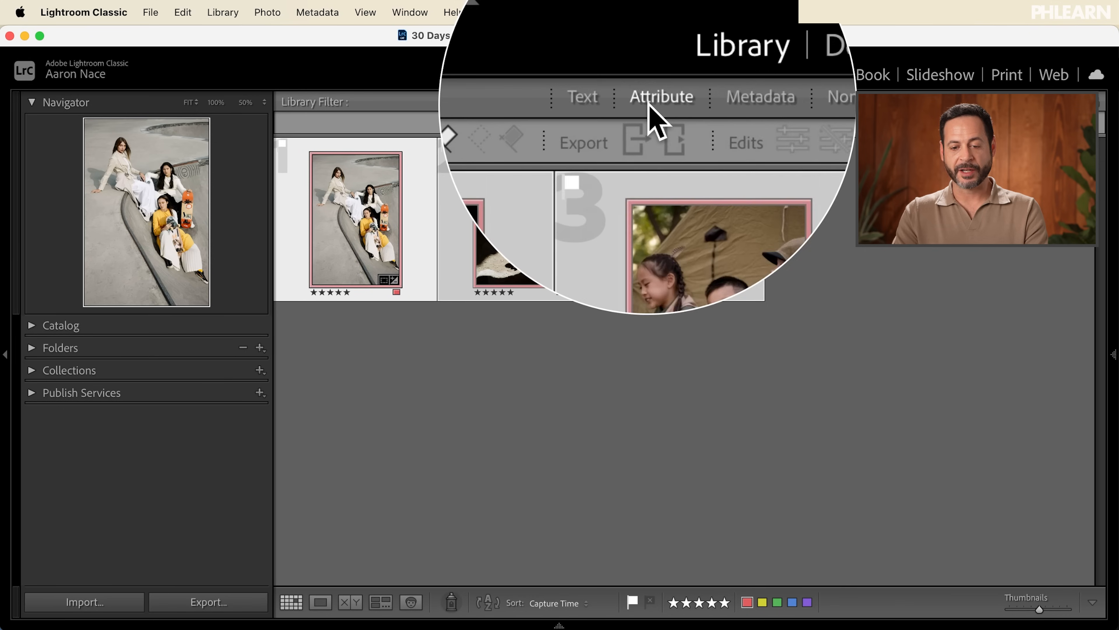
# Turn off the library filter, deselect all photos, and look over the full set in the grid
pyautogui.click(547, 123)
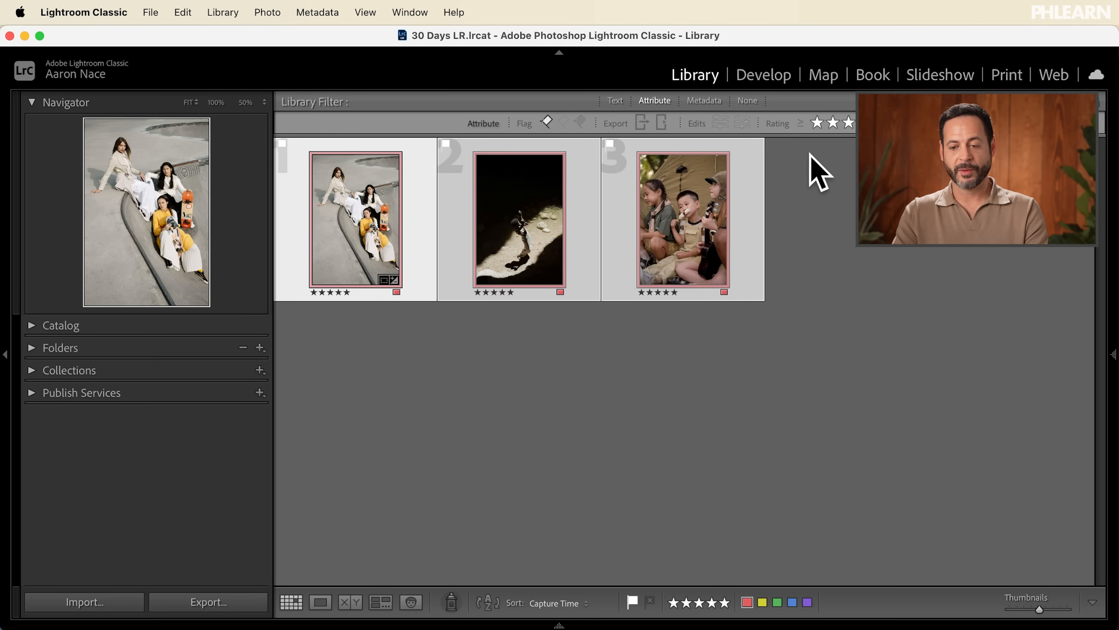
pyautogui.click(749, 101)
pyautogui.press('super+d')
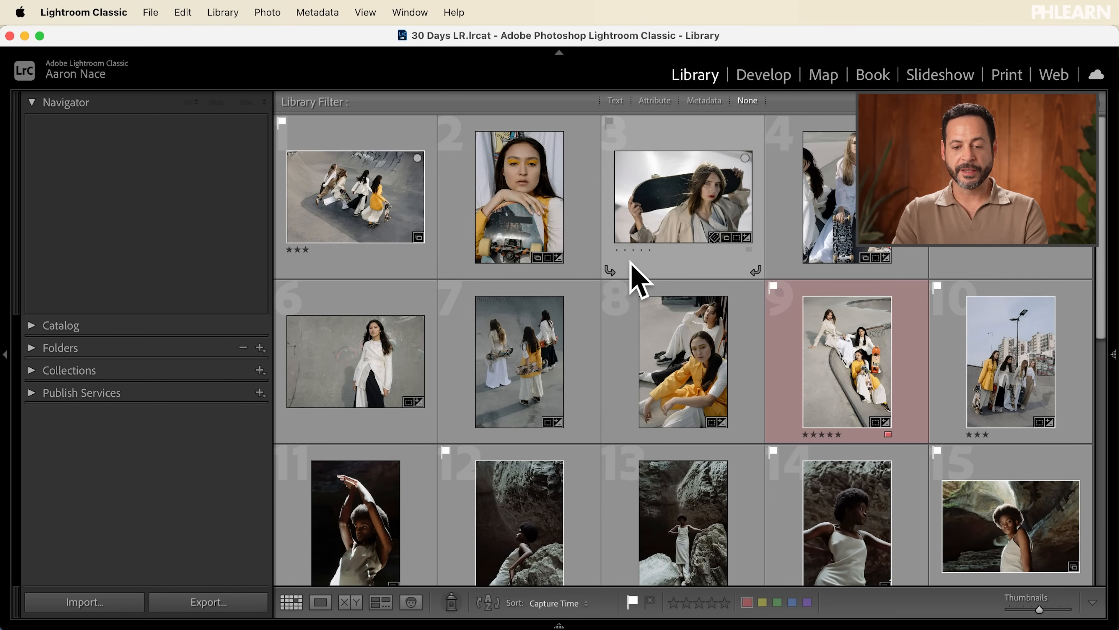
pyautogui.scroll(-10, 631, 264)
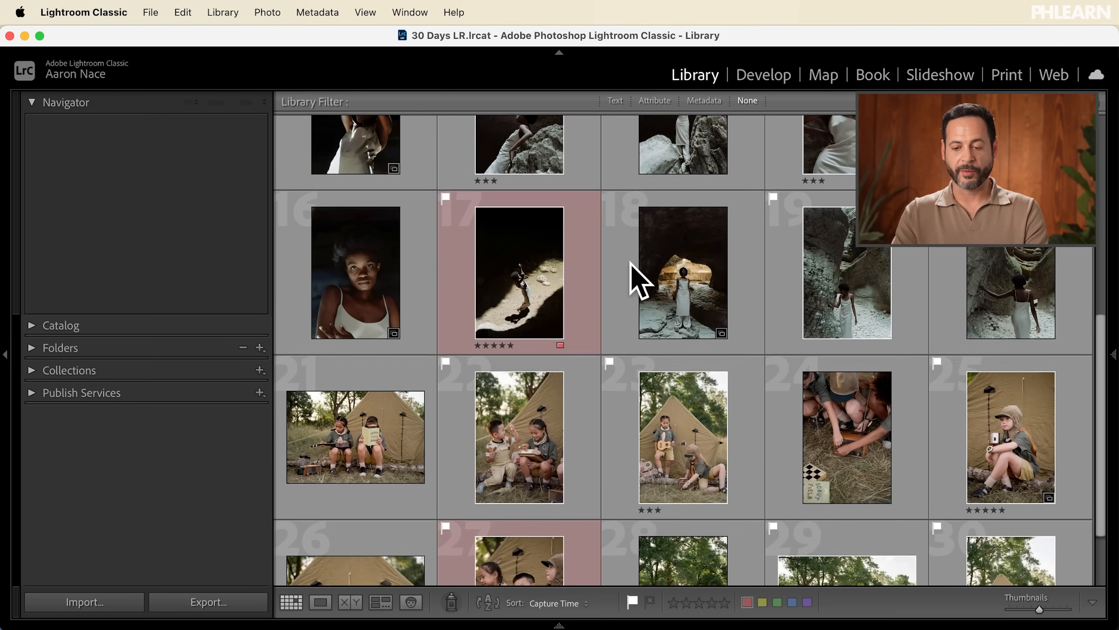
pyautogui.scroll(10, 636, 278)
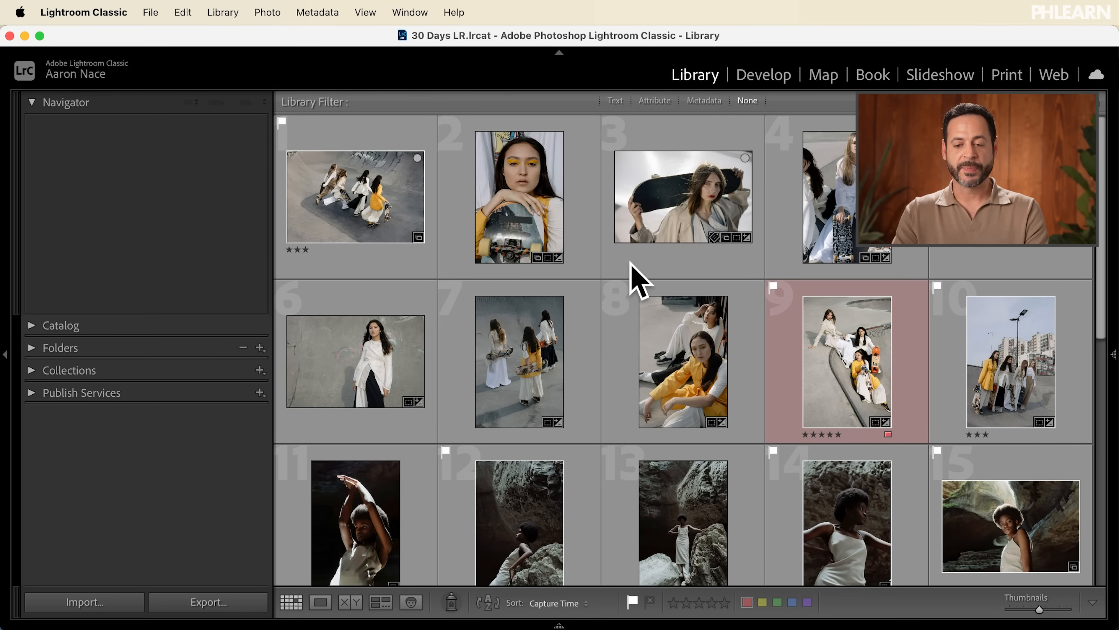
# Expand the Smart Collections set and view the contents of the Five Stars and Colored Red collections
pyautogui.click(820, 335)
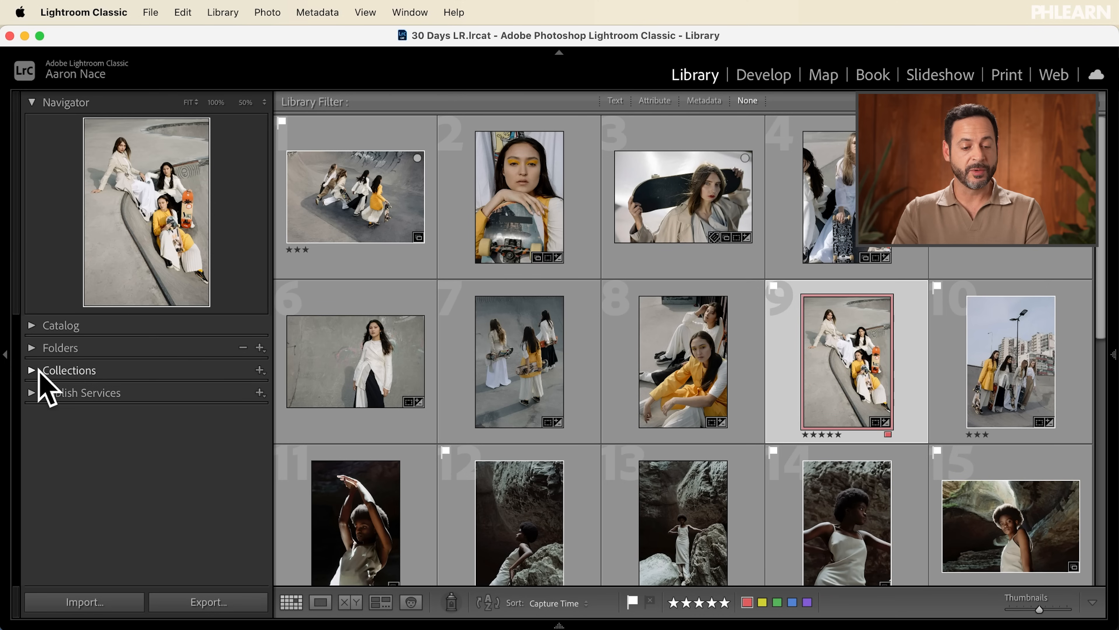
pyautogui.click(38, 372)
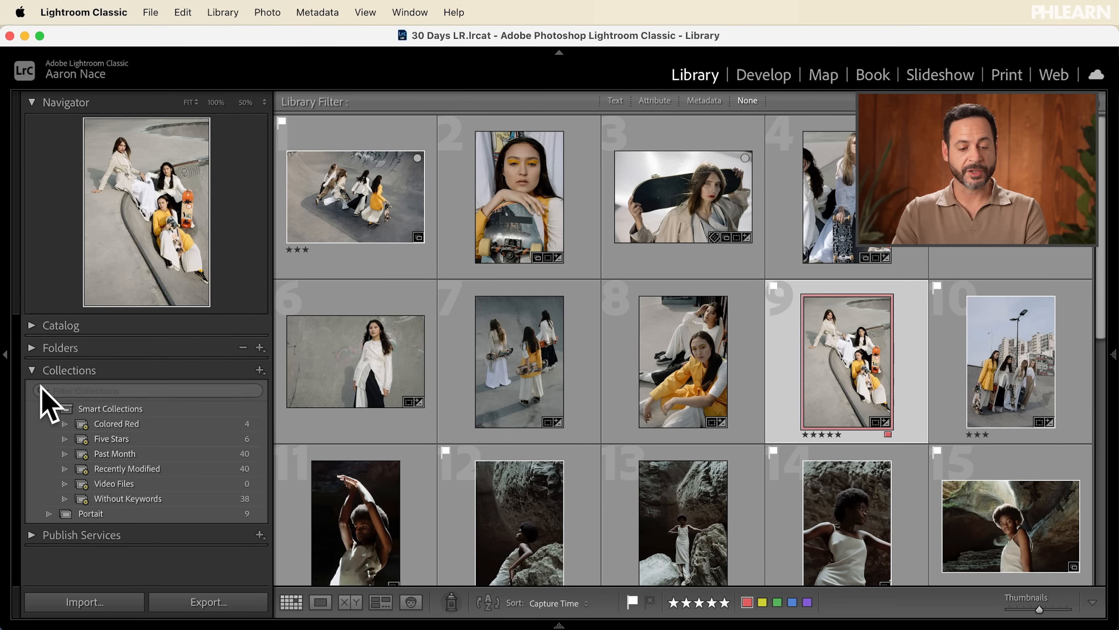
pyautogui.click(52, 408)
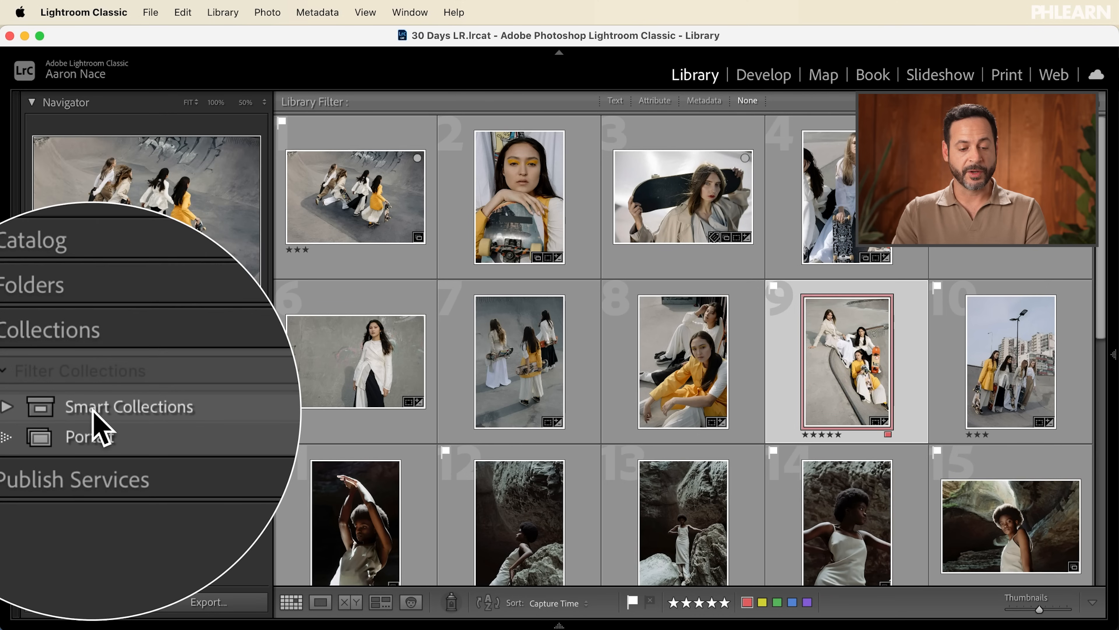
pyautogui.click(50, 409)
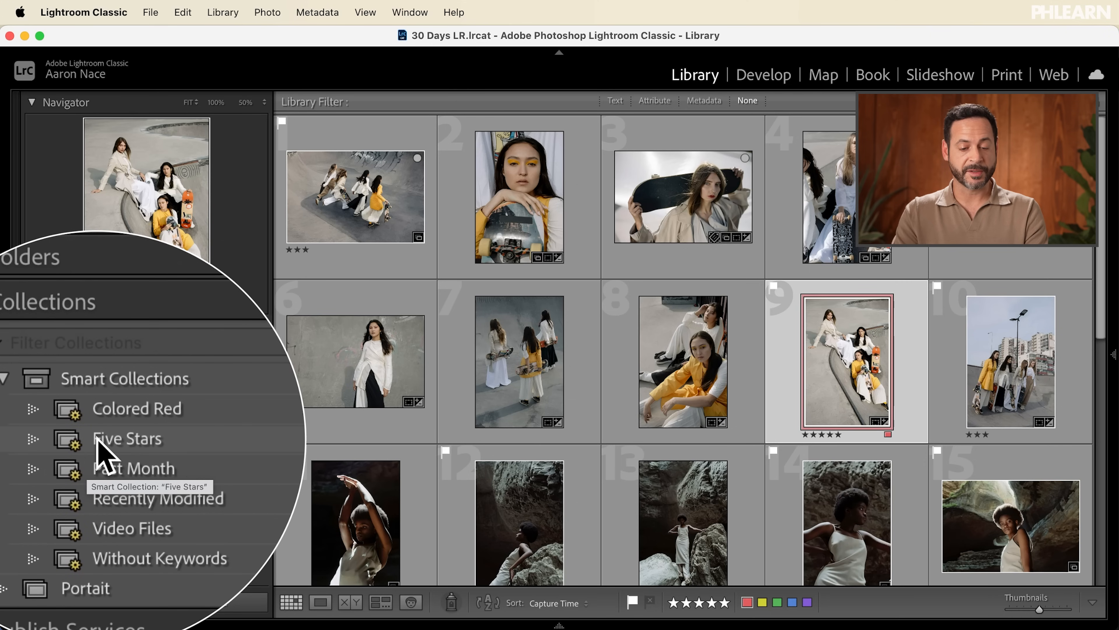
pyautogui.click(103, 454)
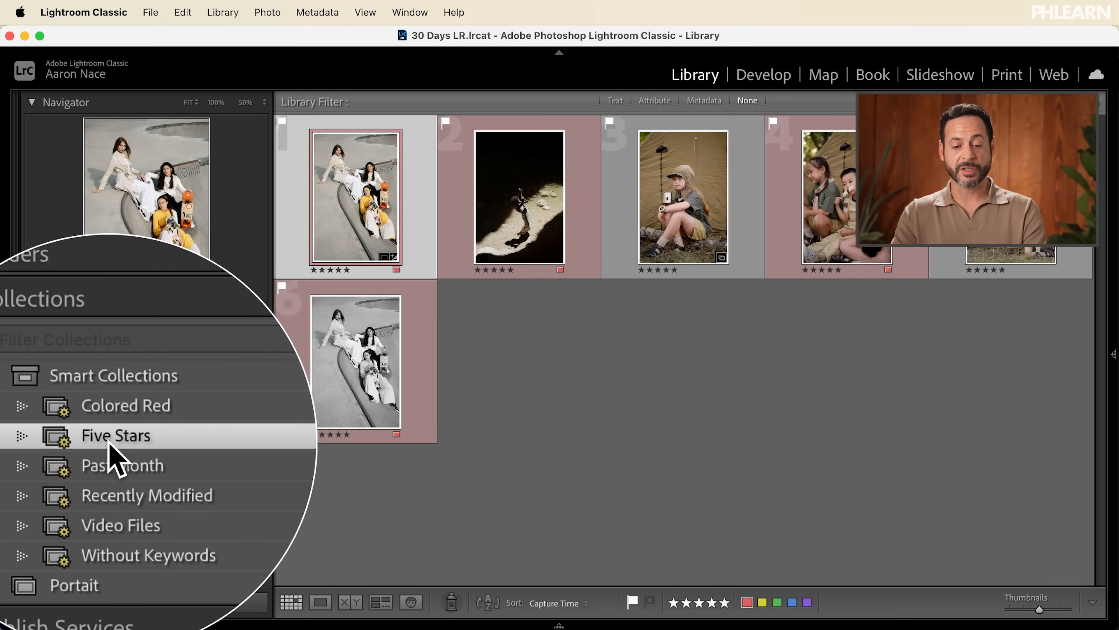
pyautogui.click(114, 424)
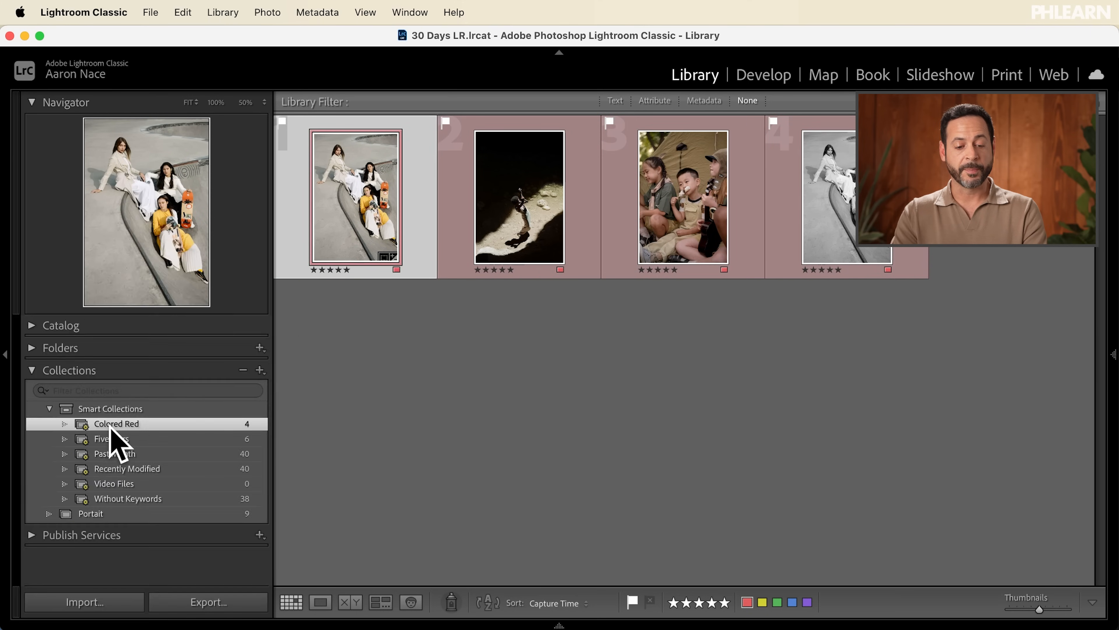
# Start a smart collection named Favs inside the Smart Collections set, matching all rules, with a rating of at least three stars
pyautogui.click(262, 369)
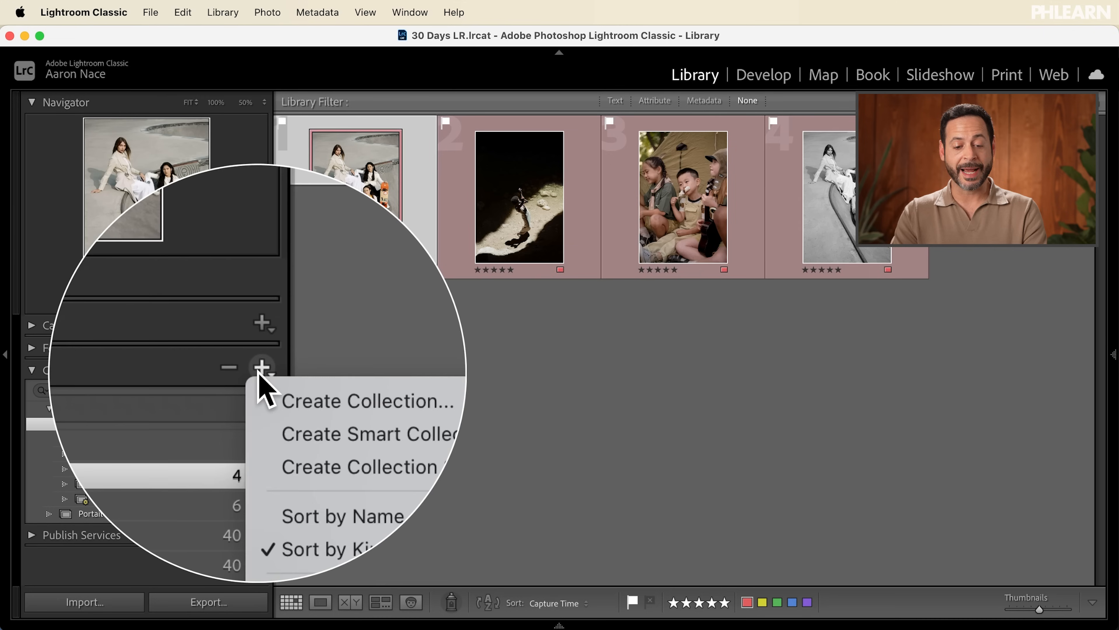
pyautogui.click(304, 422)
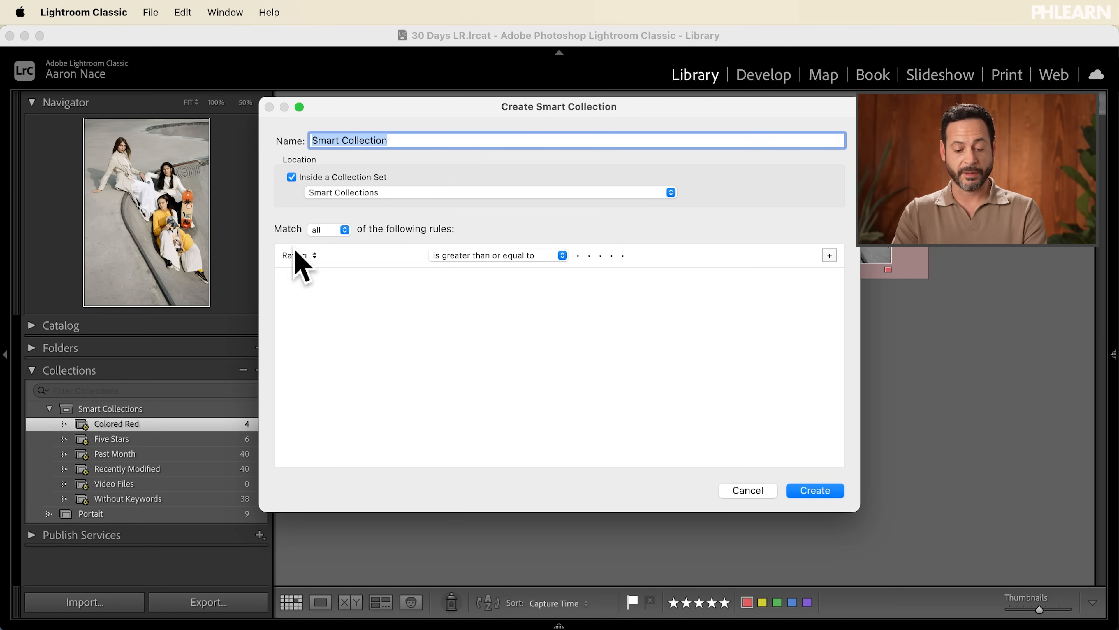
pyautogui.write('Favs')
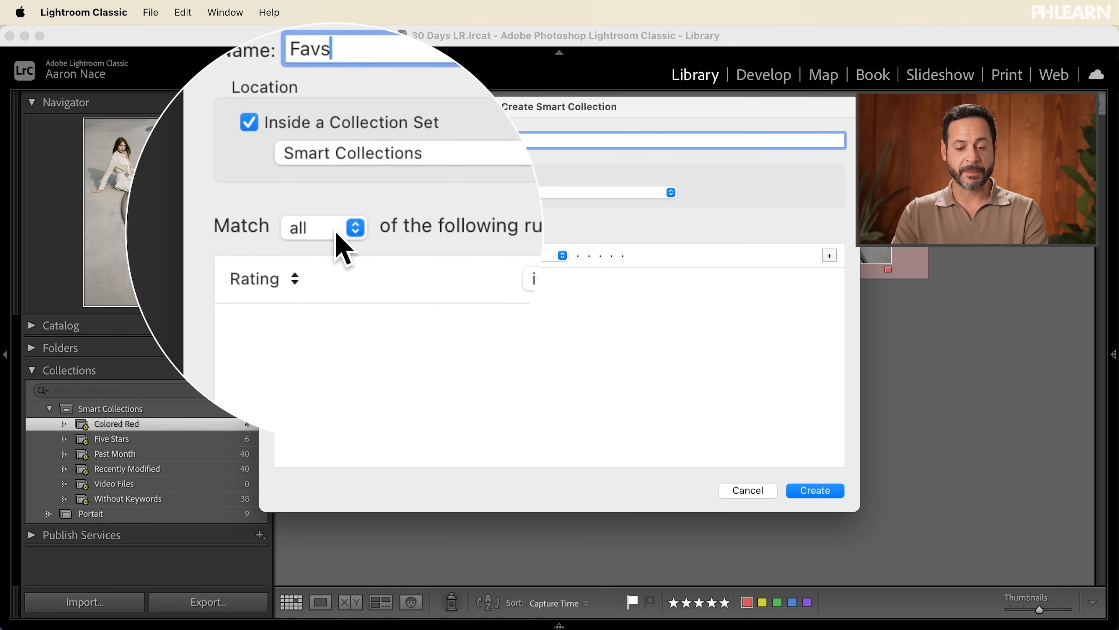
pyautogui.click(339, 233)
pyautogui.click(337, 236)
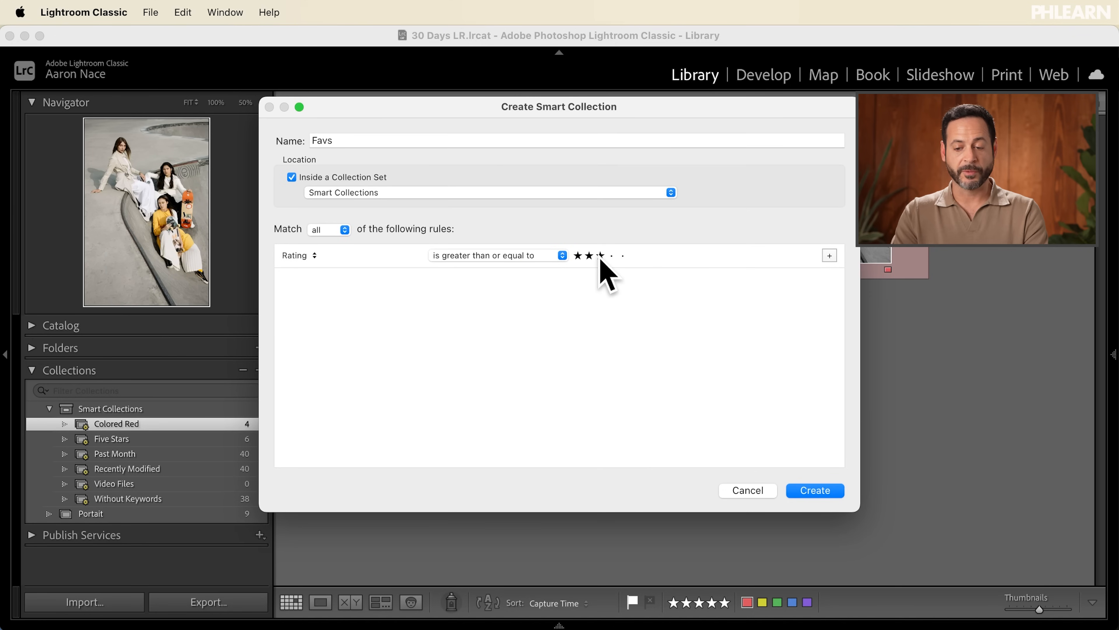
# Add two more rules to the smart collection: Label Color is red, and Pick Flag is flagged
pyautogui.click(829, 255)
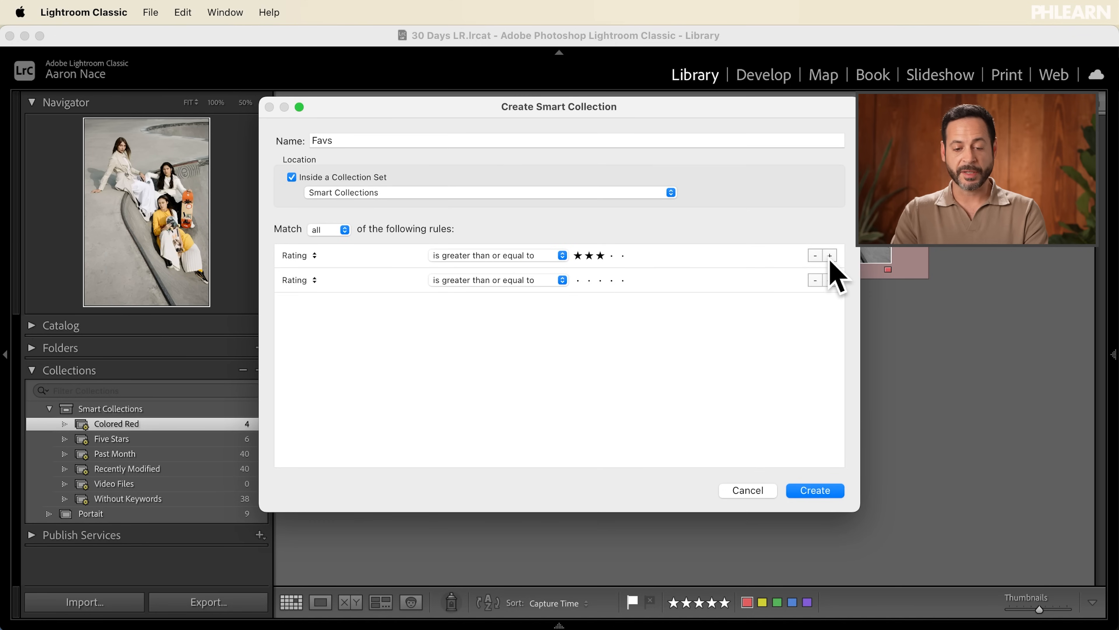
pyautogui.click(313, 279)
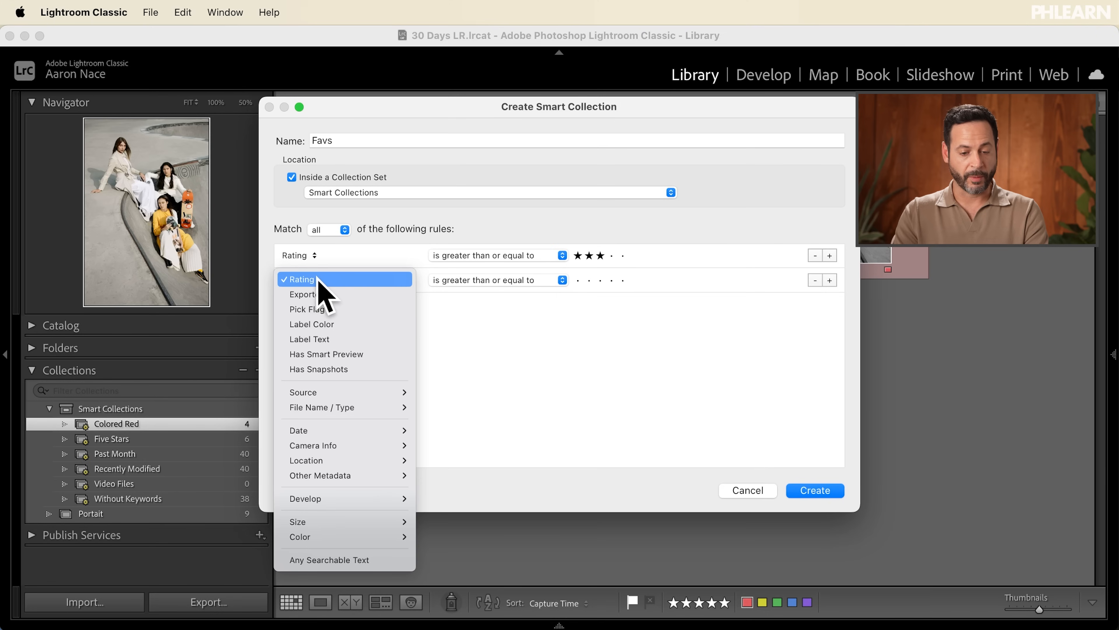
pyautogui.click(341, 324)
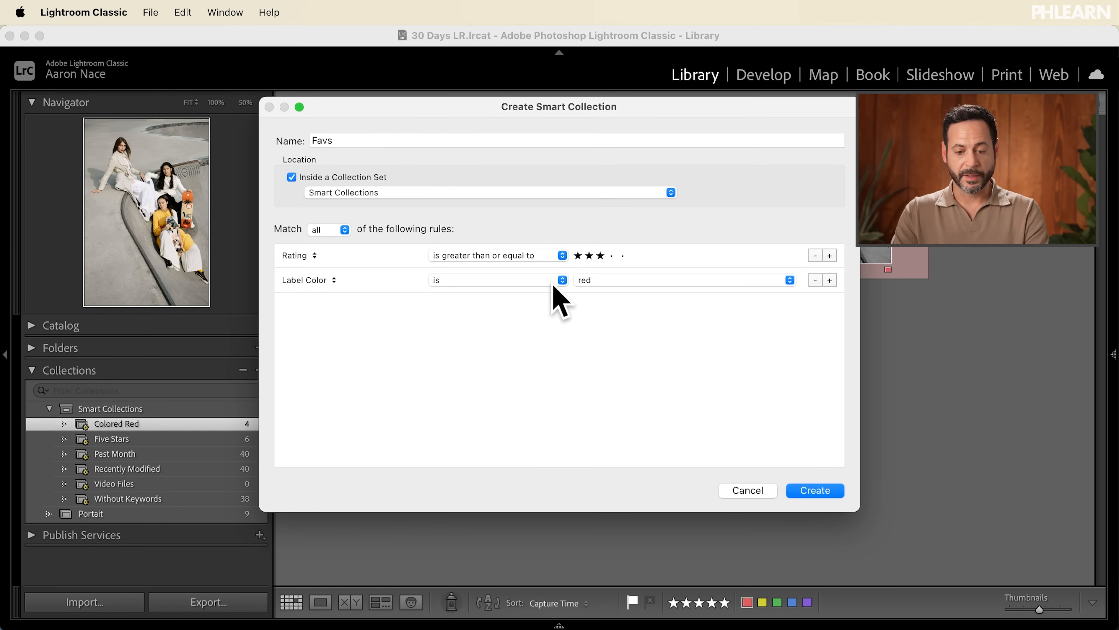
pyautogui.click(830, 280)
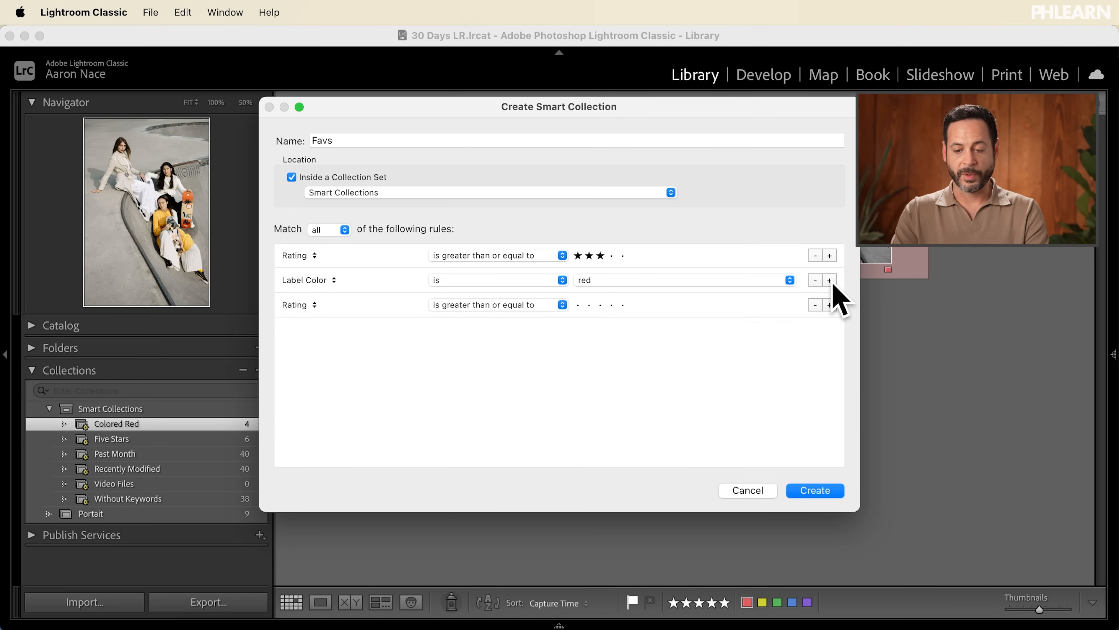
pyautogui.click(302, 305)
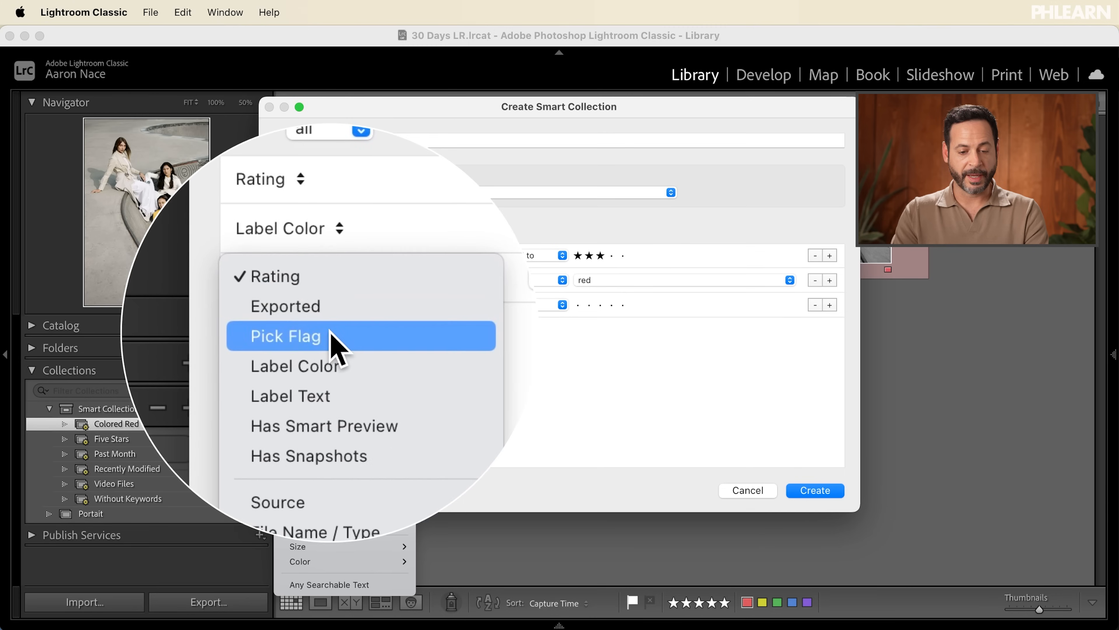
pyautogui.click(338, 333)
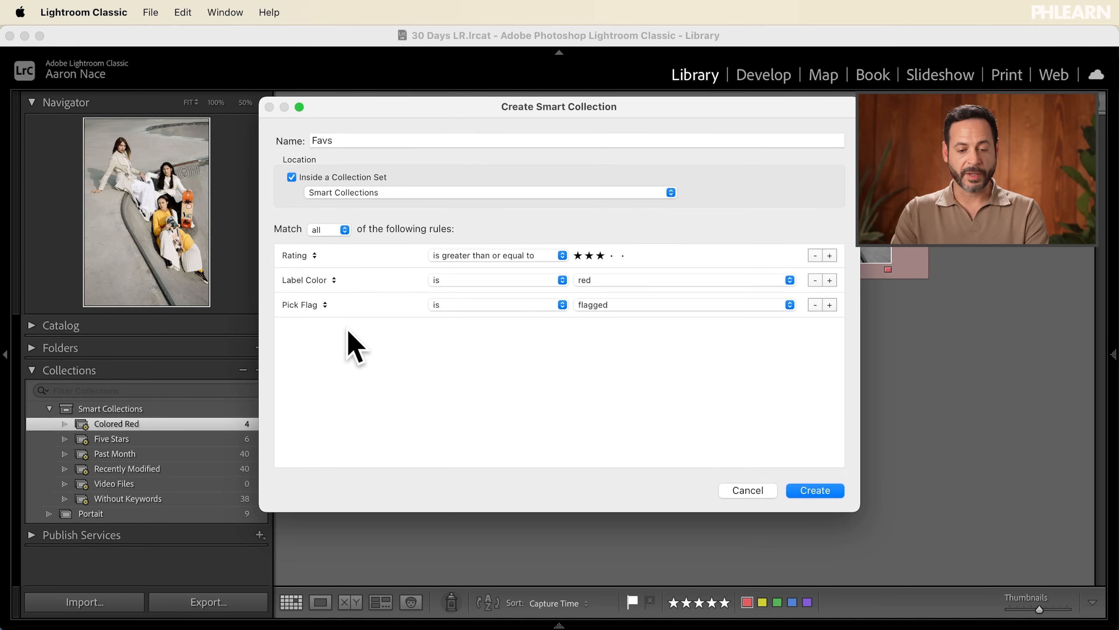
# Remove the extra blank rating rule and create the Favs smart collection
pyautogui.click(322, 305)
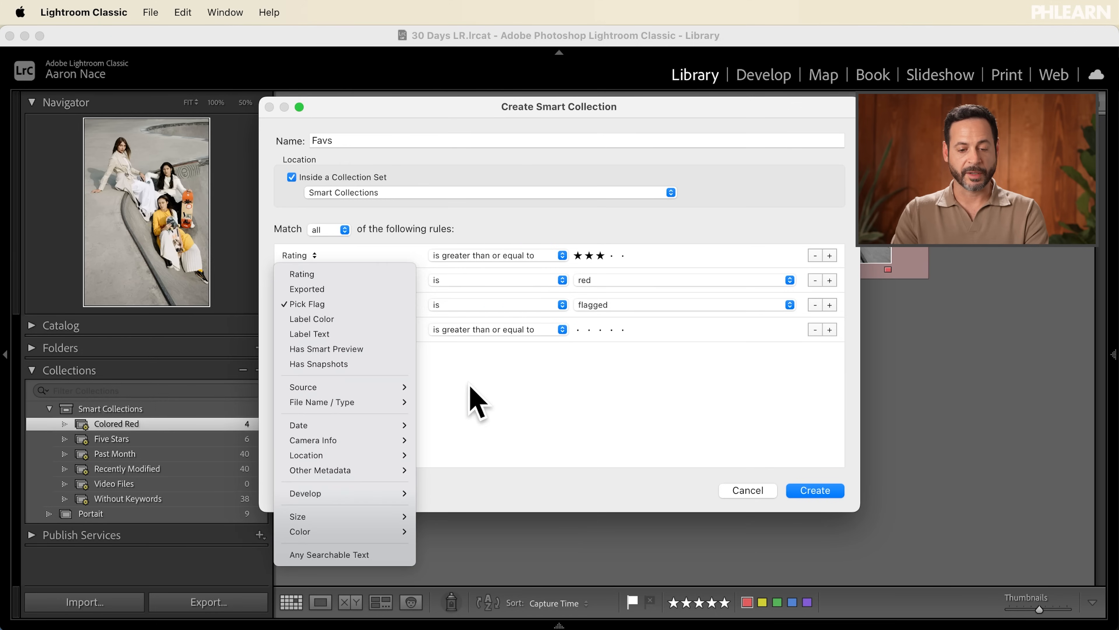
pyautogui.click(478, 392)
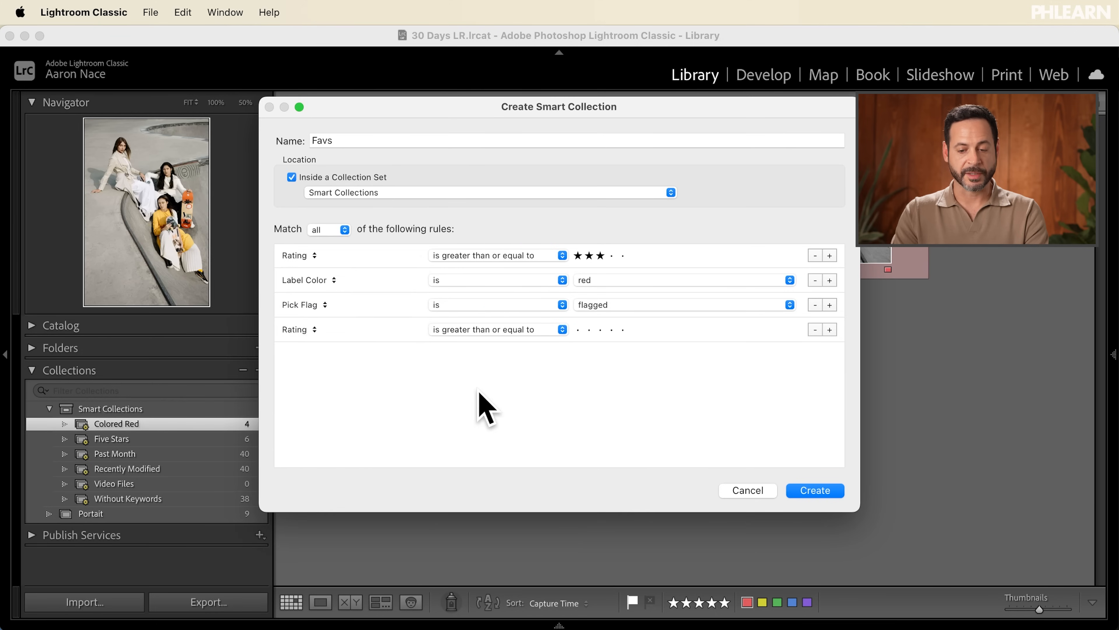
pyautogui.click(815, 329)
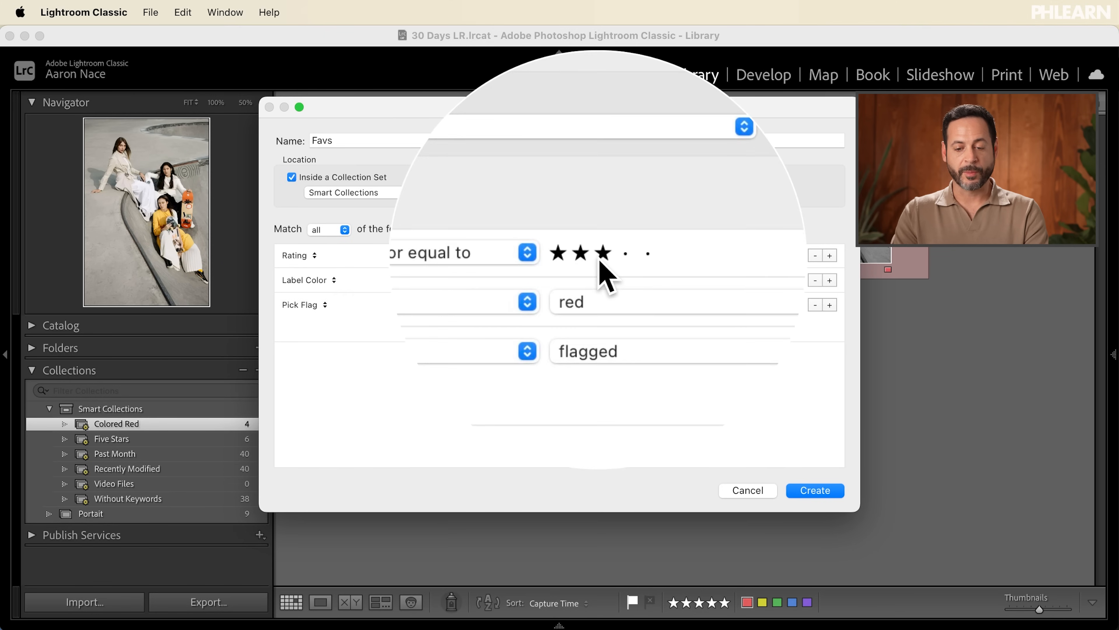
pyautogui.click(823, 490)
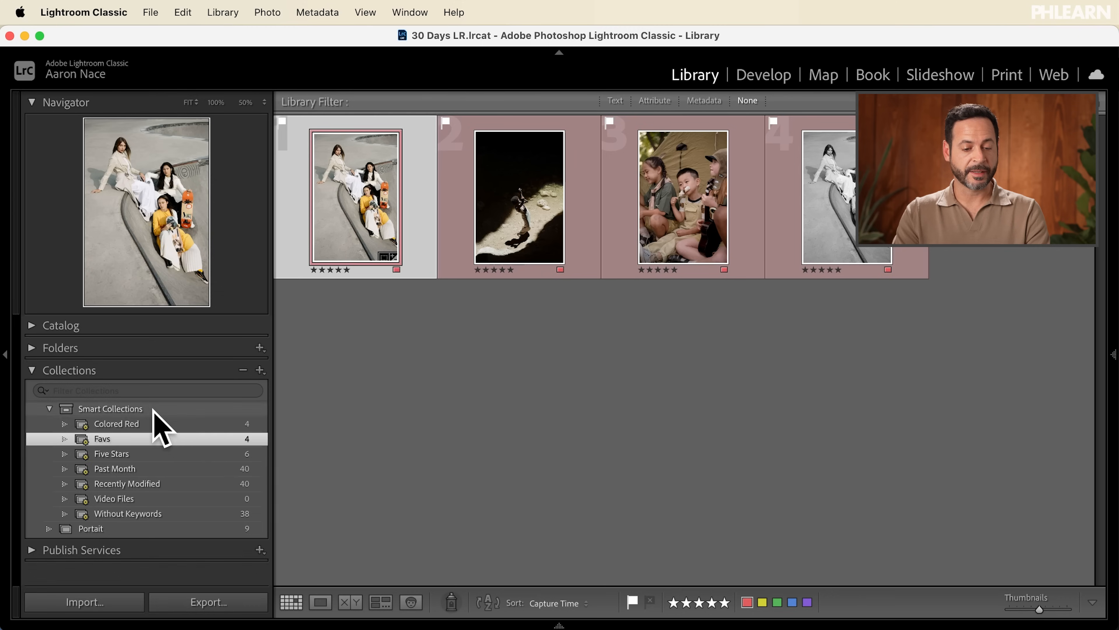
# Look over all photographs in the catalog, then view the contents of the Favs smart collection
pyautogui.click(144, 410)
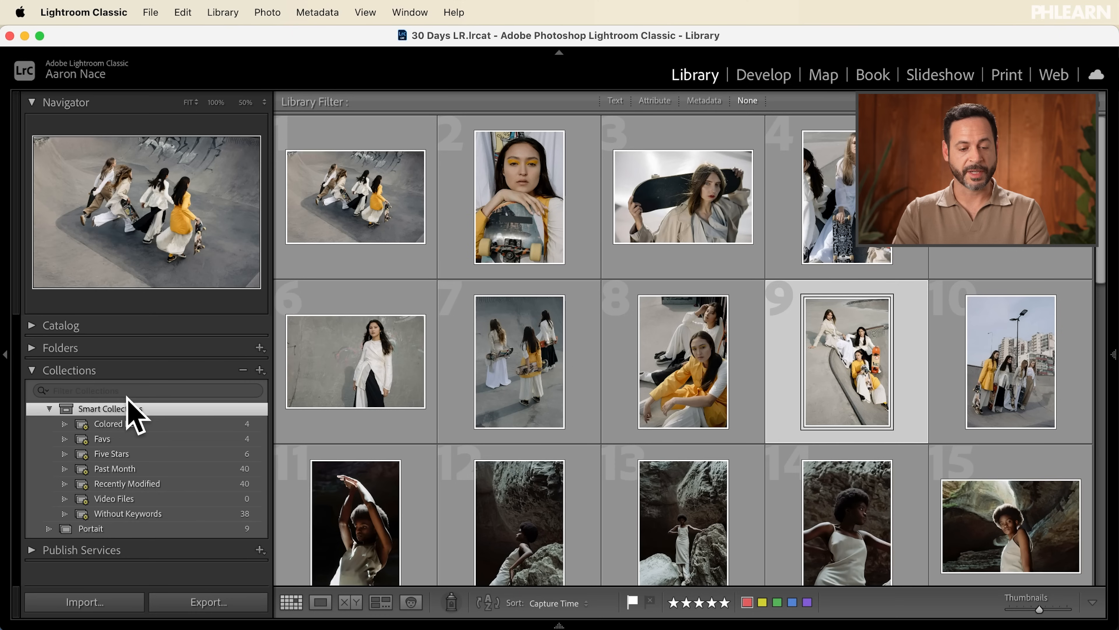
pyautogui.click(97, 347)
pyautogui.click(98, 347)
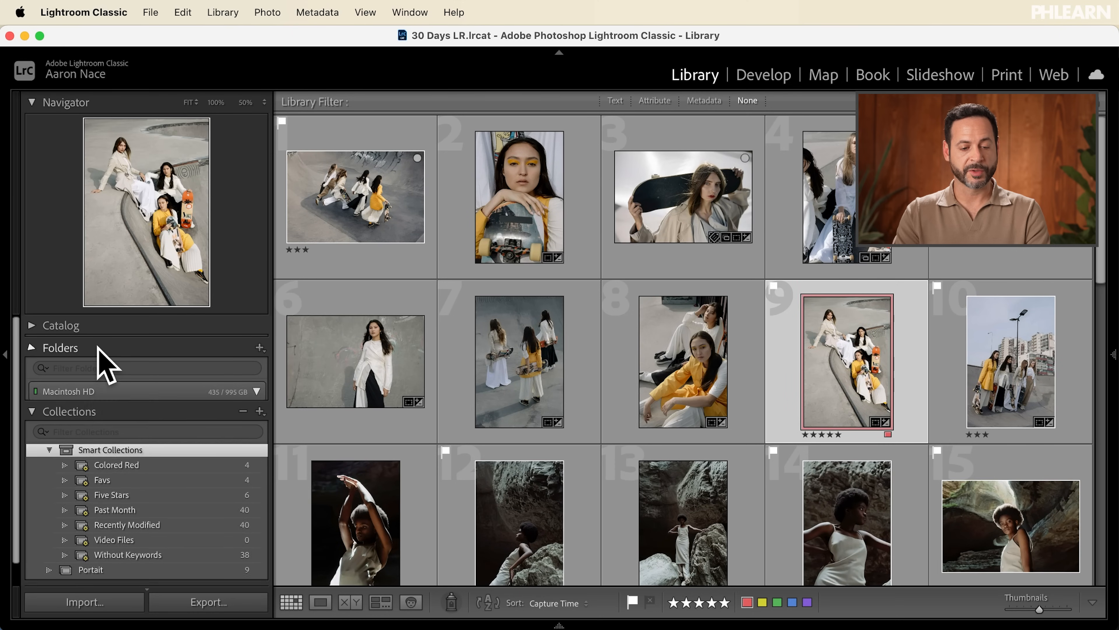
pyautogui.click(96, 326)
pyautogui.click(113, 343)
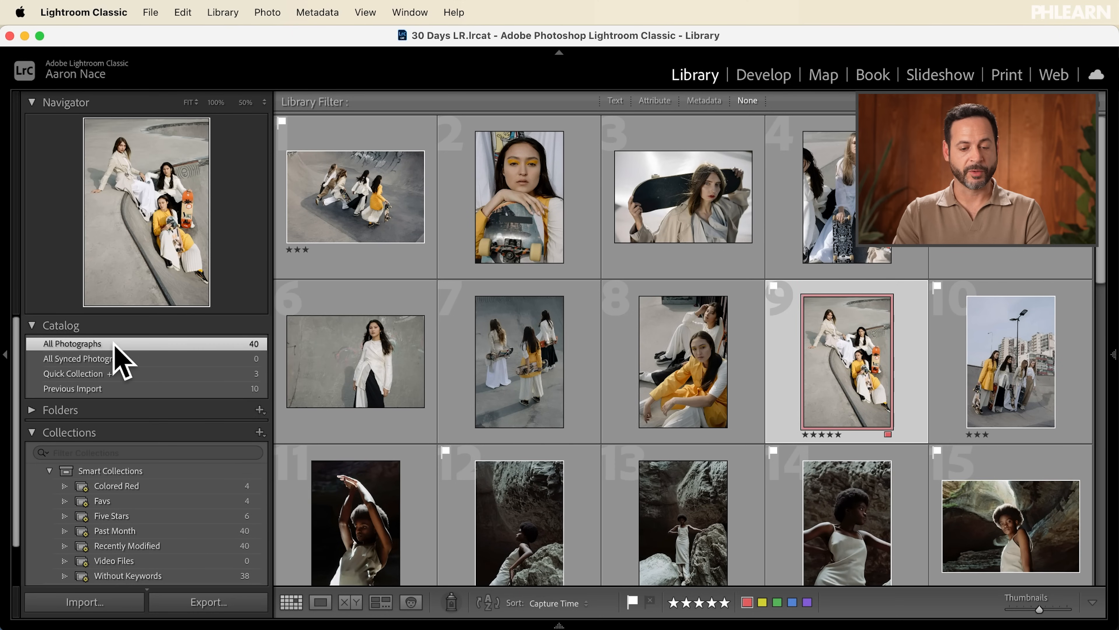
pyautogui.click(33, 326)
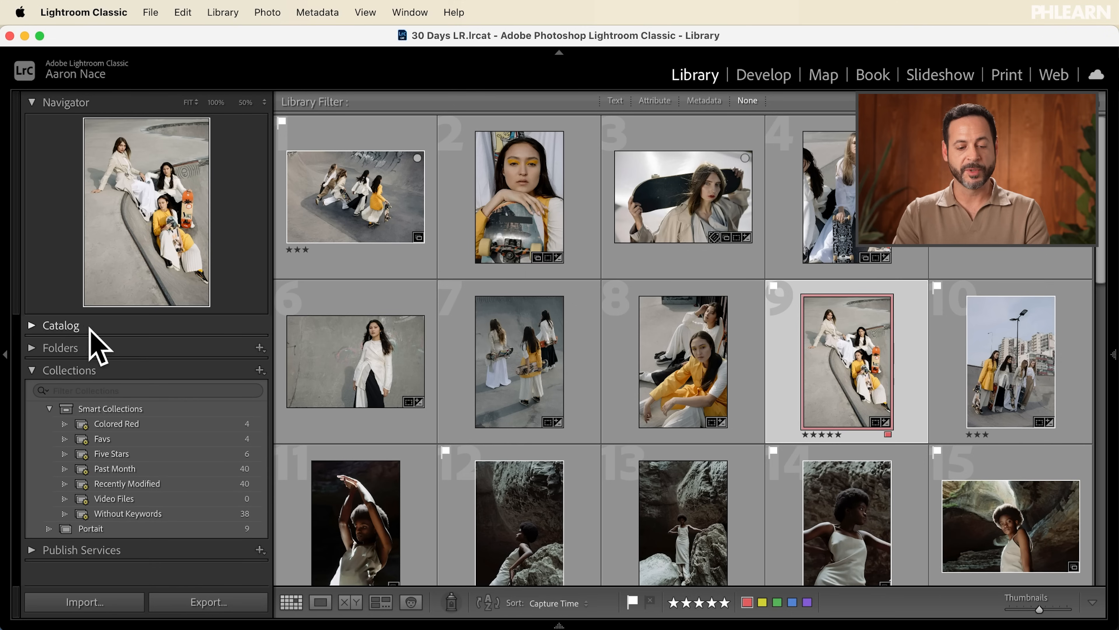
pyautogui.click(113, 438)
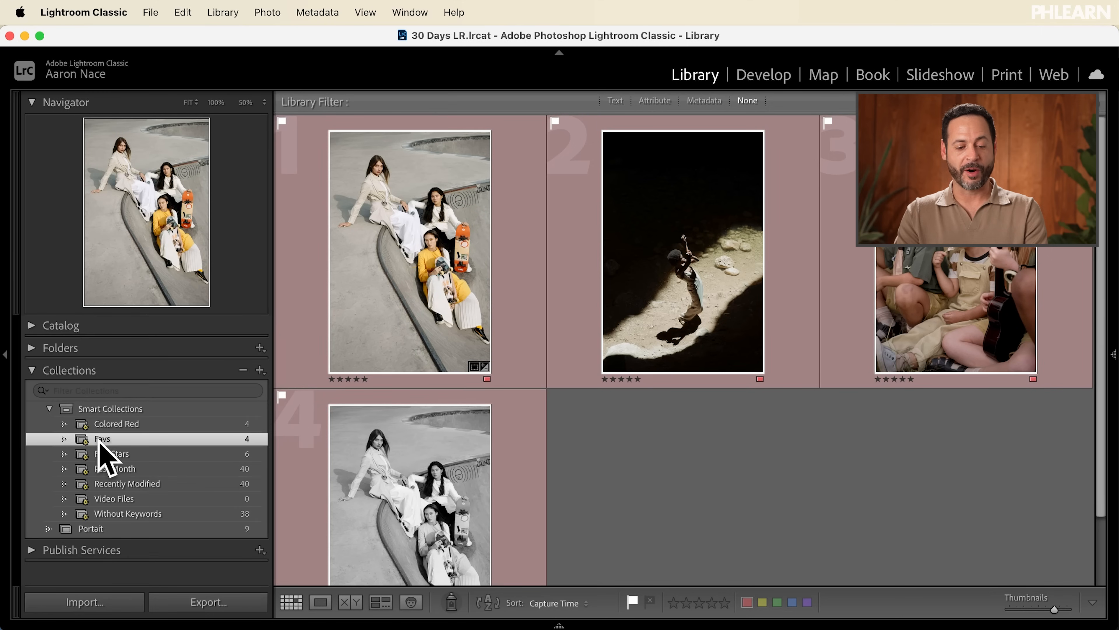
# Show the photos of the Capture folder instead of the collection and select Skateboarding-8.jpg in the grid
pyautogui.click(31, 370)
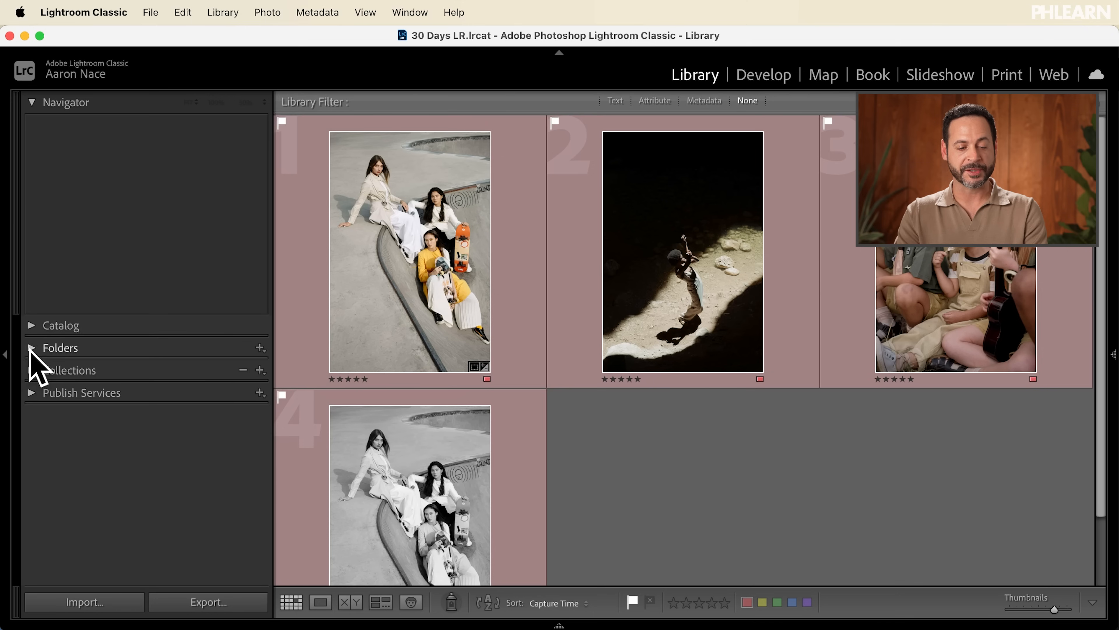
pyautogui.click(31, 348)
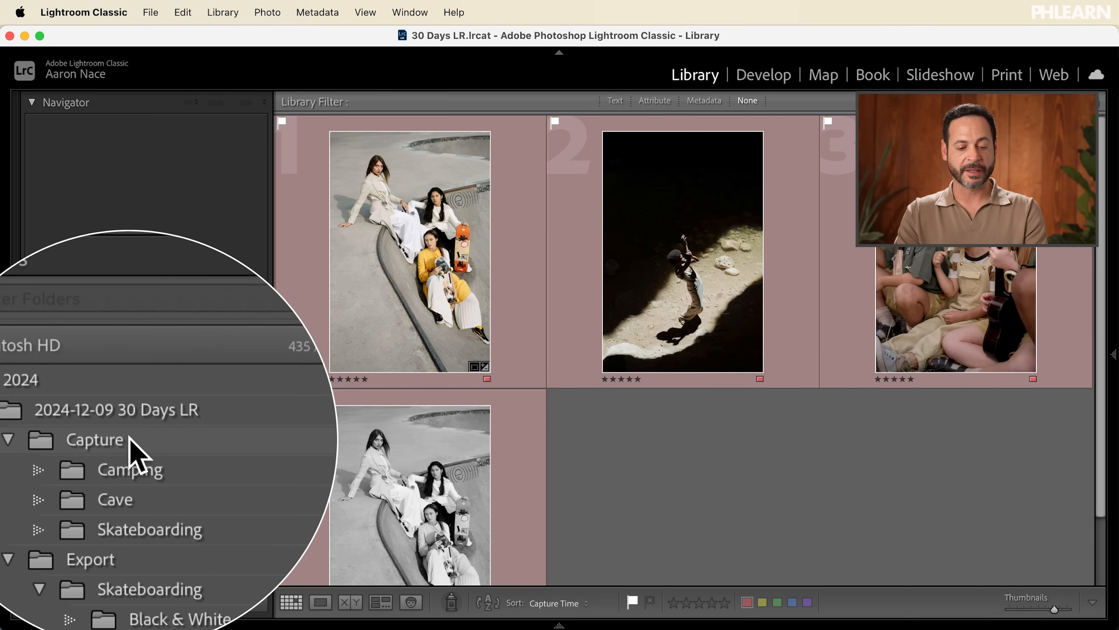
pyautogui.click(131, 438)
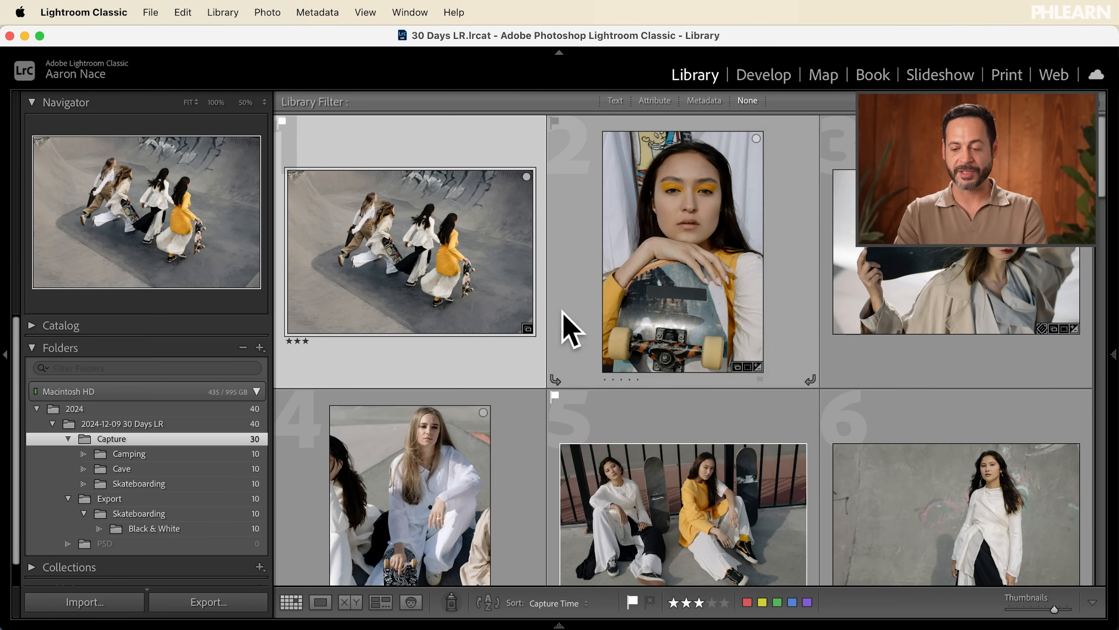
pyautogui.scroll(-8, 564, 320)
pyautogui.click(938, 308)
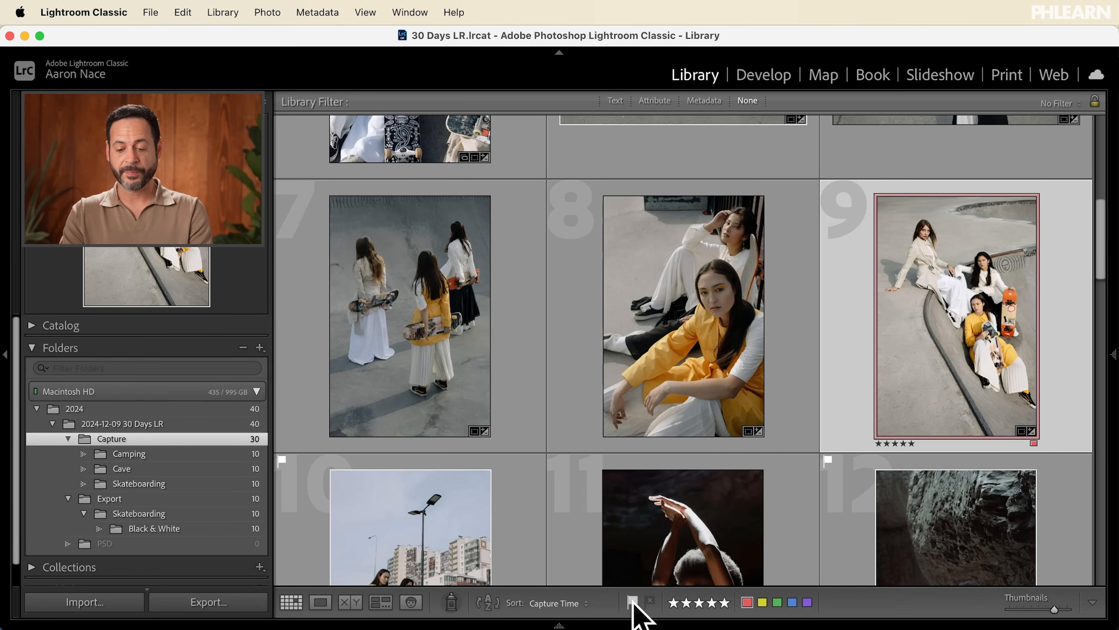
# Clear the flag, star rating and red label of Skateboarding-8.jpg, and try switching its pick flag on and off
pyautogui.click(747, 602)
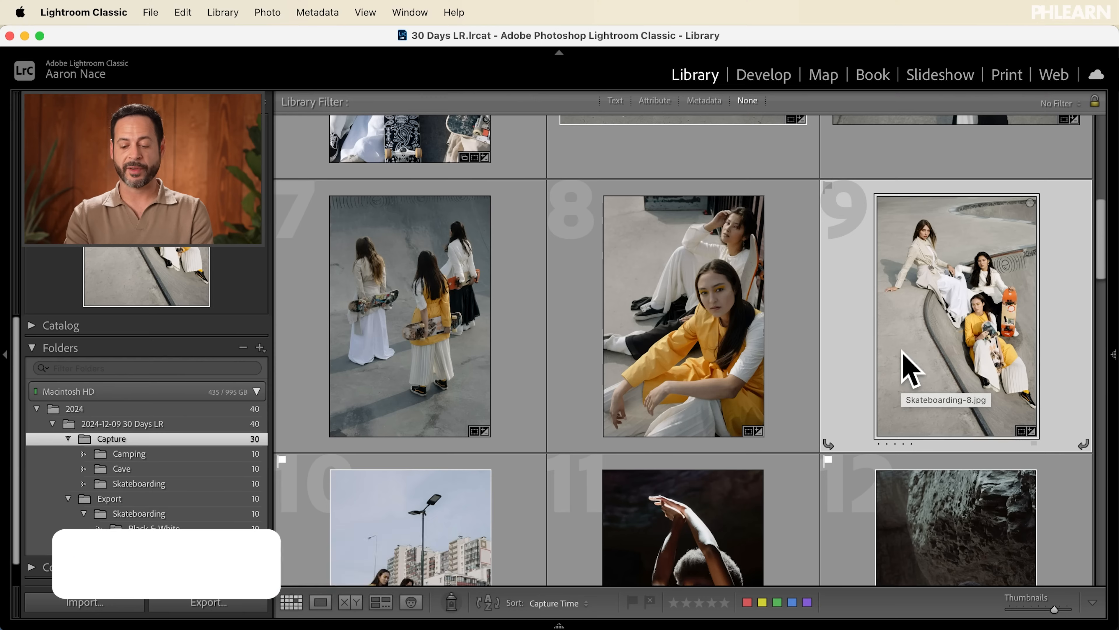
pyautogui.press('p')
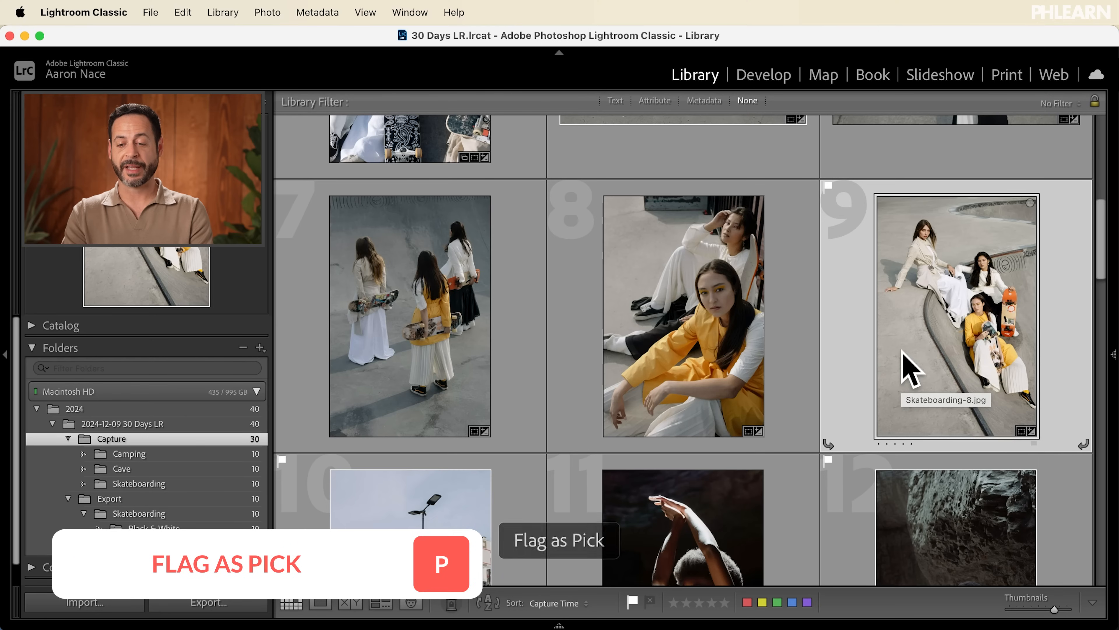
pyautogui.press('u')
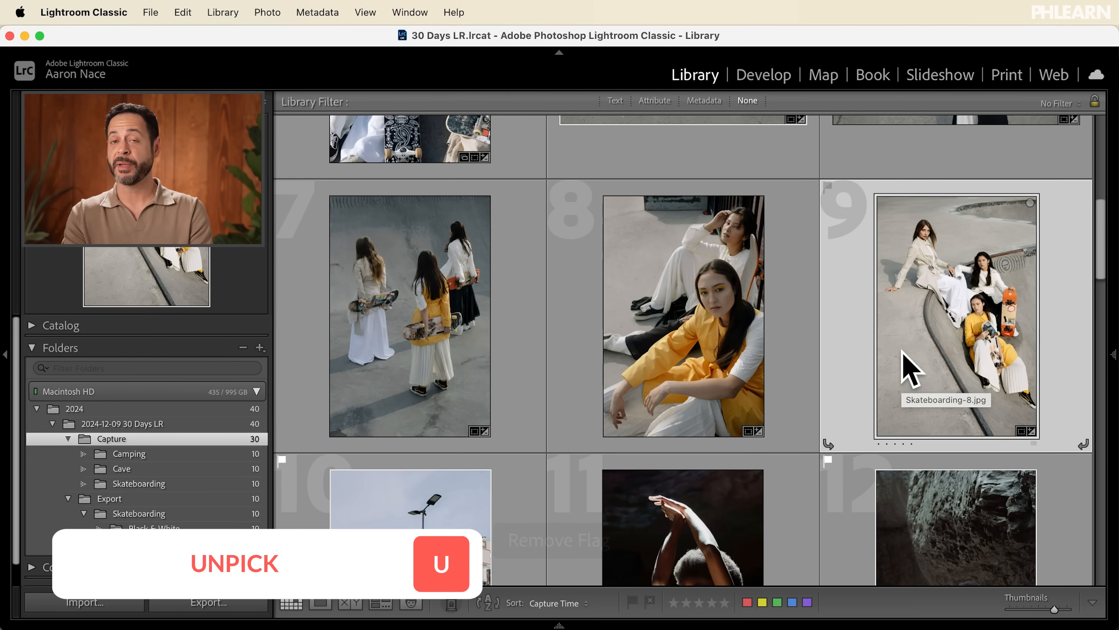
pyautogui.press('p')
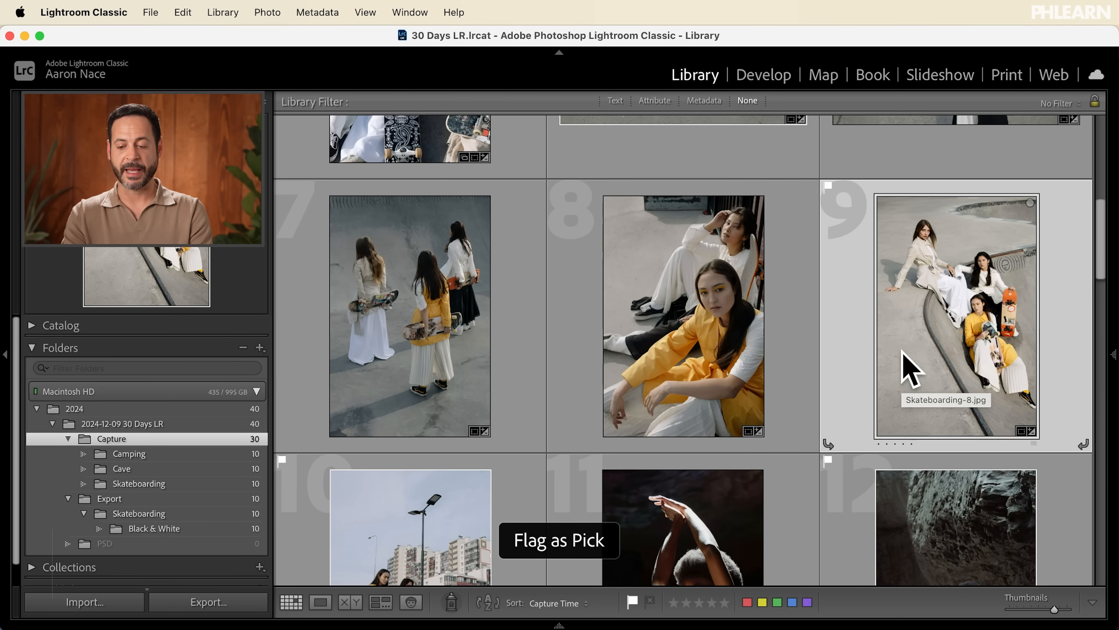
# Try a five-star rating and a red label on Skateboarding-8.jpg, and remove both along with the pick flag
pyautogui.press('5')
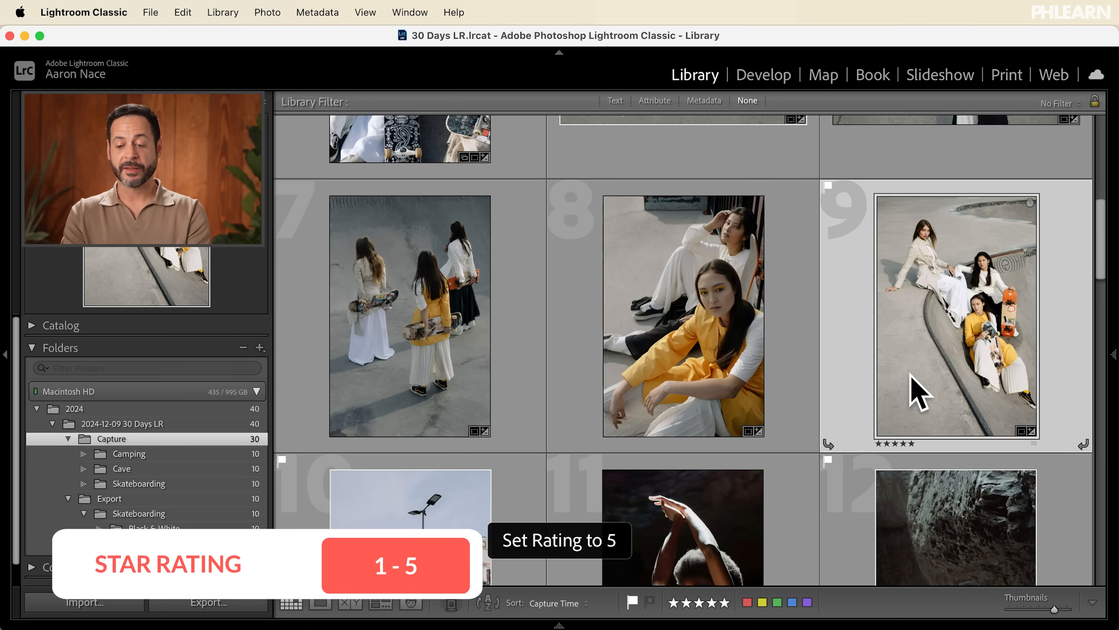
pyautogui.click(911, 443)
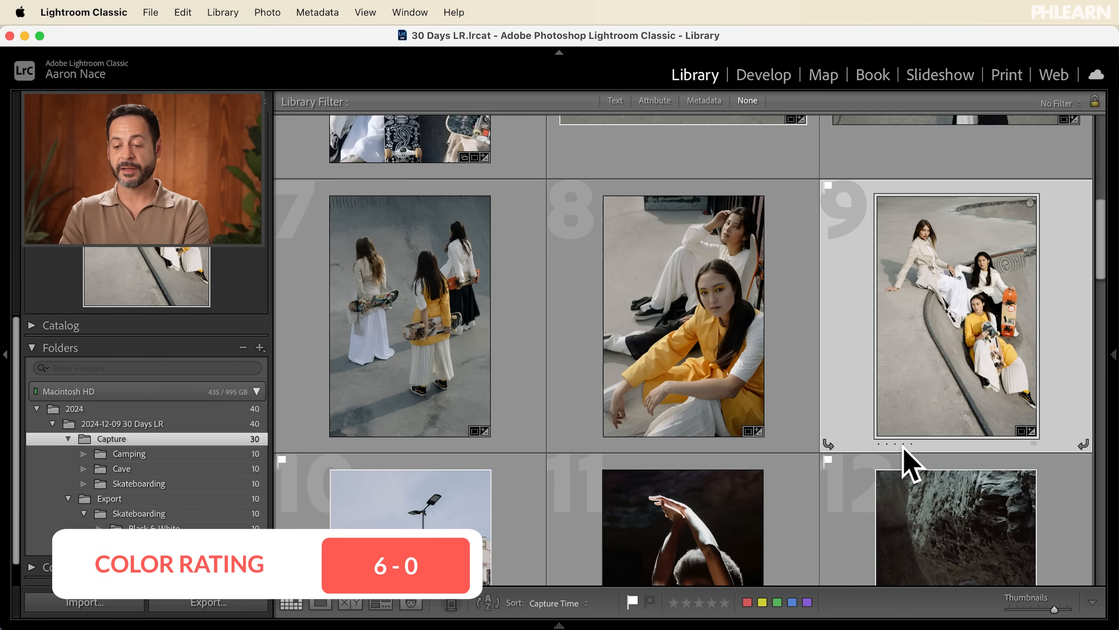
pyautogui.press('6')
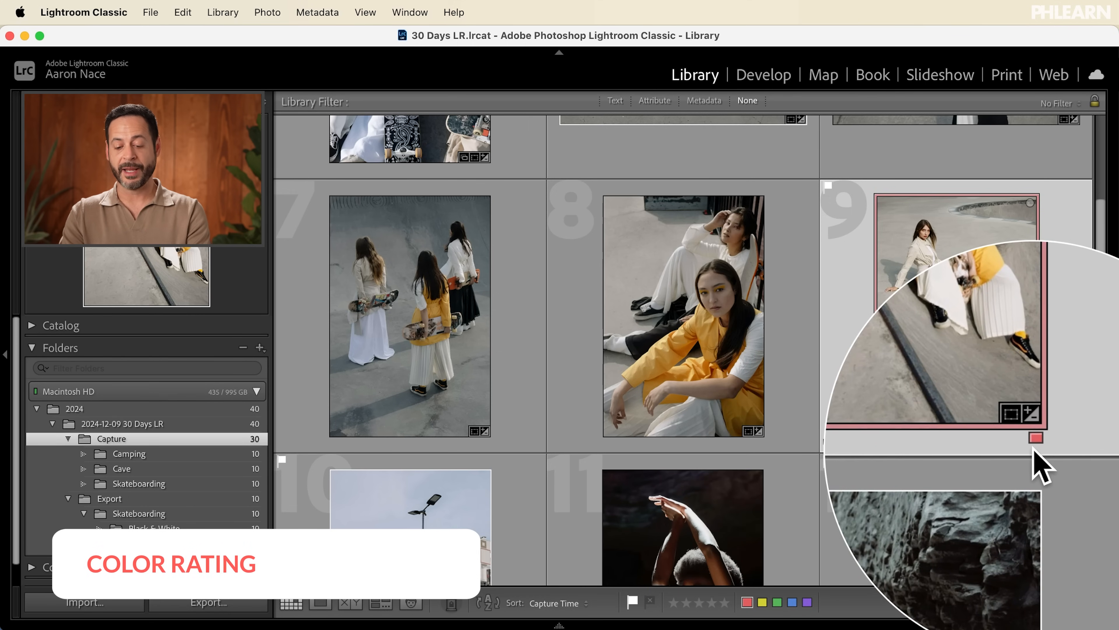
pyautogui.press('6')
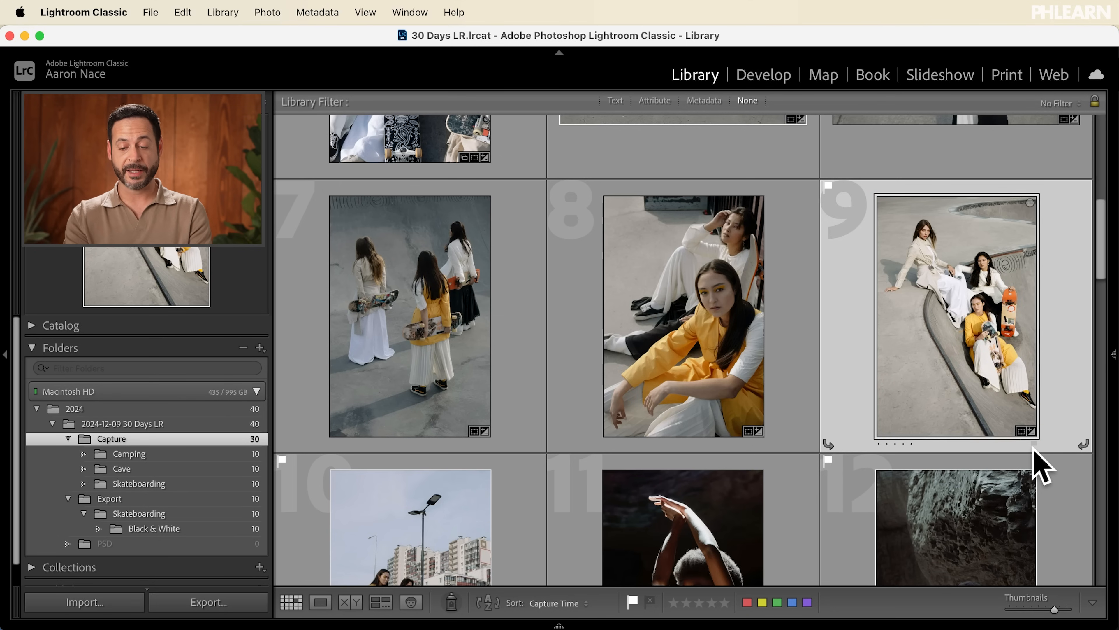
pyautogui.press('u')
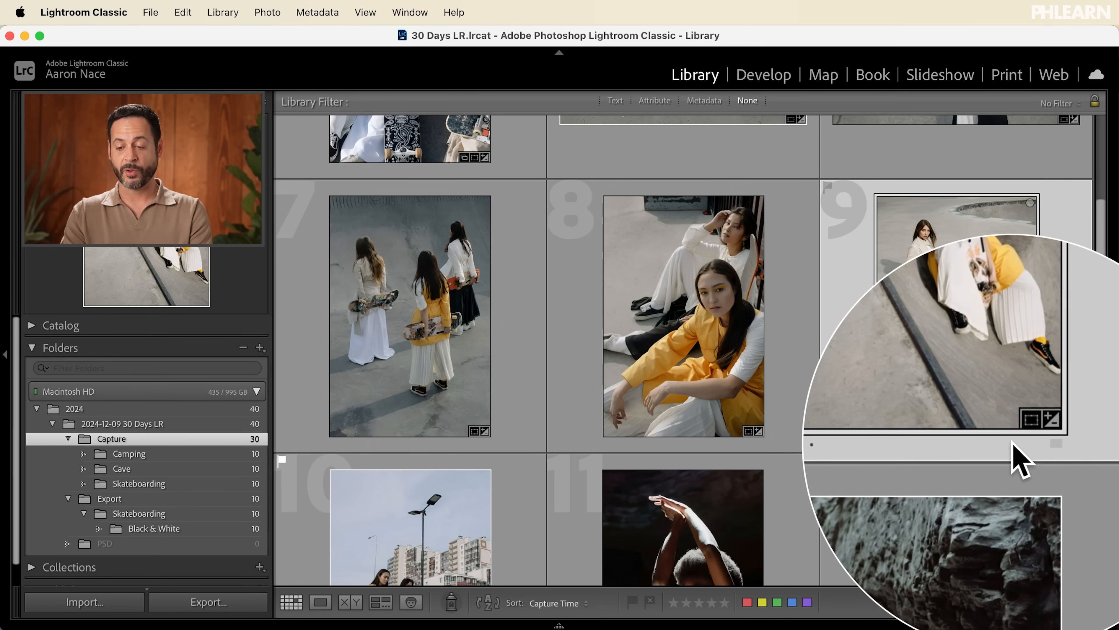
# Flag Skateboarding-8.jpg as a pick, rate it five stars and label it red
pyautogui.press('p')
pyautogui.press('5')
pyautogui.press('6')
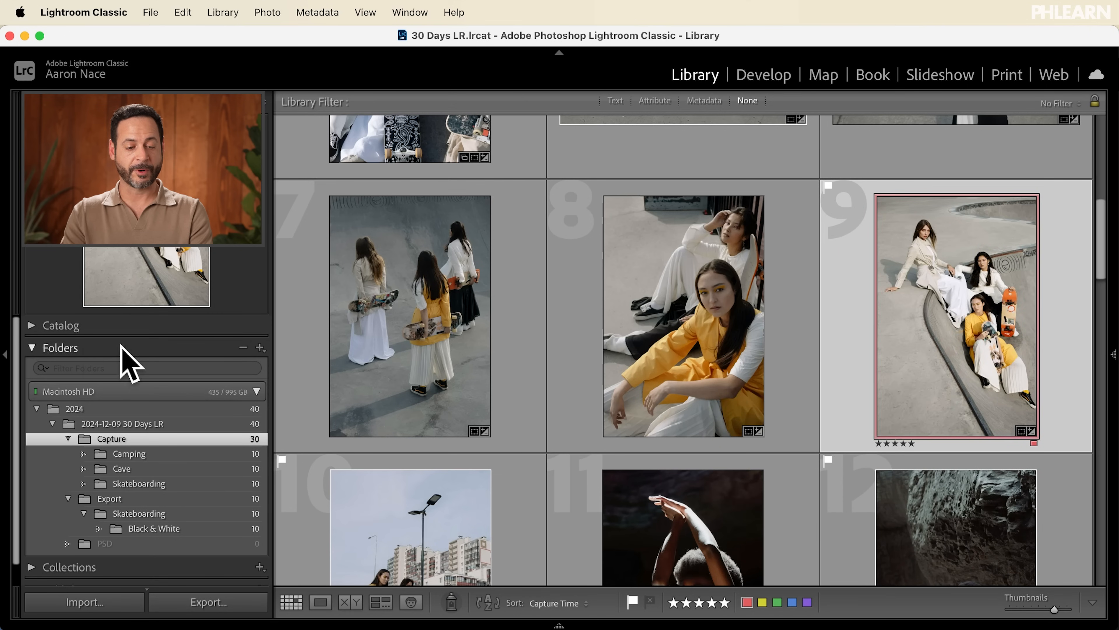
# Expand the collections list, and flag the eighth Capture photo, two seated women with one in yellow, as a five-star, red-labelled pick
pyautogui.scroll(-2, 94, 358)
pyautogui.click(28, 545)
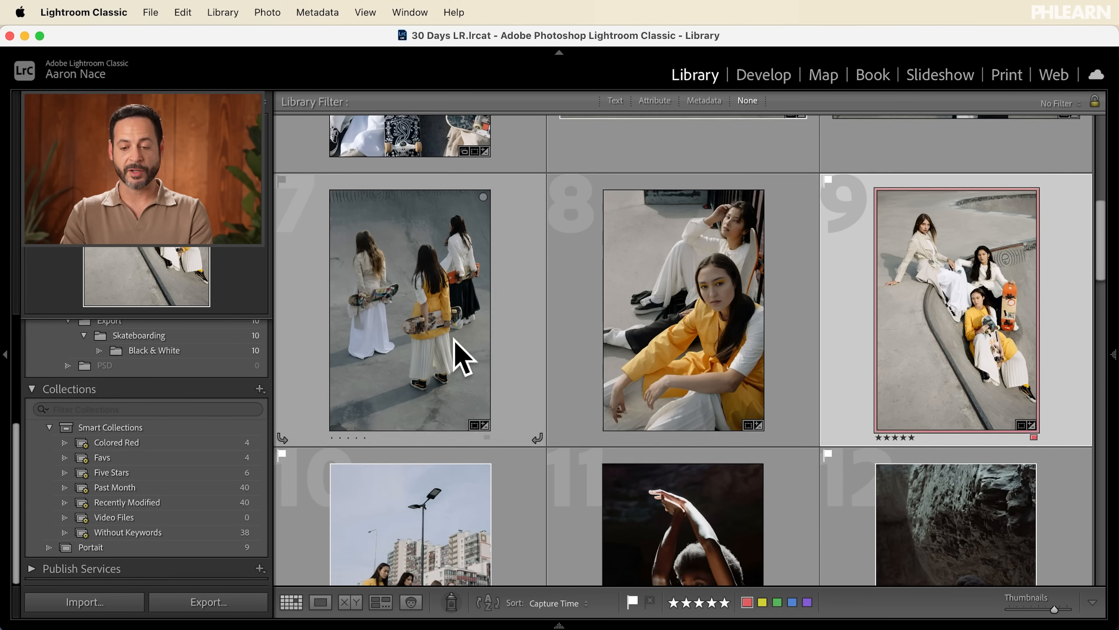
pyautogui.scroll(-1, 559, 346)
pyautogui.click(678, 333)
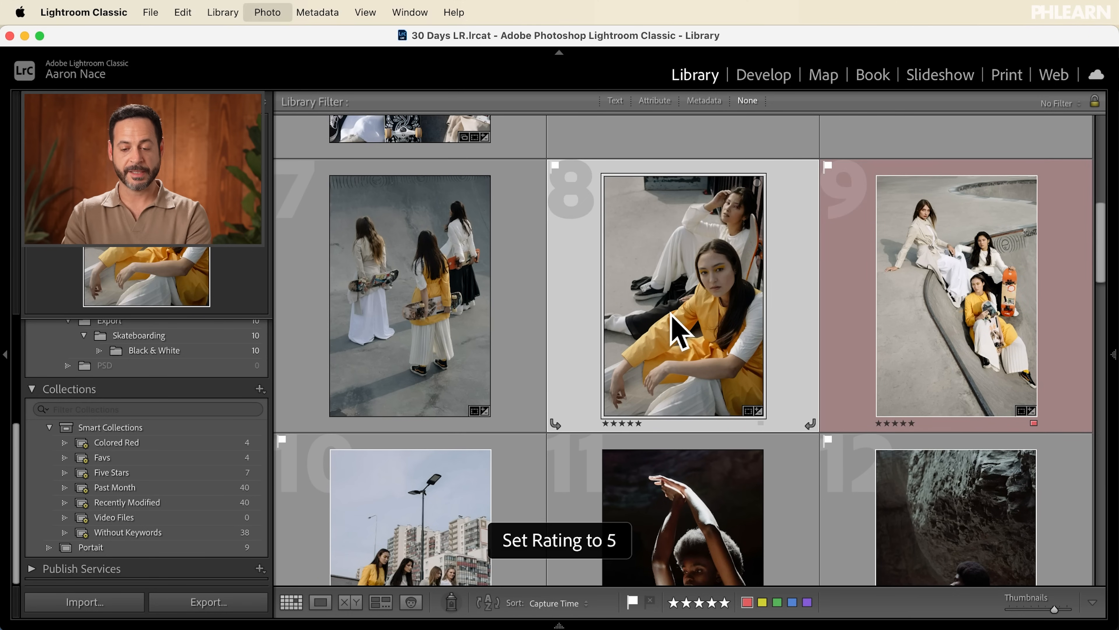
pyautogui.press('6')
# Show the photos of the Favs smart collection with none of them selected
pyautogui.click(149, 456)
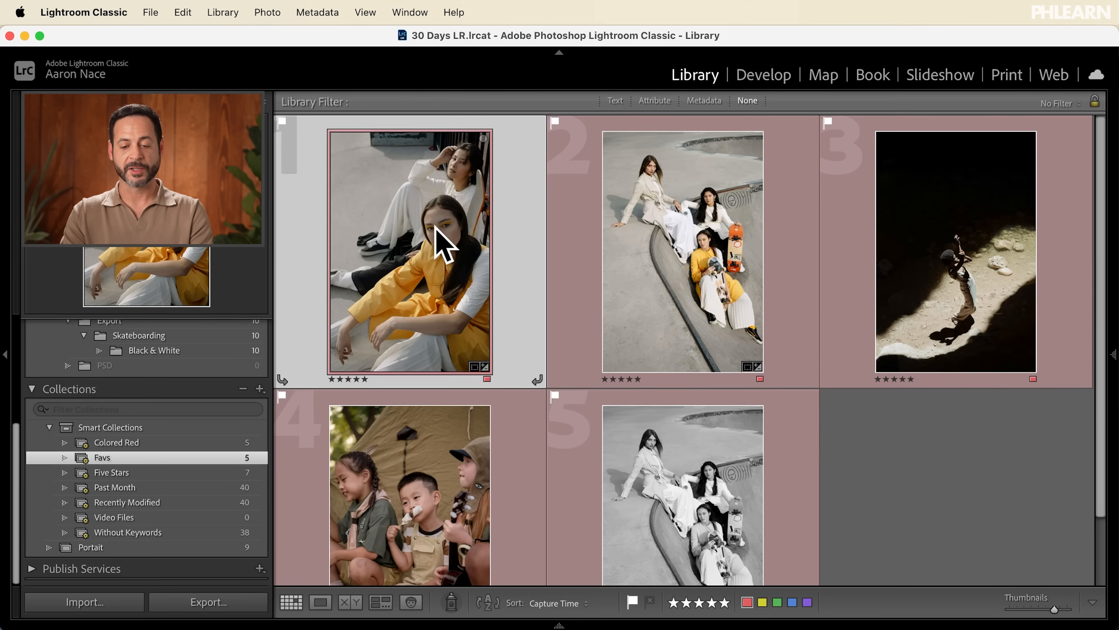
pyautogui.click(850, 468)
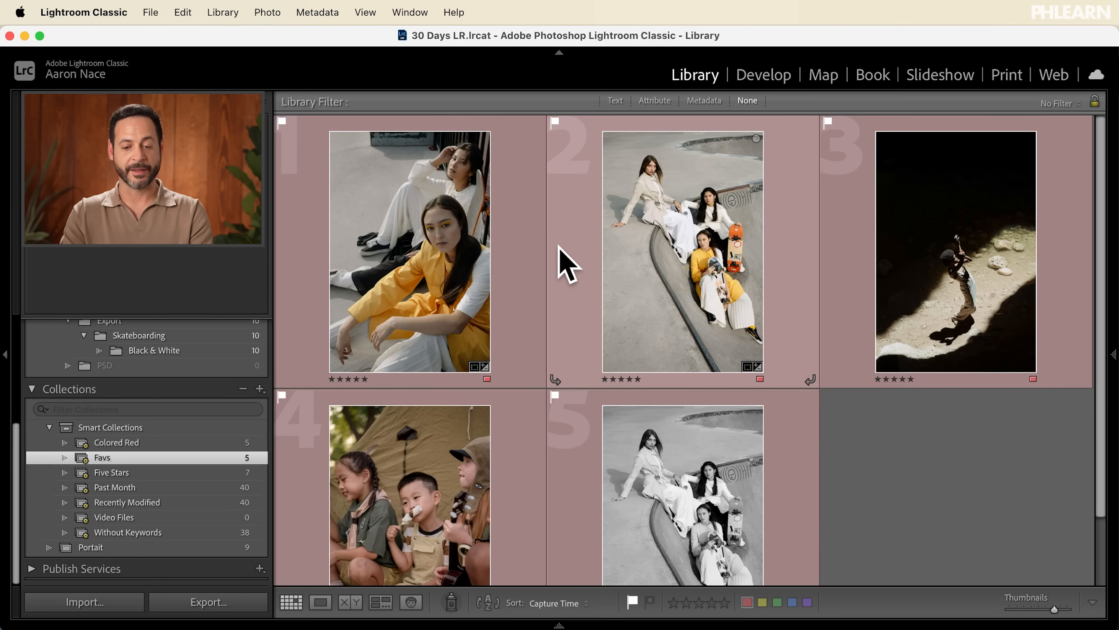
pyautogui.scroll(-3, 468, 257)
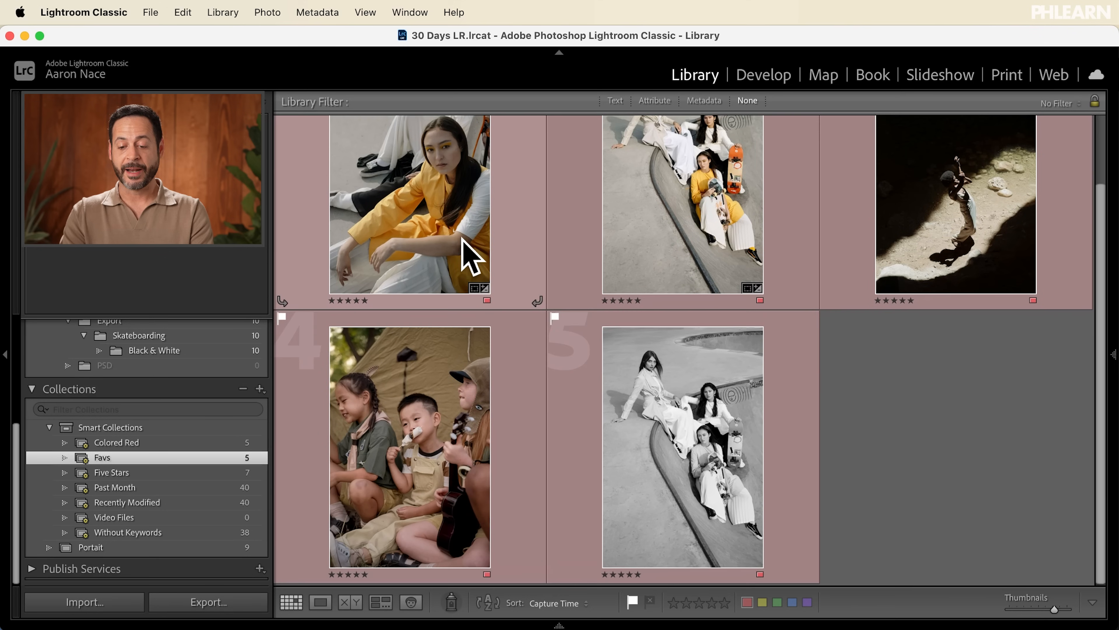
# Remove the red label from the black-and-white skateboarding photo in Favs to drop it from the smart collection
pyautogui.click(635, 419)
pyautogui.scroll(3, 670, 257)
pyautogui.scroll(-3, 671, 436)
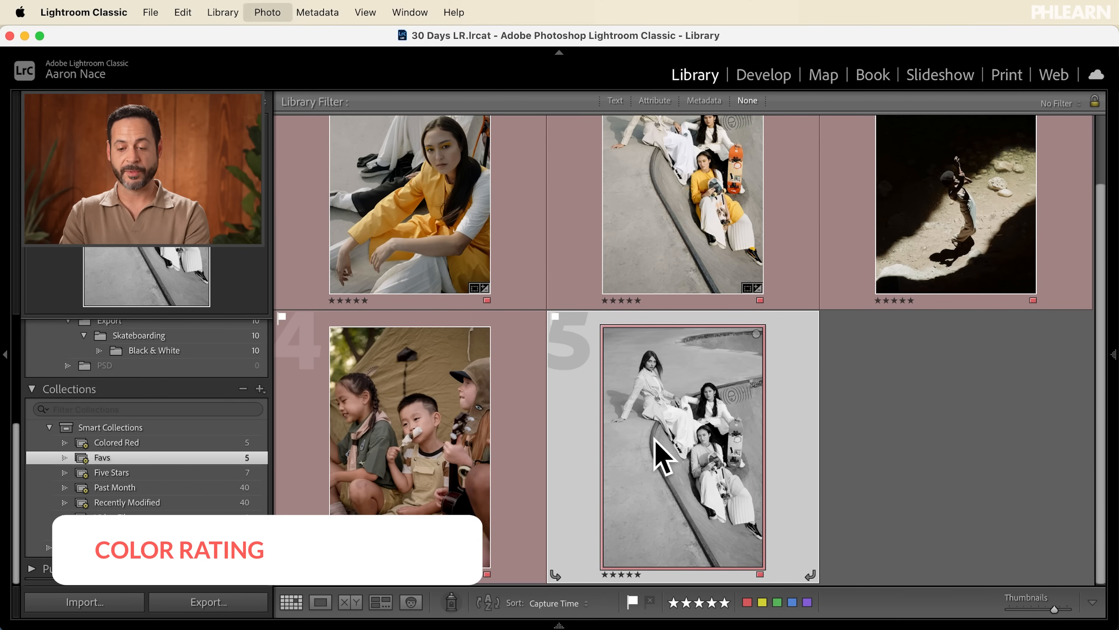
pyautogui.press('6')
pyautogui.click(663, 456)
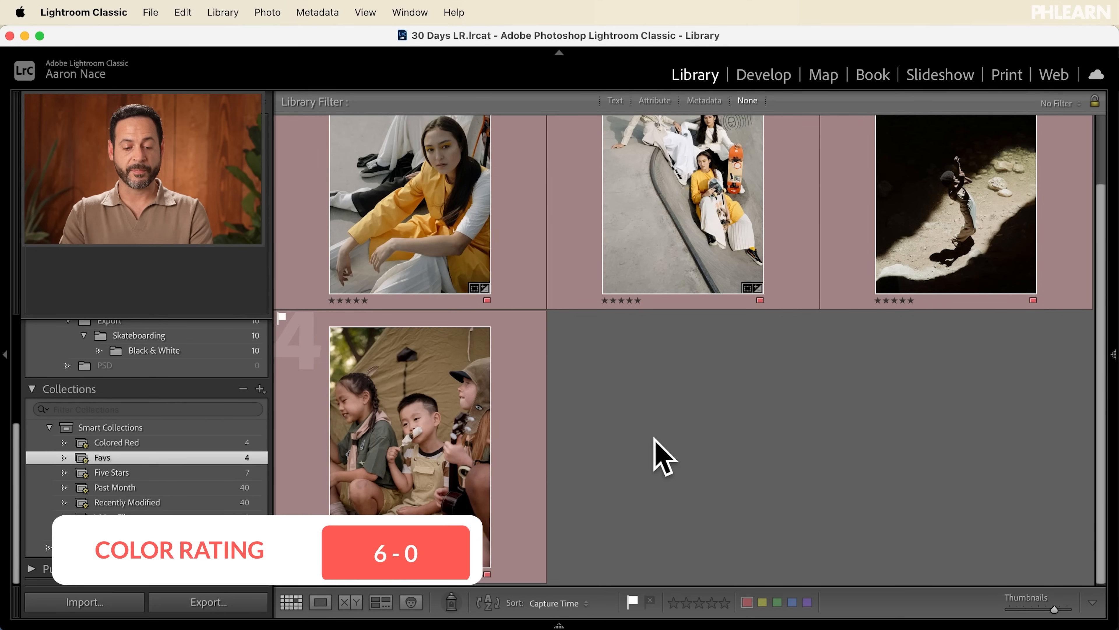
pyautogui.scroll(3, 663, 457)
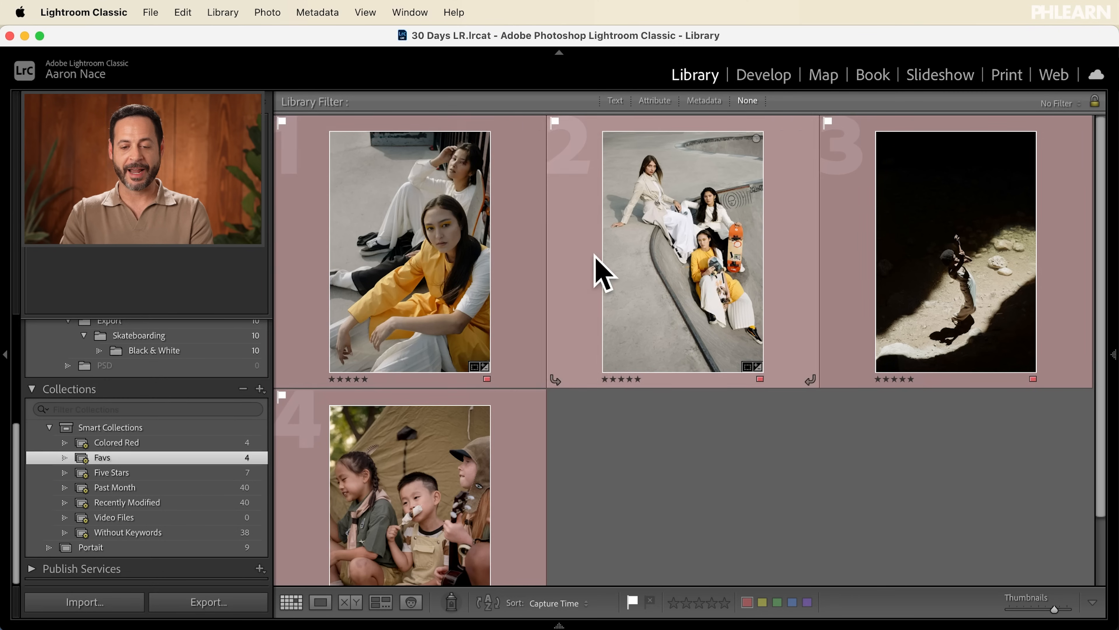
pyautogui.scroll(-3, 448, 270)
pyautogui.scroll(3, 440, 254)
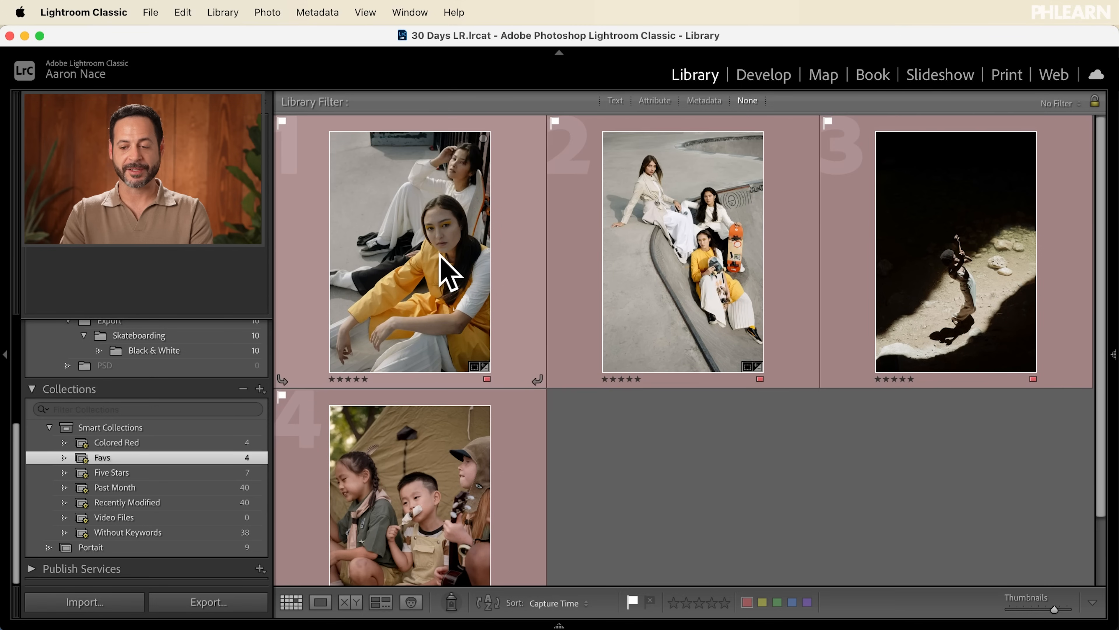